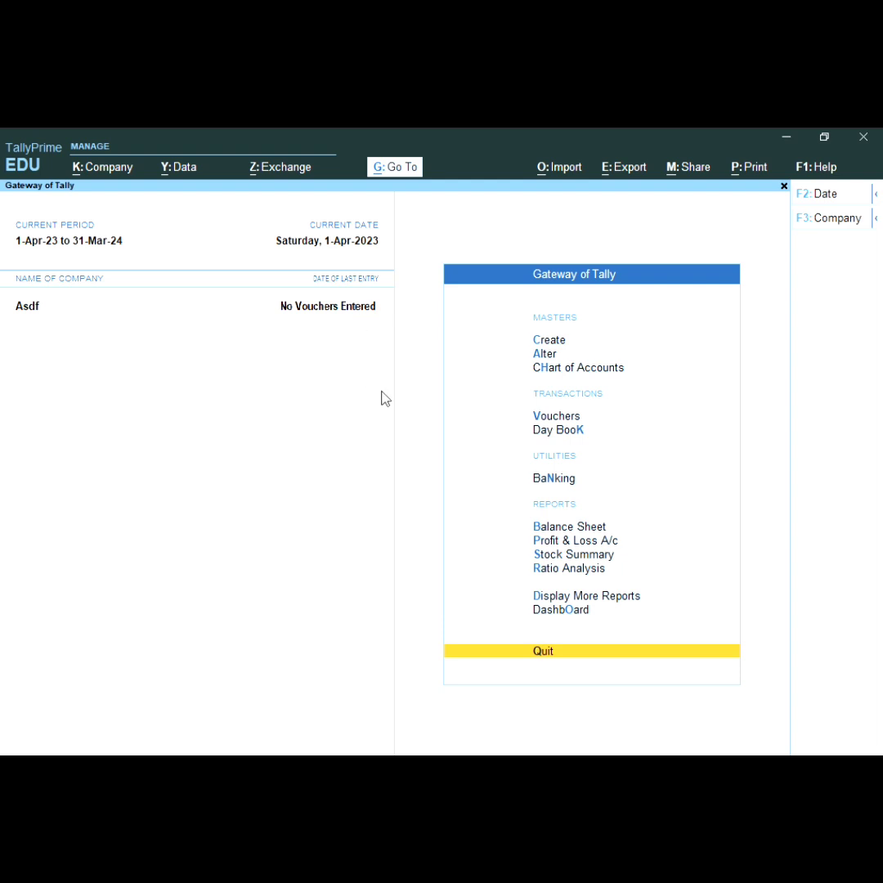
Step: Open the creation form for a new company from the list of companies
left_click(98, 174)
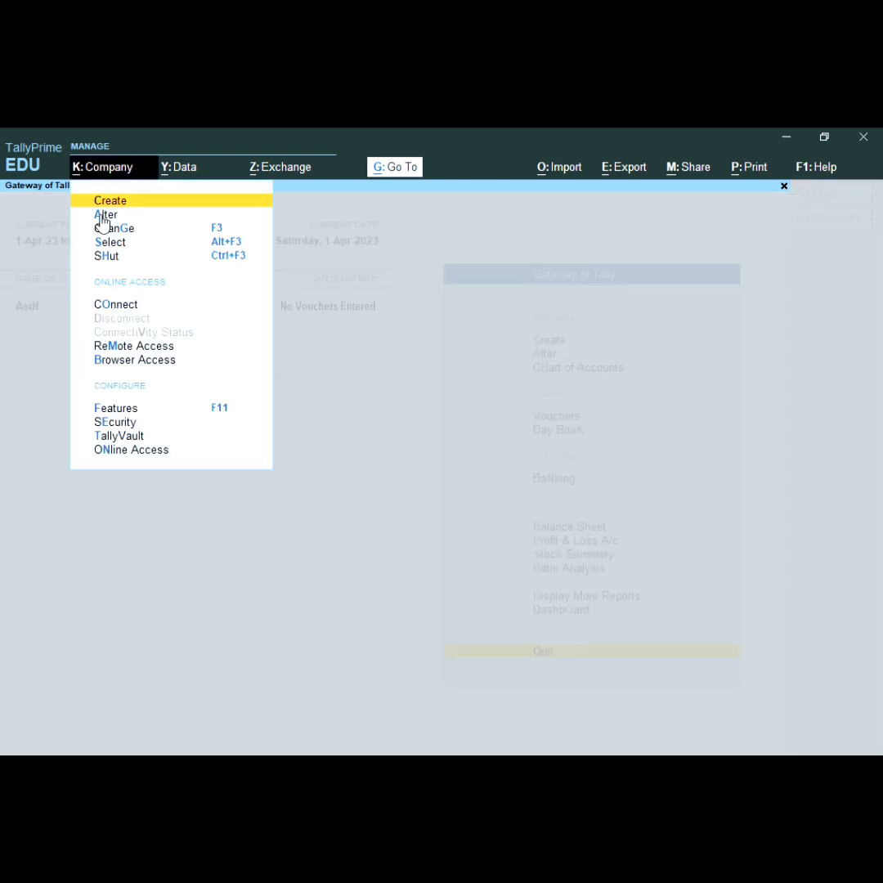
left_click(290, 268)
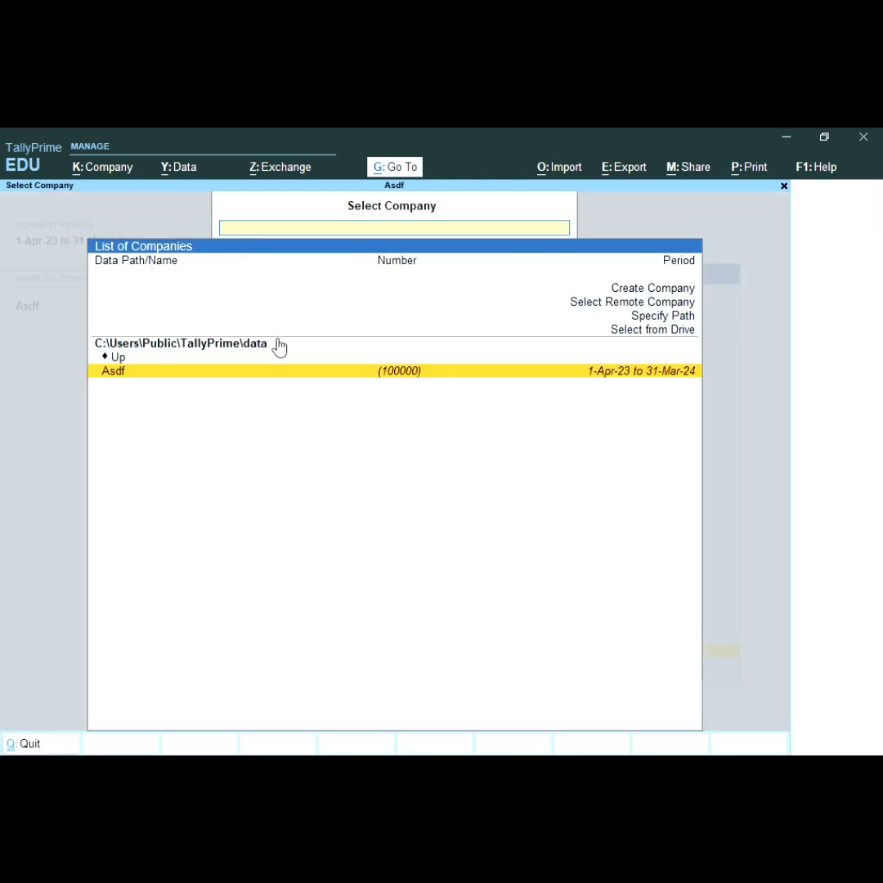
key("Up")
key("Up")
key("Up")
key("Up")
key("Up")
key("Return")
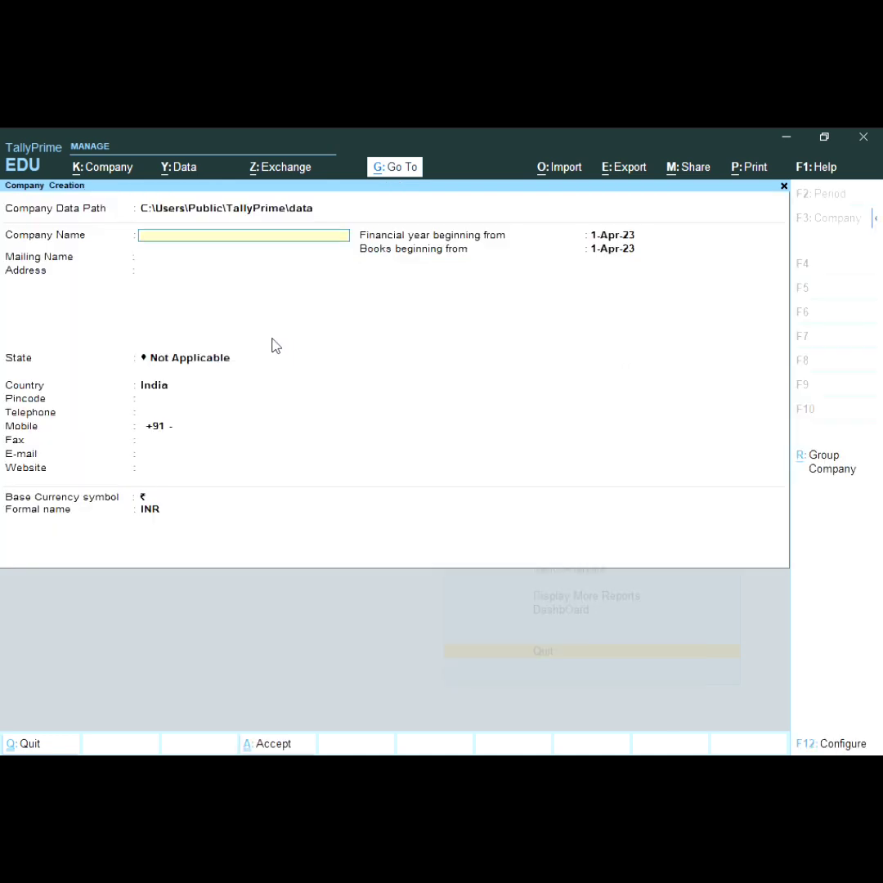
Step: Name the new company Abc, leave the address blank and set its state to Uttar Pradesh
type("Abc")
key("Return")
key("Return")
key("Return")
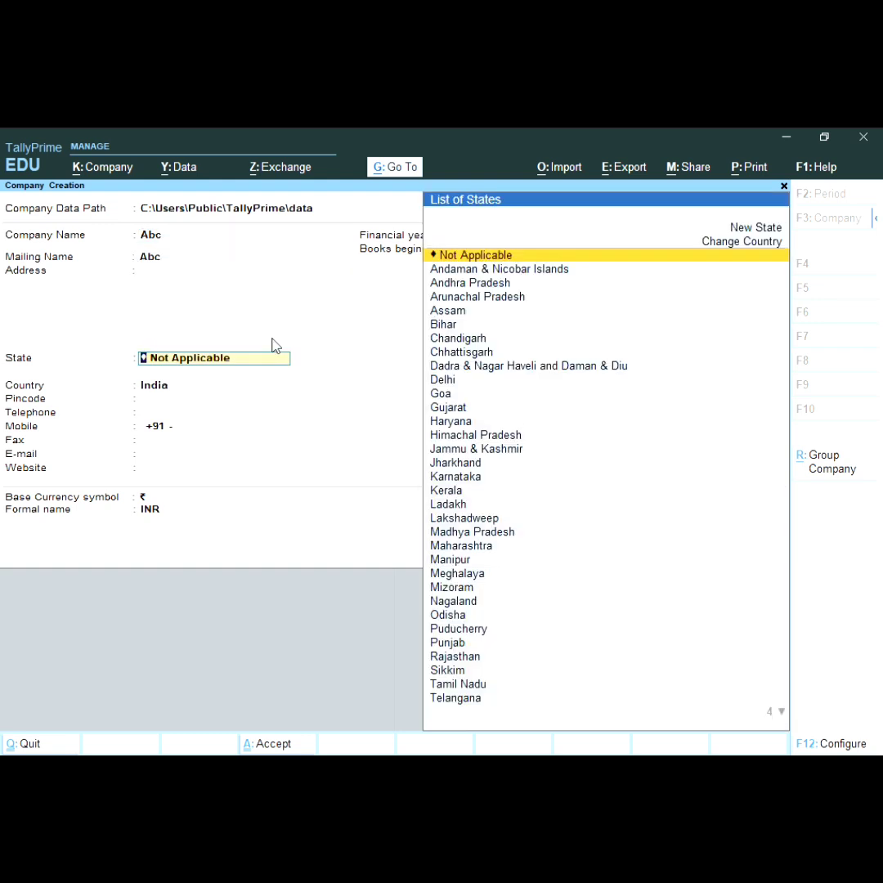
type("U")
key("Down")
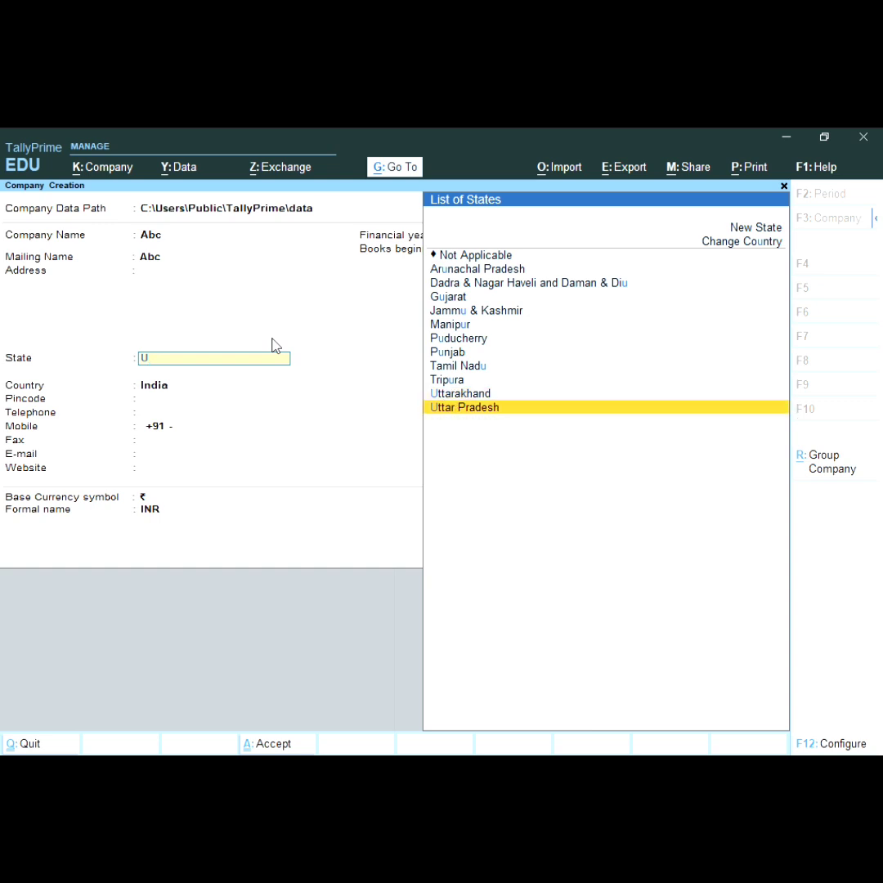
key("Return")
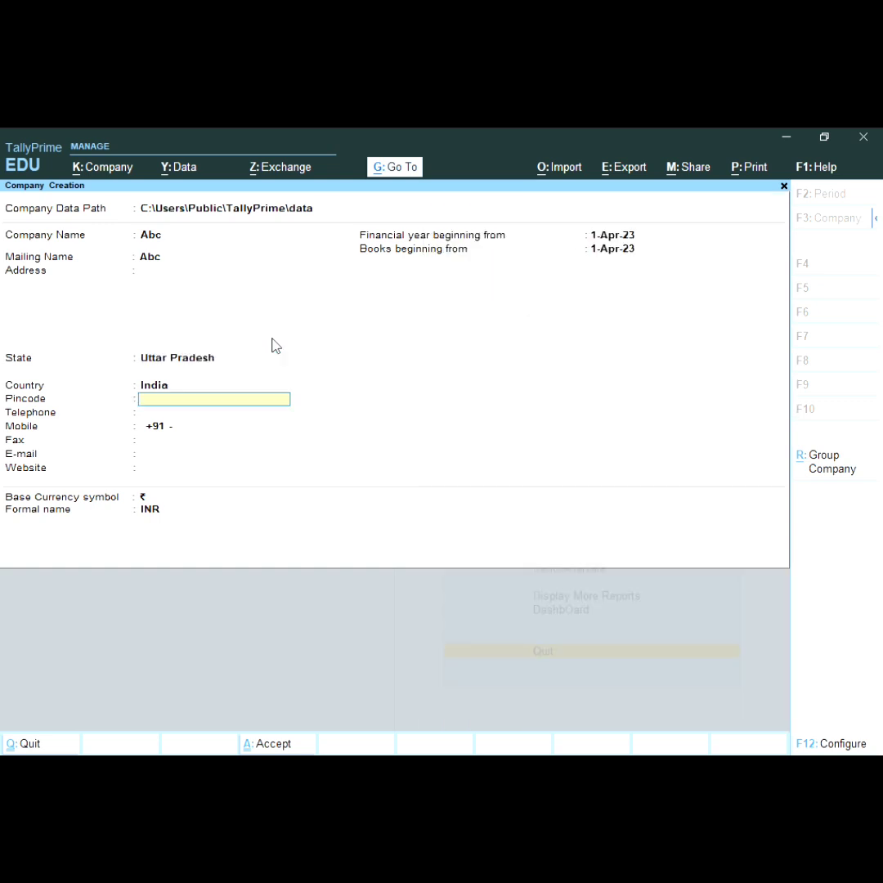
Step: Leave the company's contact fields blank, keep ₹ and INR as base currency, and create the company
key("Return")
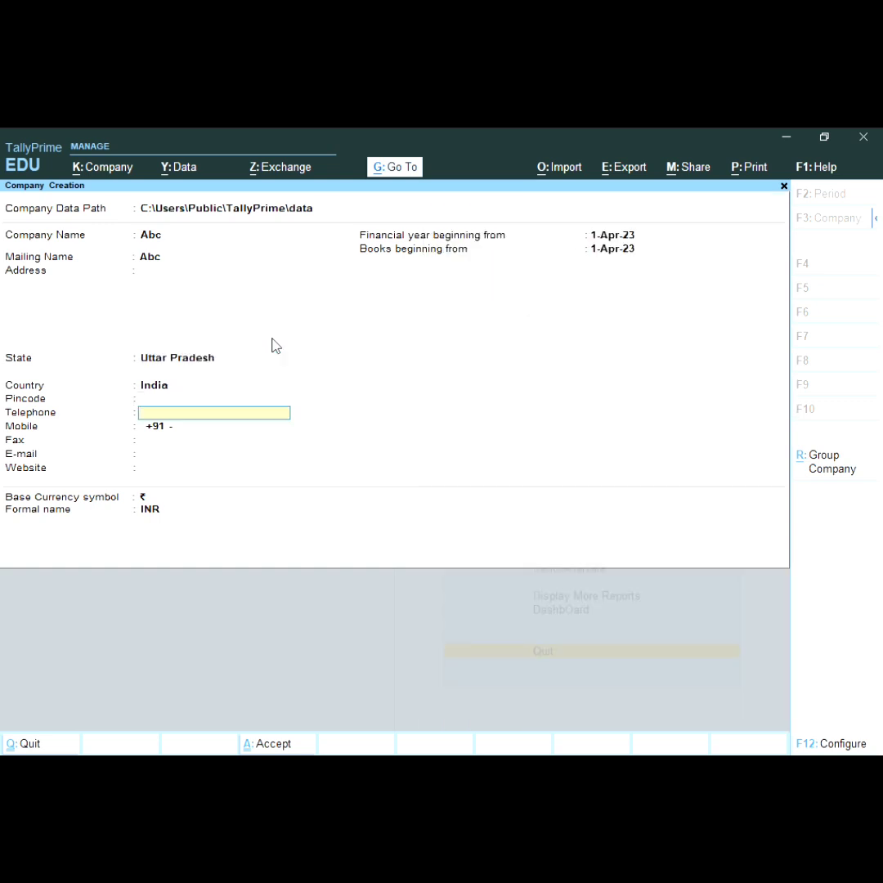
key("Return")
key("Return")
key("Return")
key("Return")
key("Return")
key("Return")
key("Return")
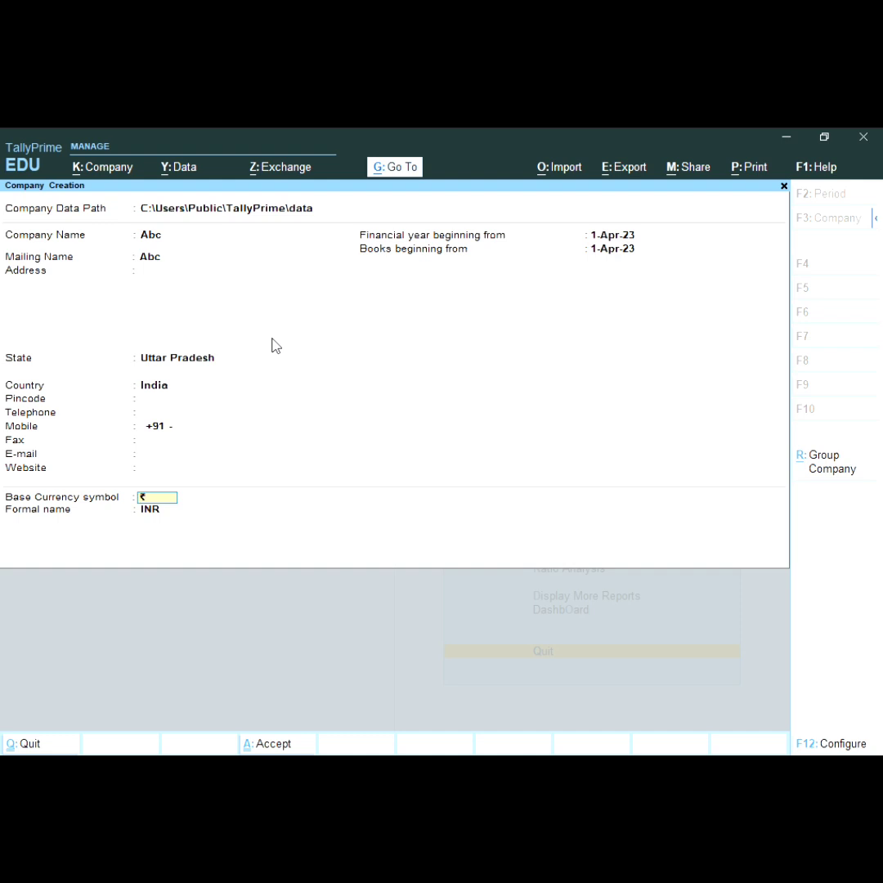
left_click(160, 511)
key("Return")
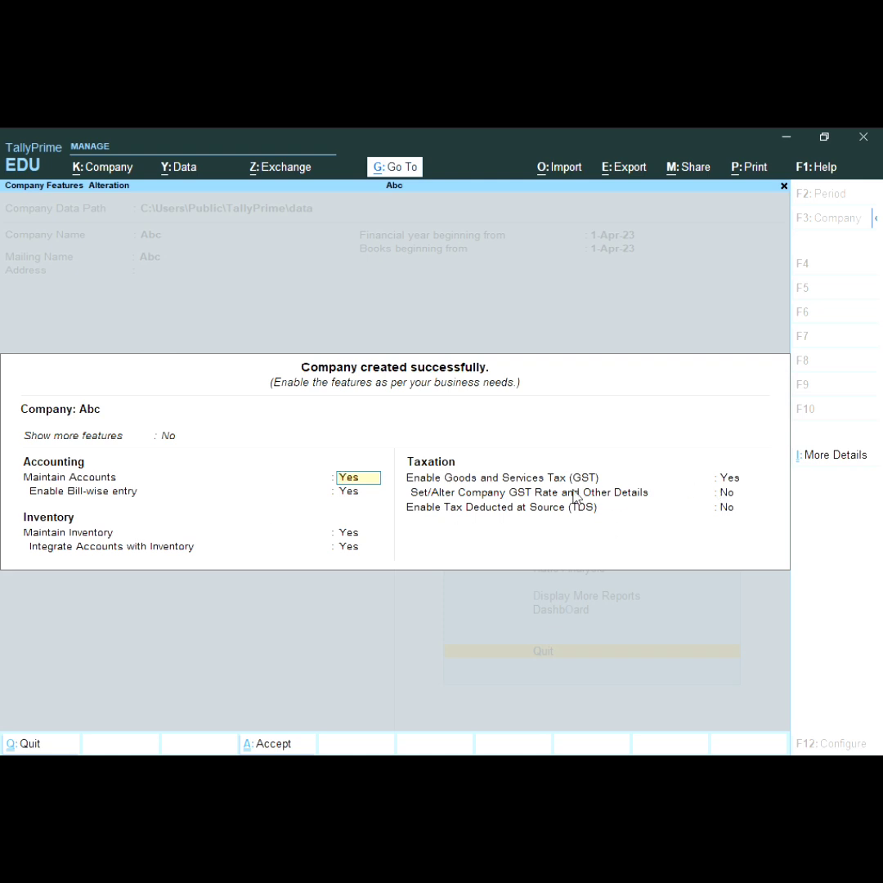
Step: Keep the accounting, inventory and GST features enabled for company Abc and open its GST registration details
key("Return")
key("Return")
key("Return")
key("Return")
key("Return")
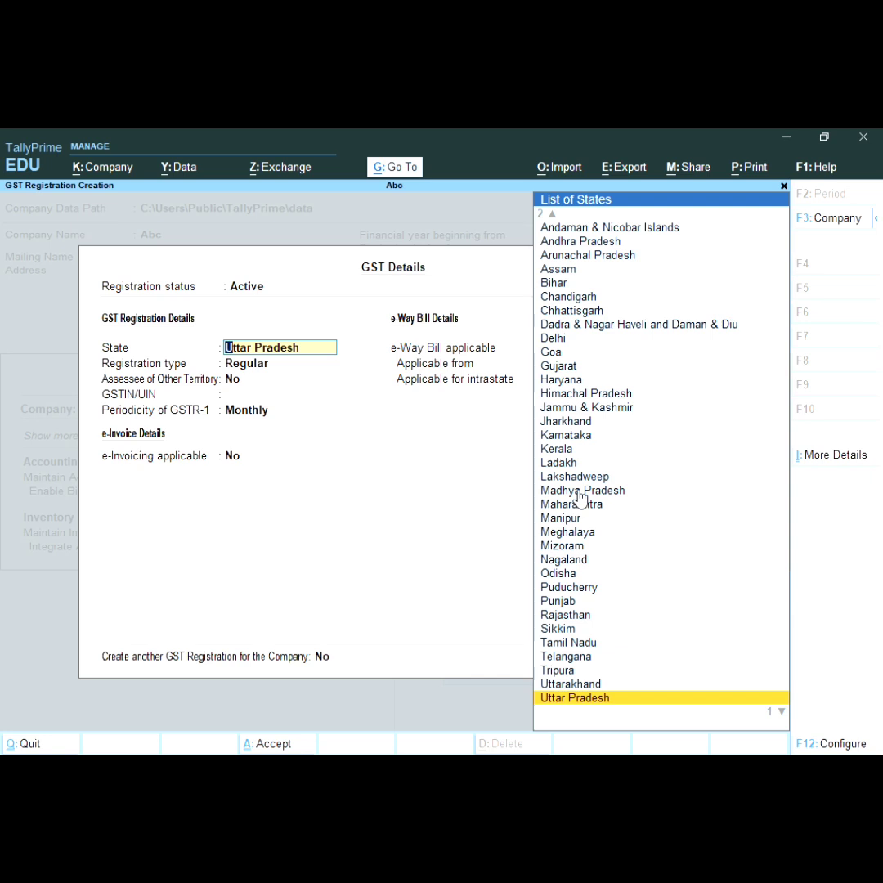
Step: Keep Uttar Pradesh and Regular registration in the GST details and enter the company's GSTIN/UIN
key("Return")
key("Return")
key("Return")
key("Return")
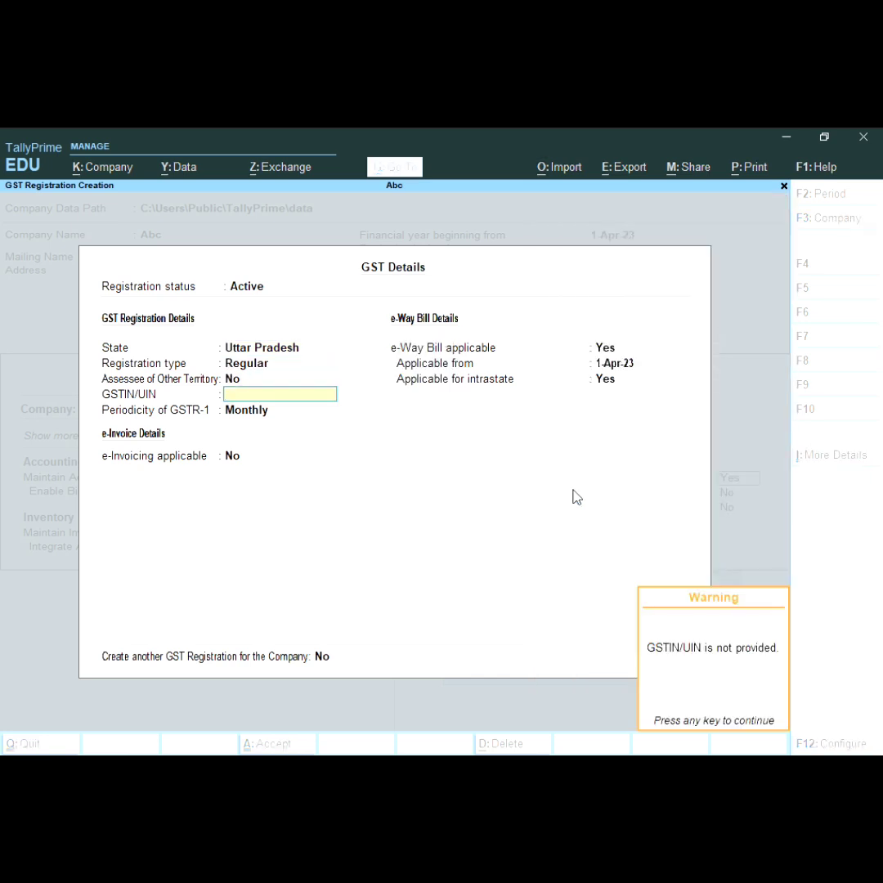
key("Return")
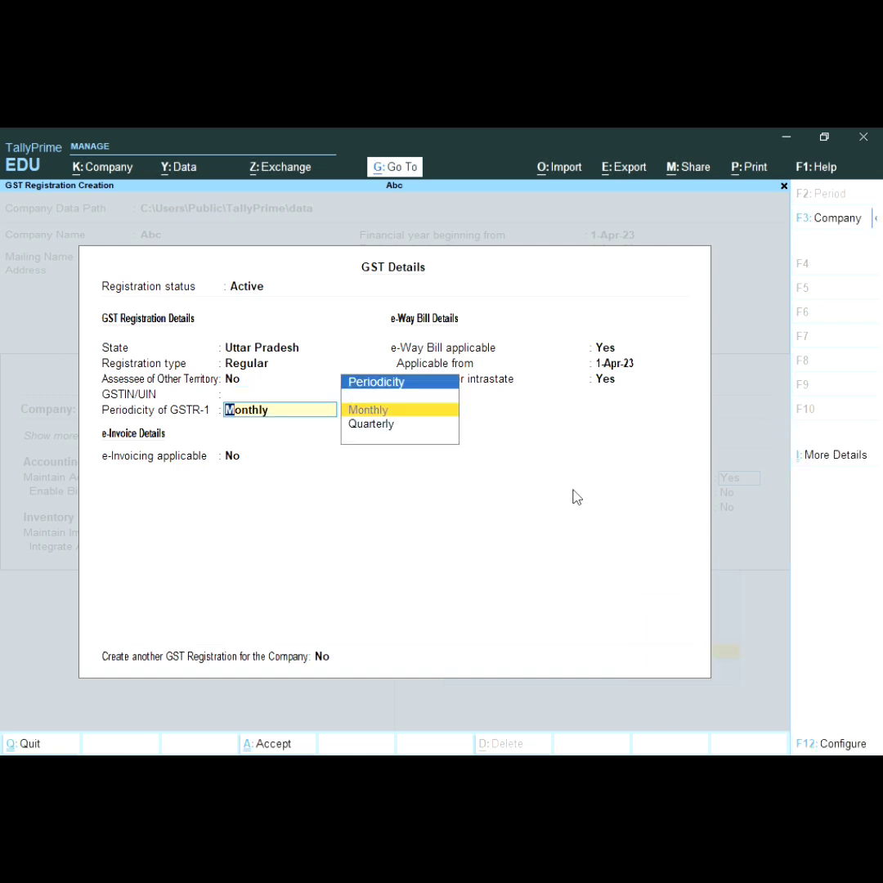
key("BackSpace")
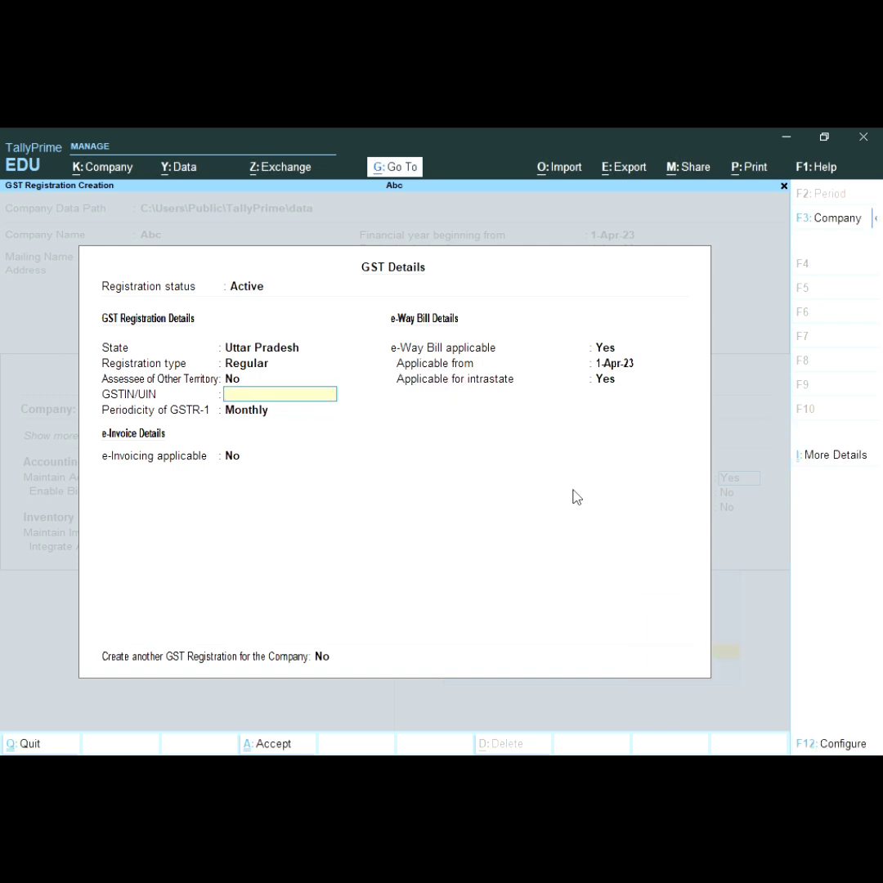
type("4SDF65G454DFG4")
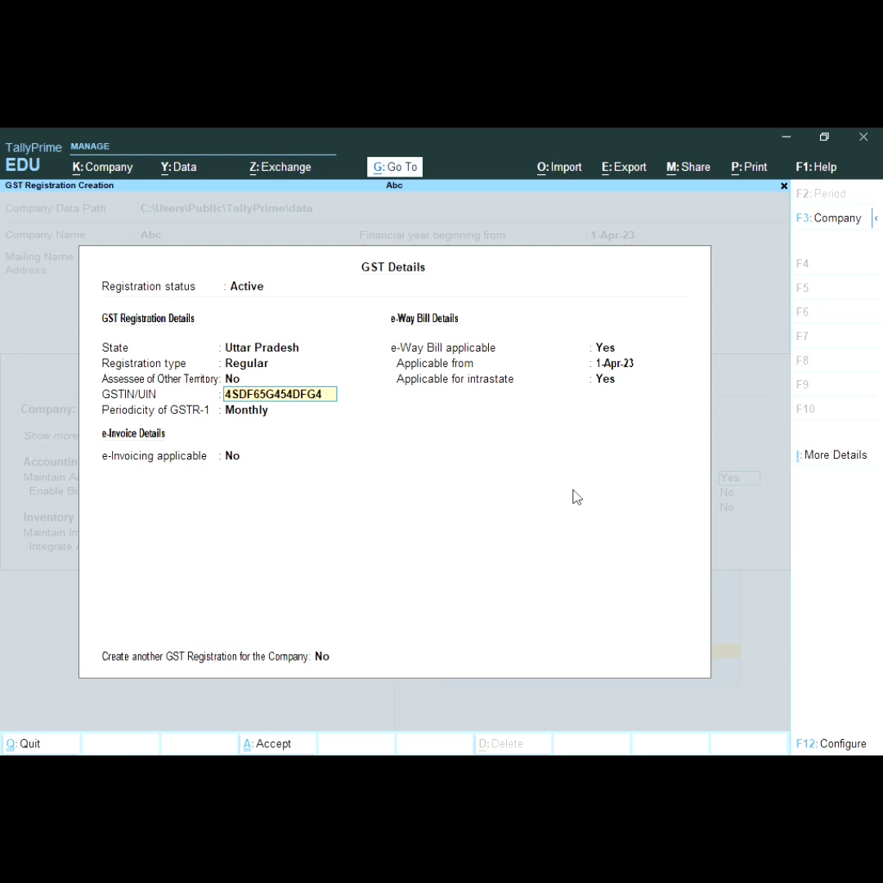
key("Return")
key("Return")
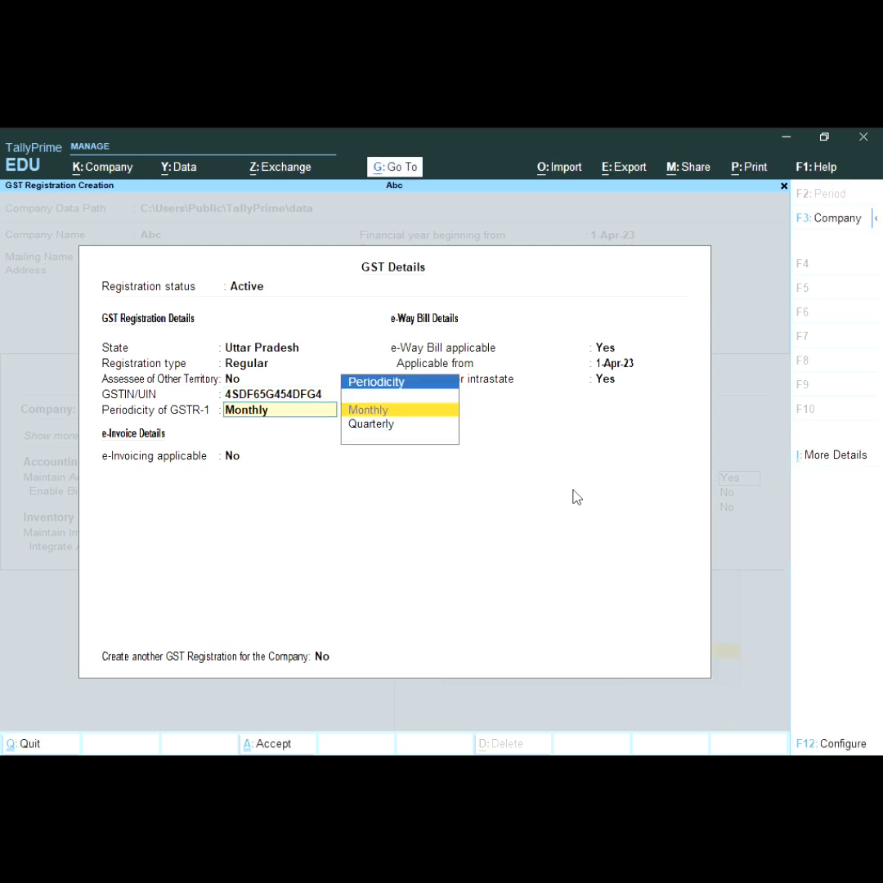
Step: Keep monthly GSTR-1 and the e-Way Bill defaults, save the GST registration and accept the company features with TDS off
key("Return")
key("Return")
key("Return")
key("Return")
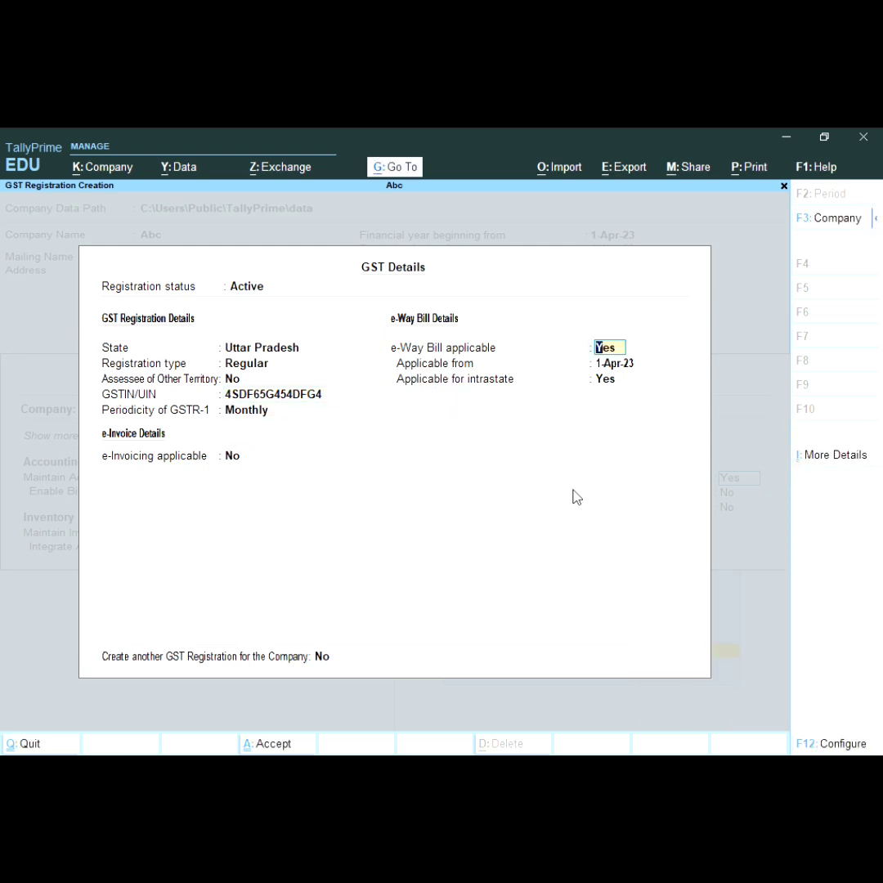
key("Return")
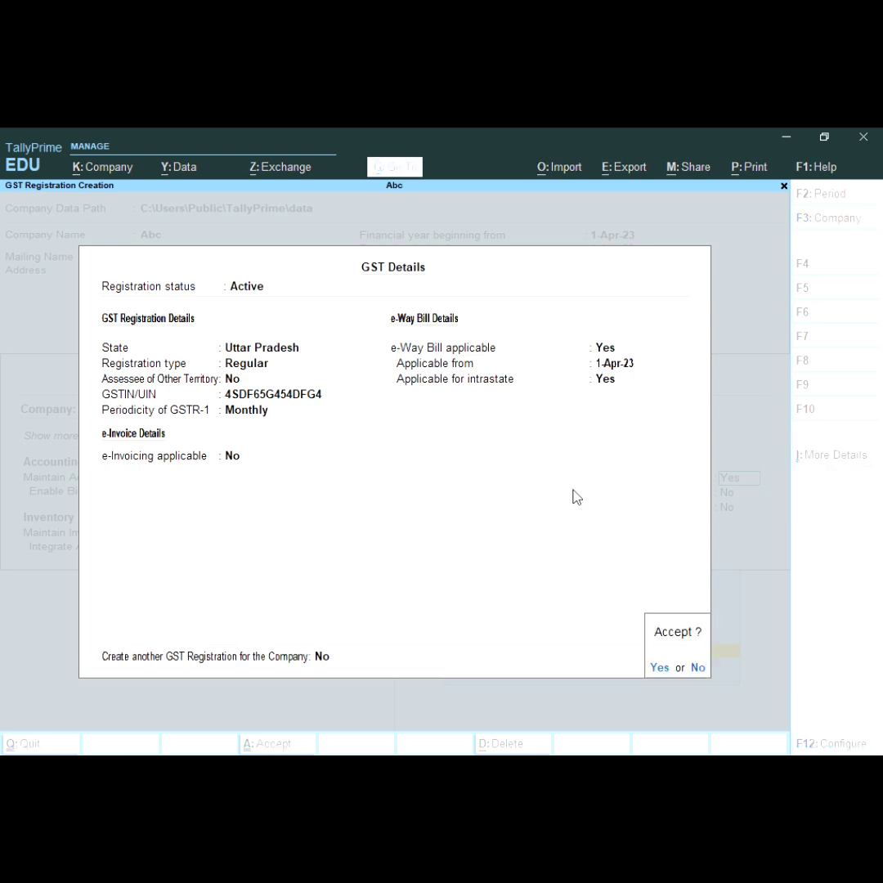
key("Return")
key("Return")
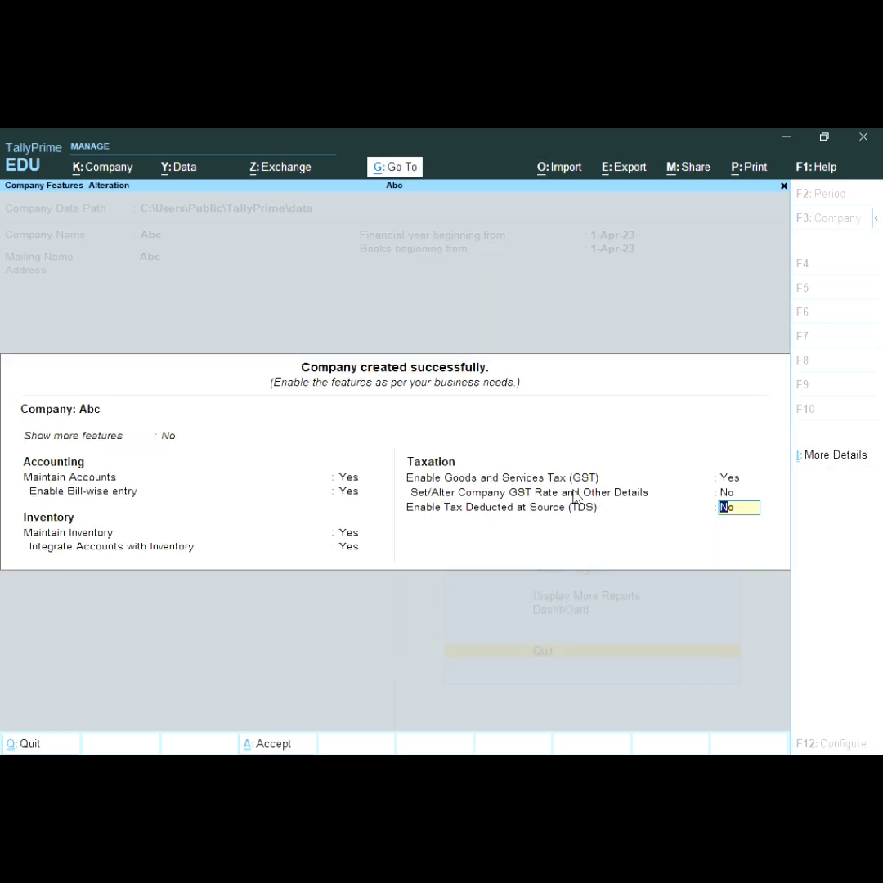
key("Return")
key("Return")
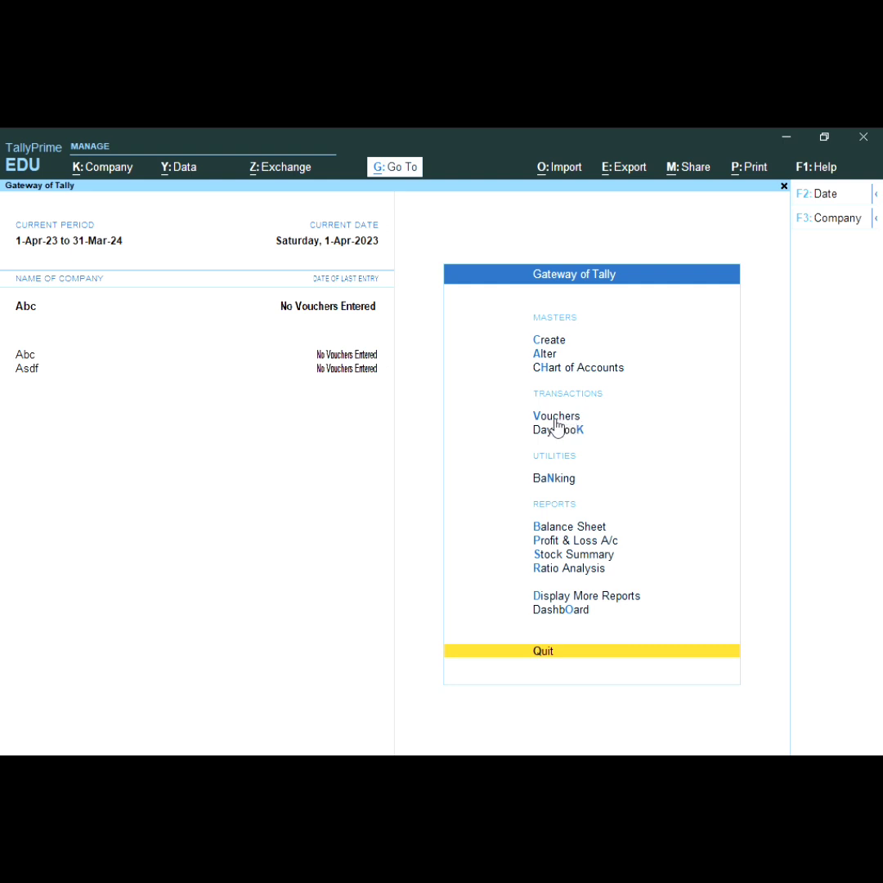
Step: Open voucher entry for company Abc and switch the voucher type to Sales
key("Up")
key("Up")
key("Up")
key("Up")
key("Up")
key("Up")
key("Up")
key("Up")
key("Up")
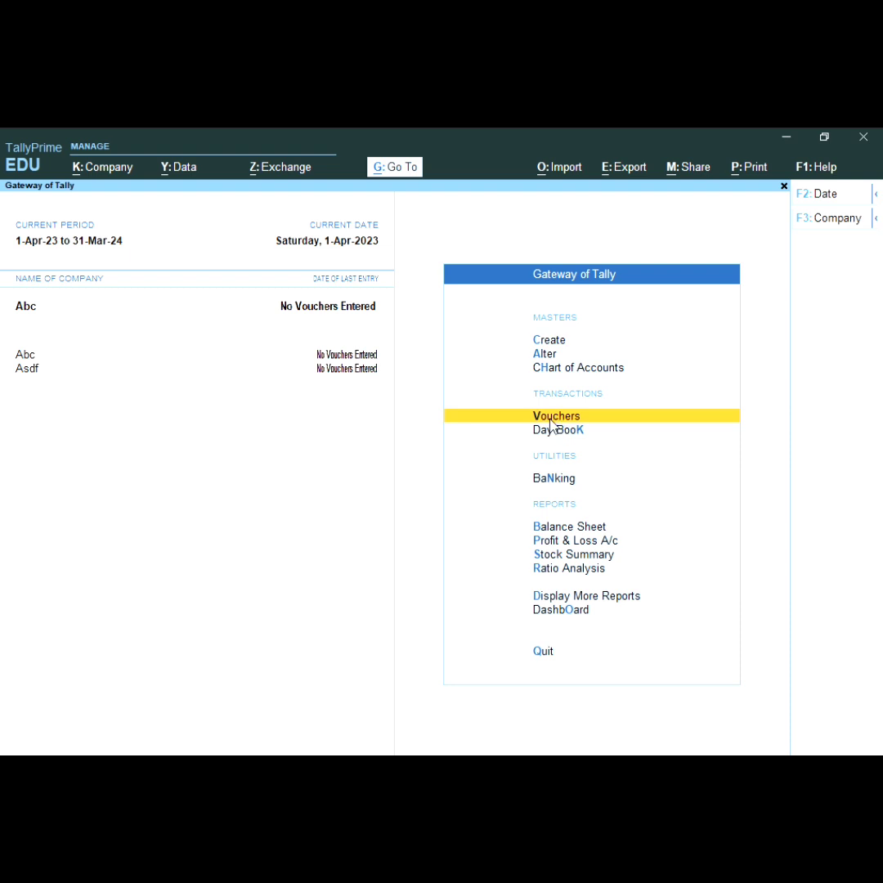
key("Return")
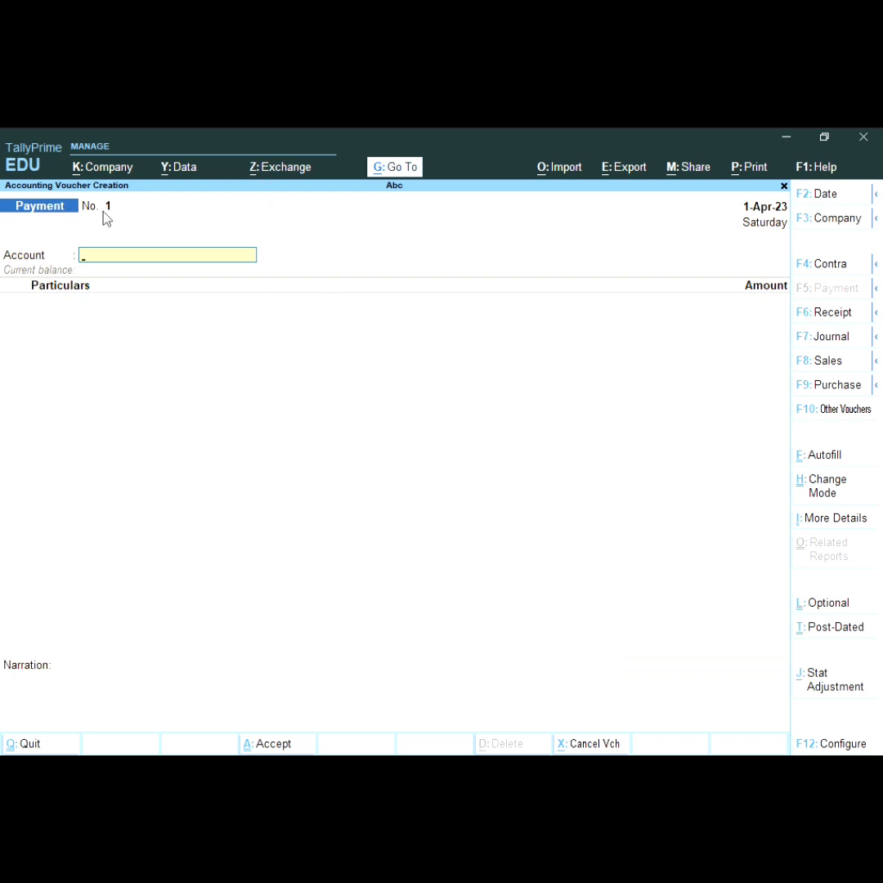
key("F8")
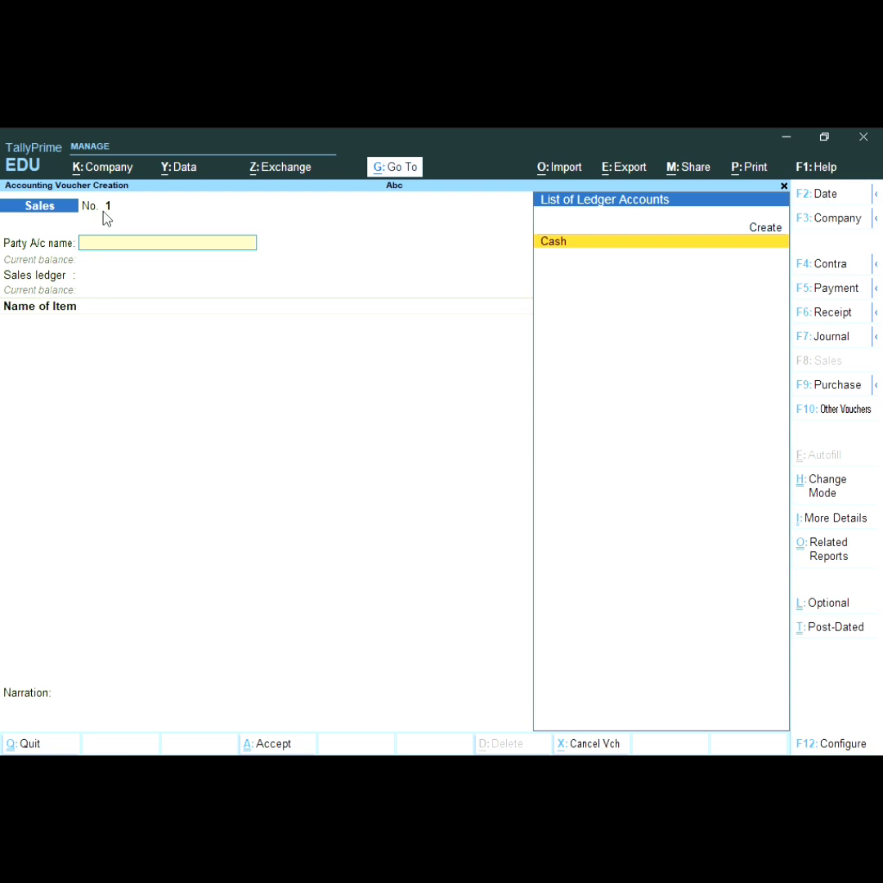
Step: Change the sales voucher's mode to As Voucher
key("ctrl")
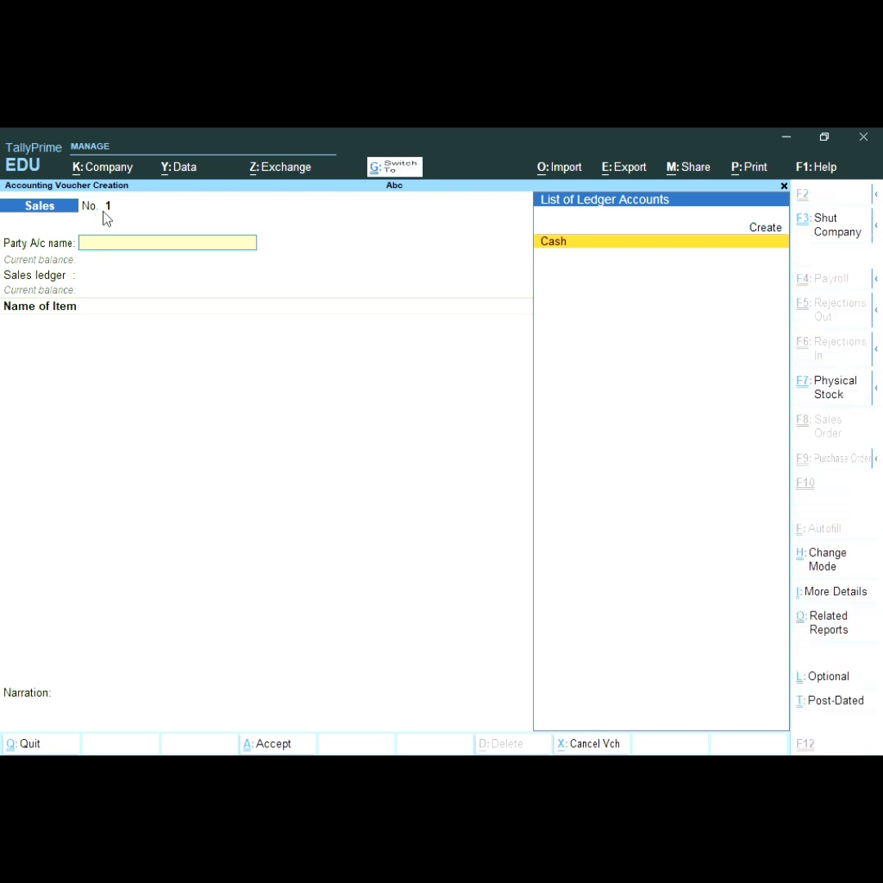
key("ctrl+h")
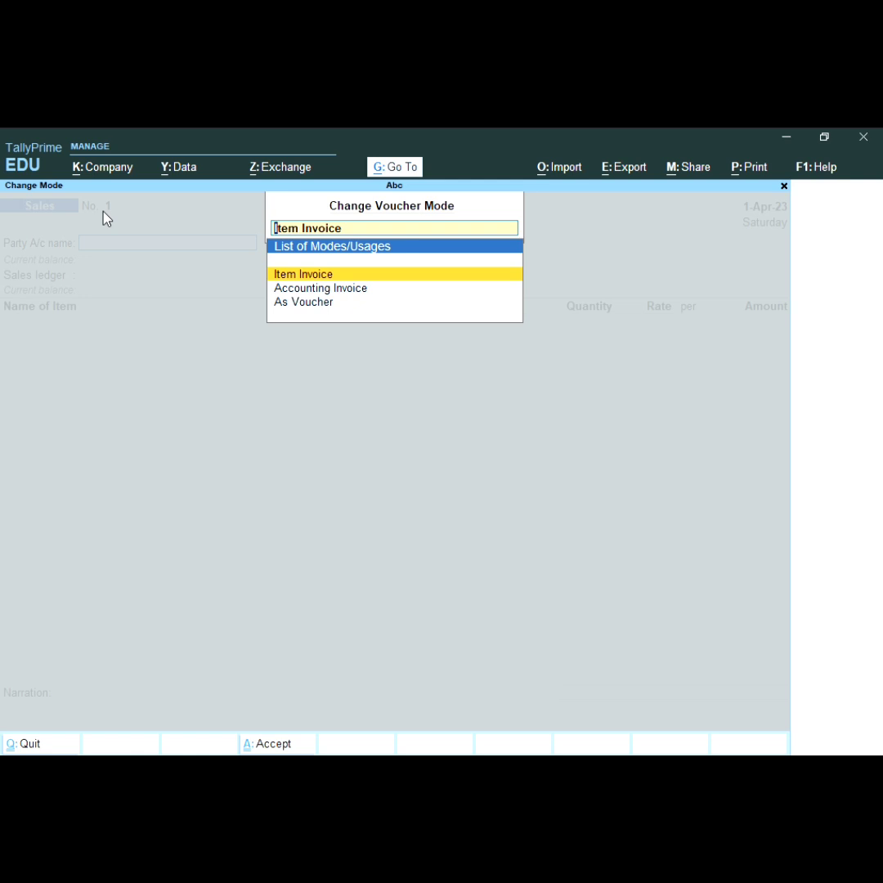
key("Down")
key("Down")
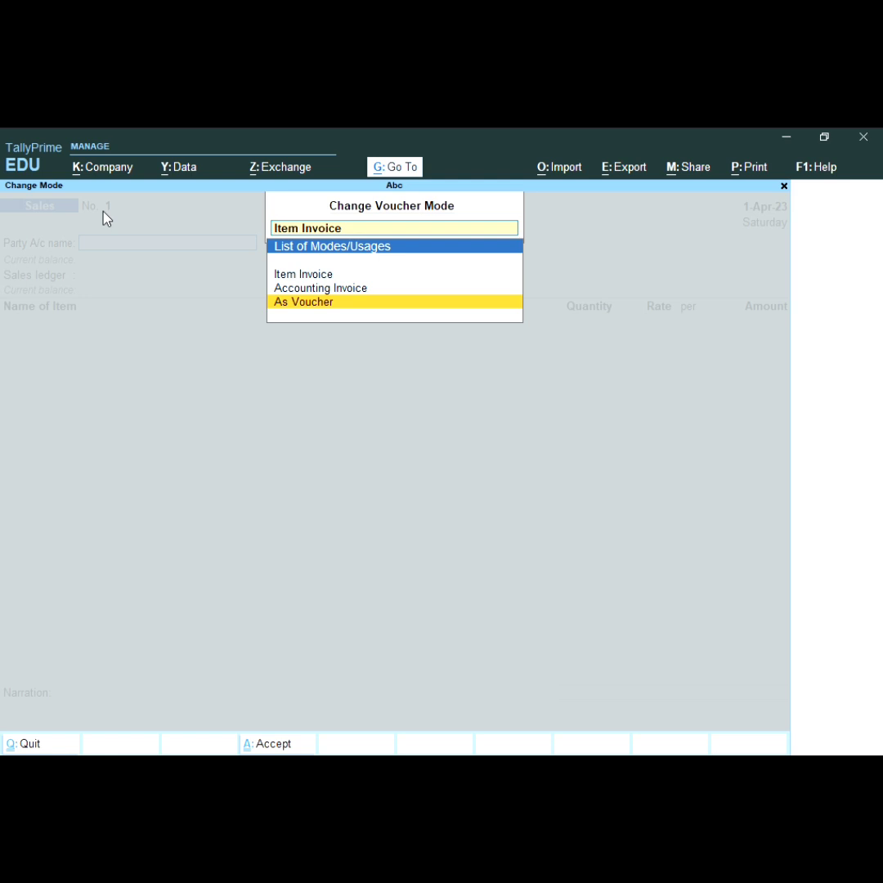
key("Return")
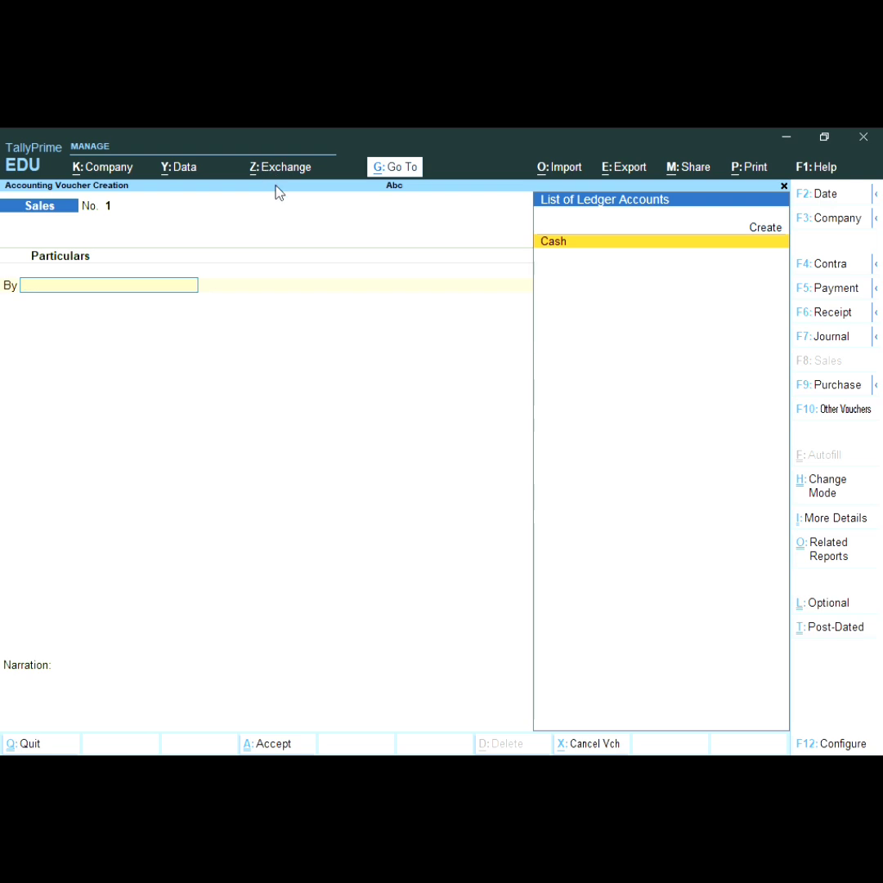
Step: Switch the sales voucher's mode back to Item Invoice
key("ctrl+h")
key("Up")
key("Up")
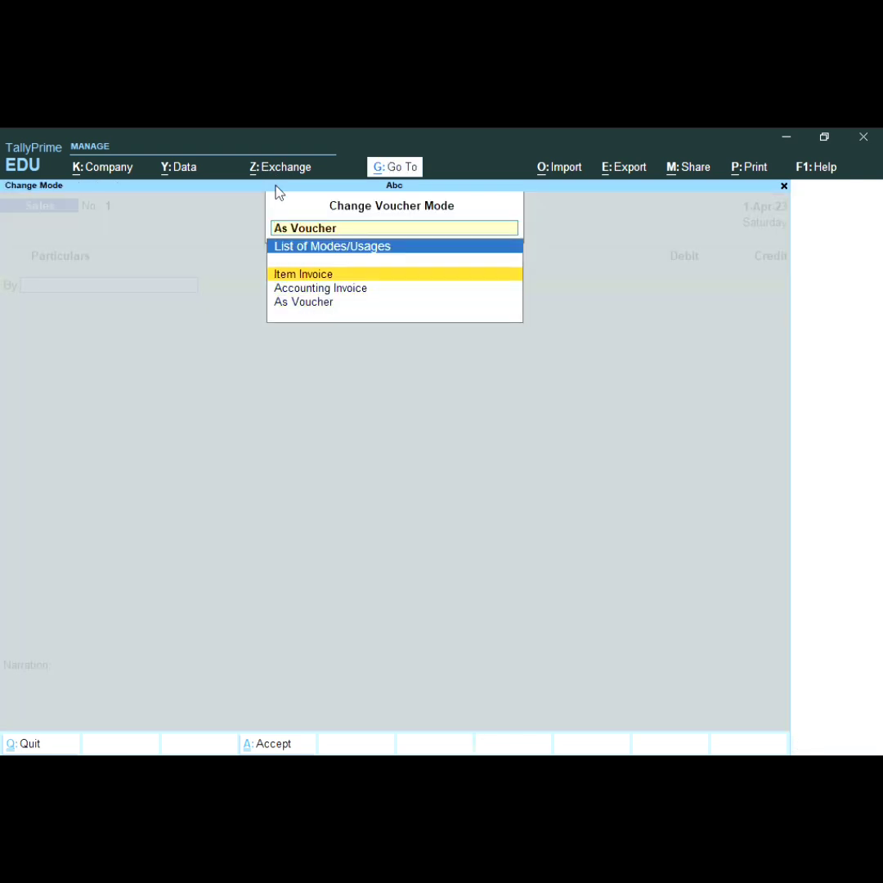
key("Return")
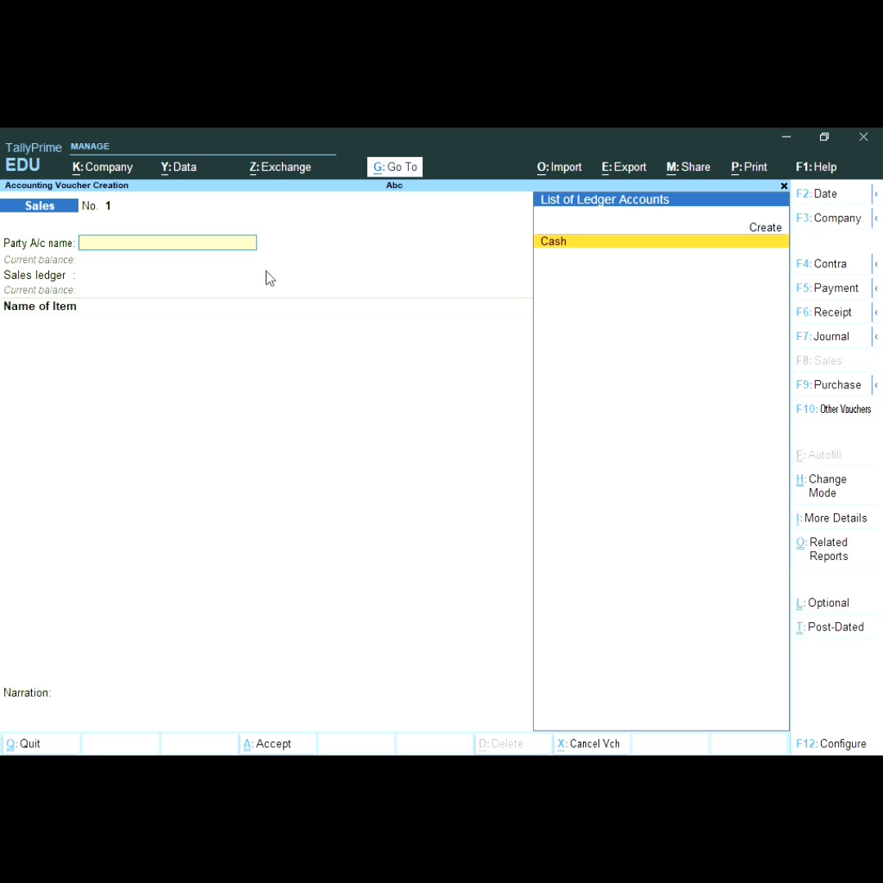
Step: Start a new ledger for the sales voucher's party account and enter the customer's name without an alias
type("A")
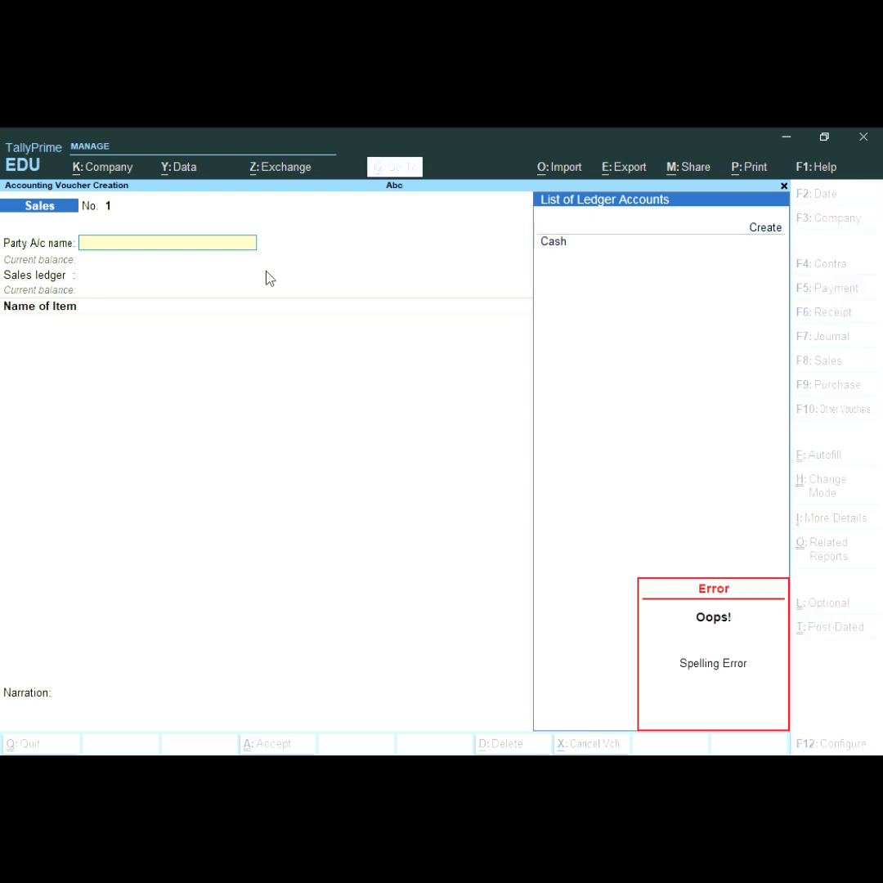
type("bc")
key("alt+c")
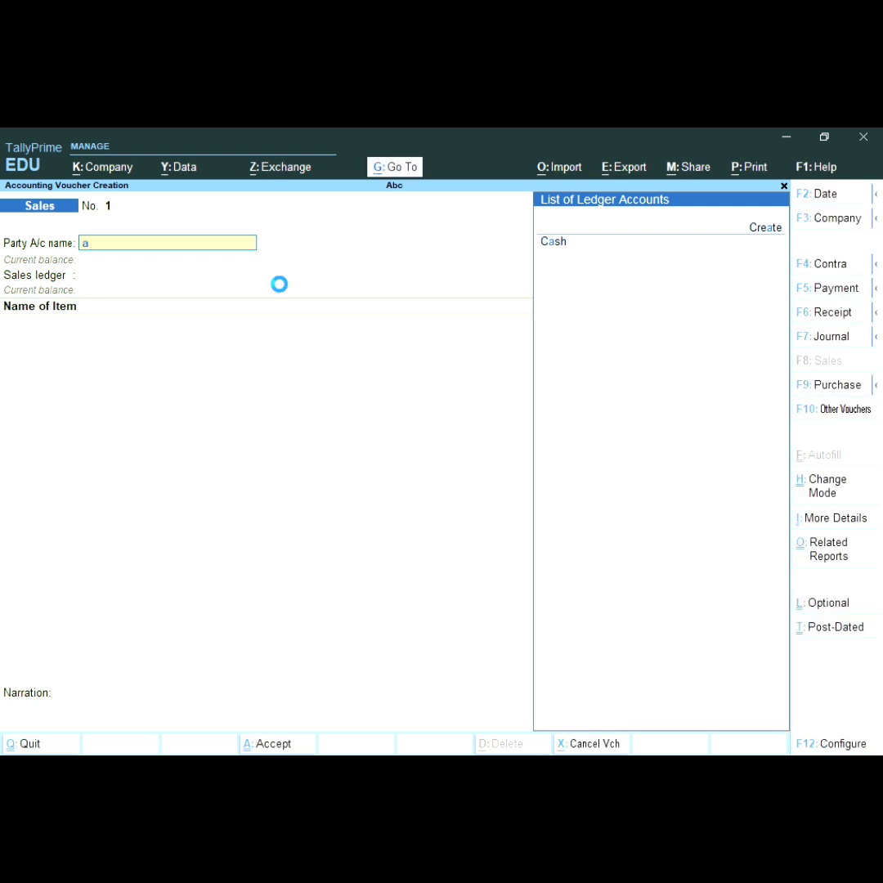
type("Umang")
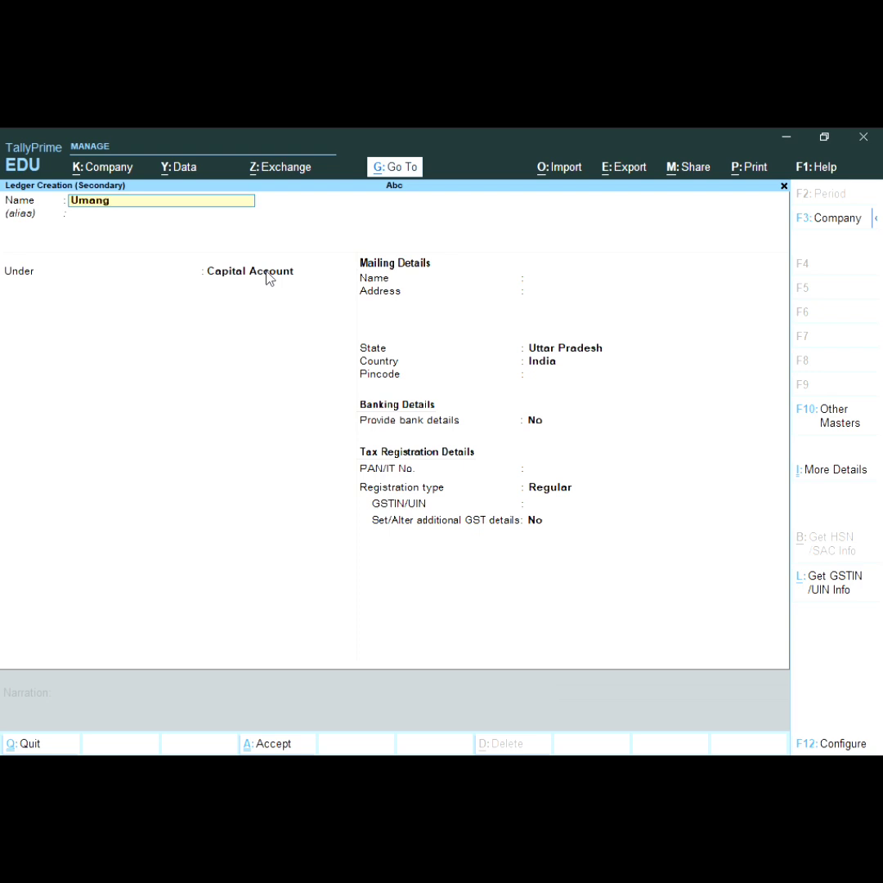
key("Return")
key("Return")
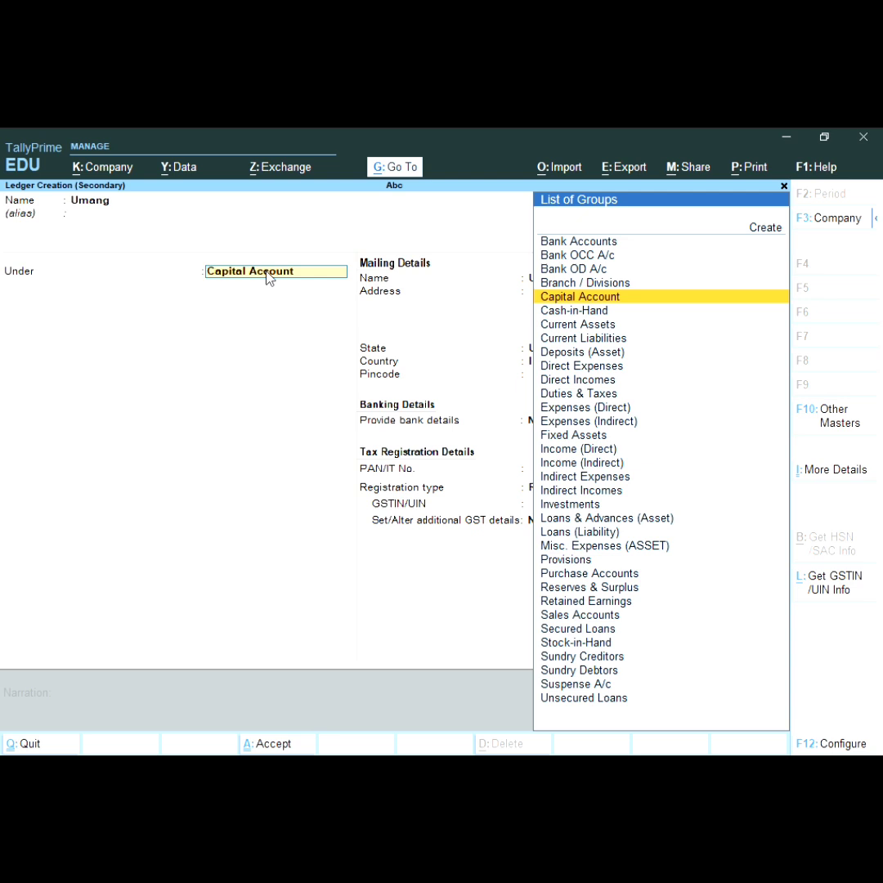
Step: Place the customer's ledger under the Sundry Debtors group
type("S")
key("Down")
key("Down")
key("Down")
key("Down")
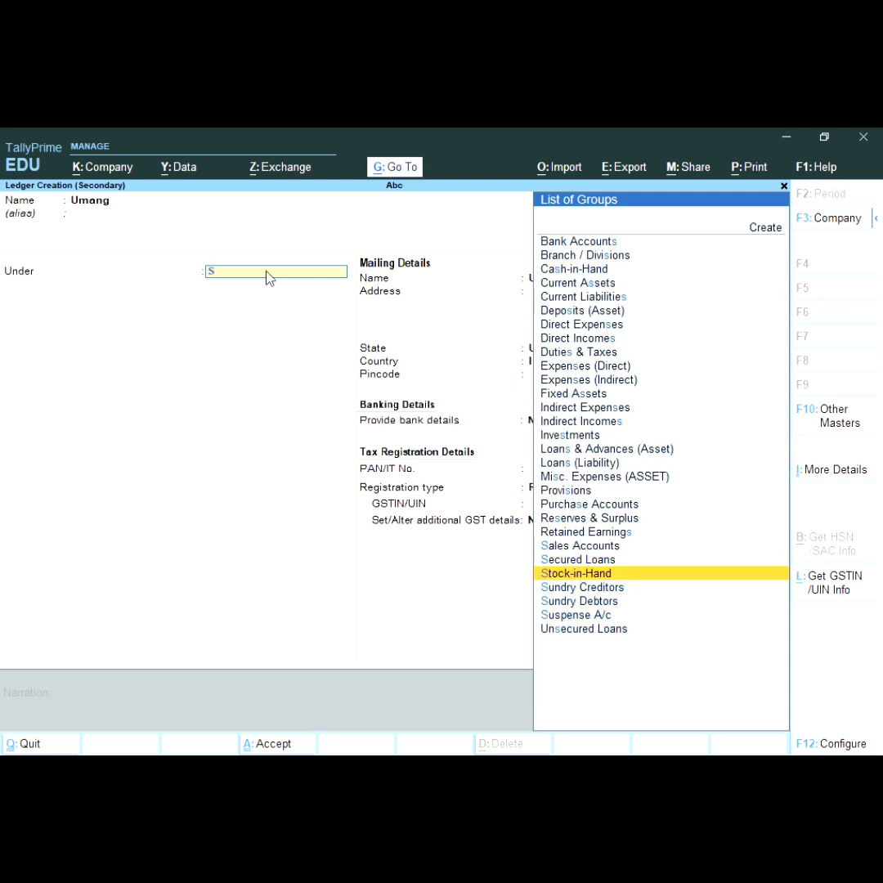
key("Return")
Step: Keep bill-by-bill balances, a blank address, state Uttar Pradesh, no bank details and Regular registration with a blank GSTIN/UIN for the customer's ledger
key("Return")
key("Return")
key("Return")
key("Return")
key("Return")
key("Return")
key("Return")
key("Return")
key("Return")
key("Return")
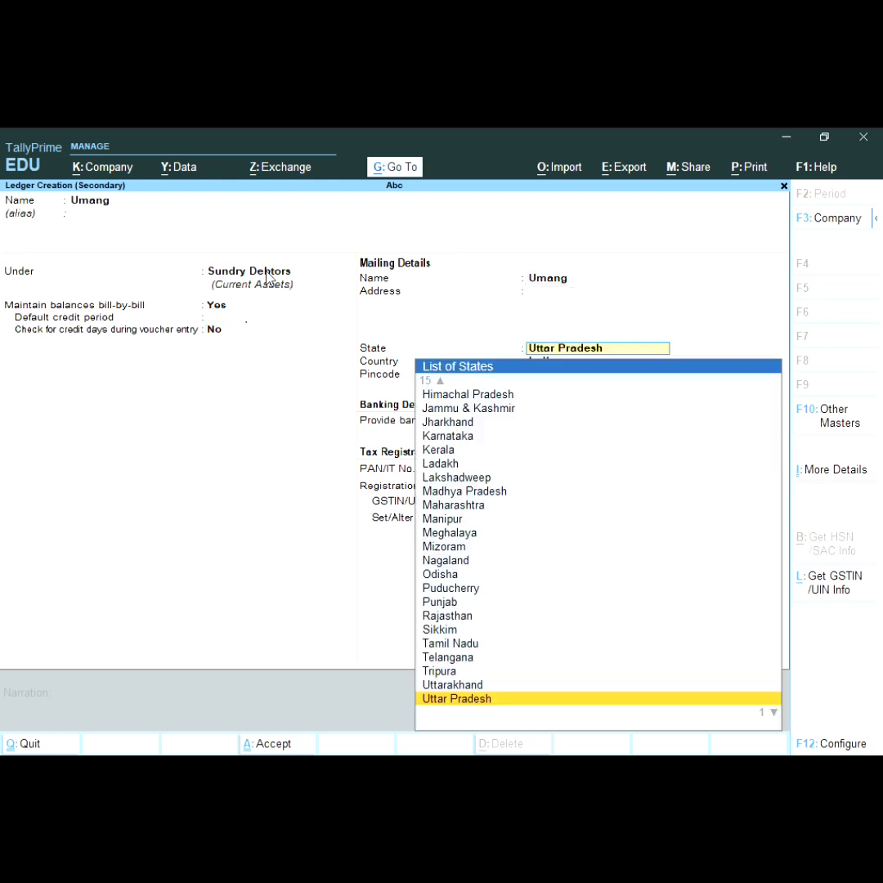
key("Return")
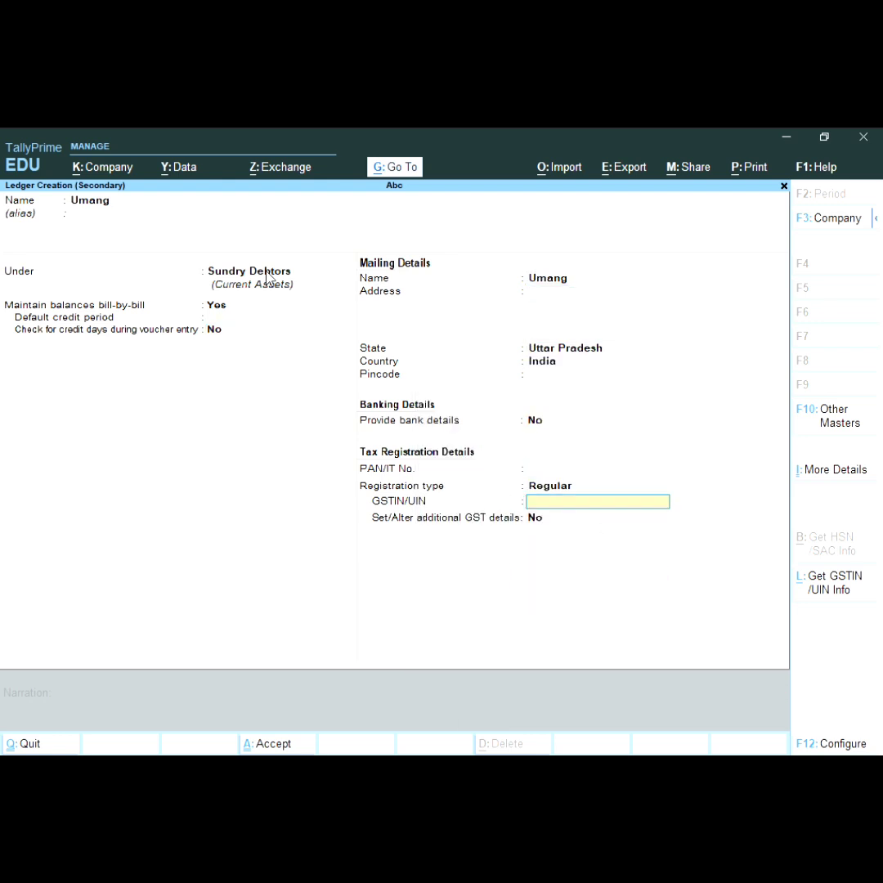
key("Return")
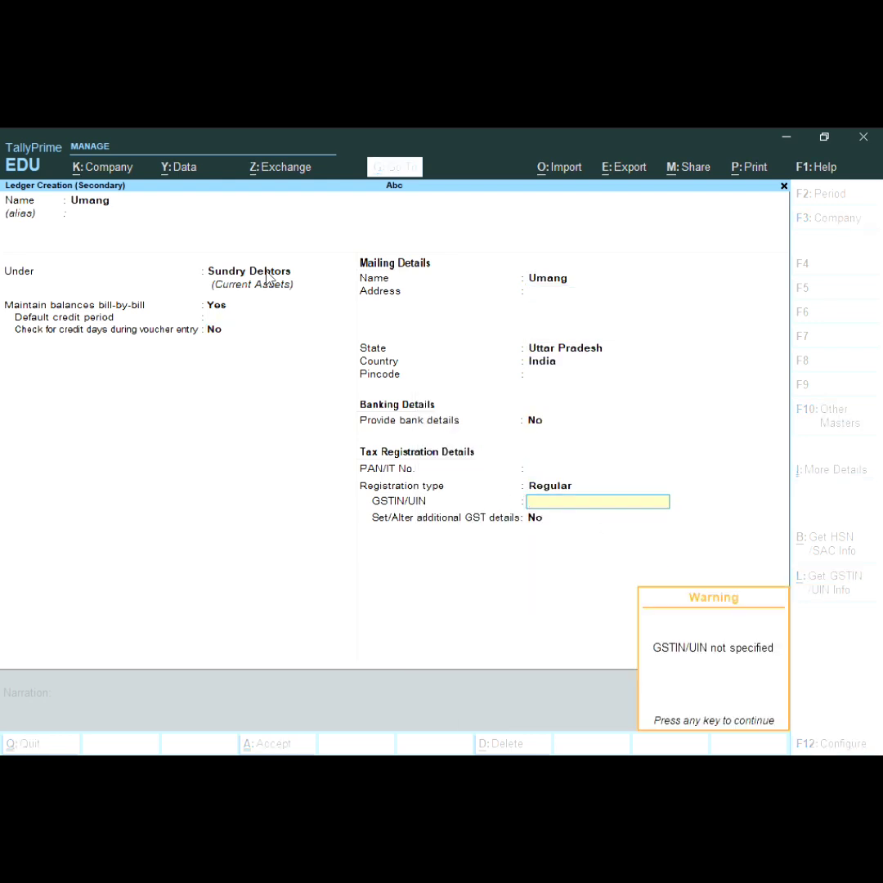
Step: Go back through the customer ledger's fields from GSTIN/UIN to the country
key("Return")
key("BackSpace")
key("BackSpace")
key("BackSpace")
key("BackSpace")
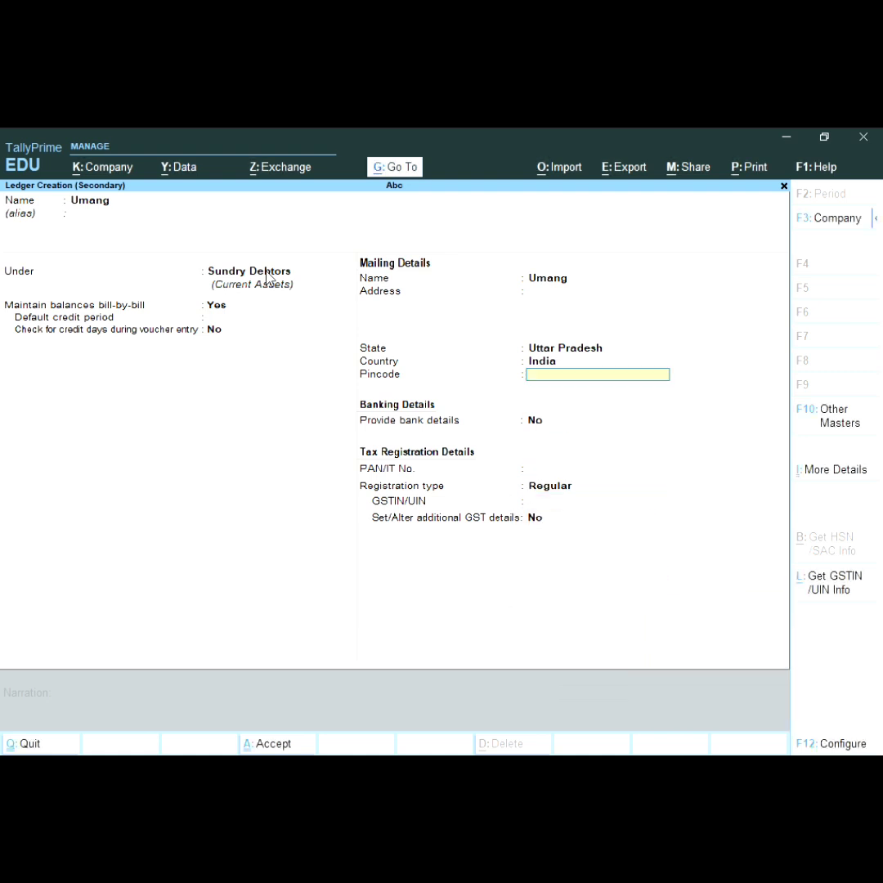
key("BackSpace")
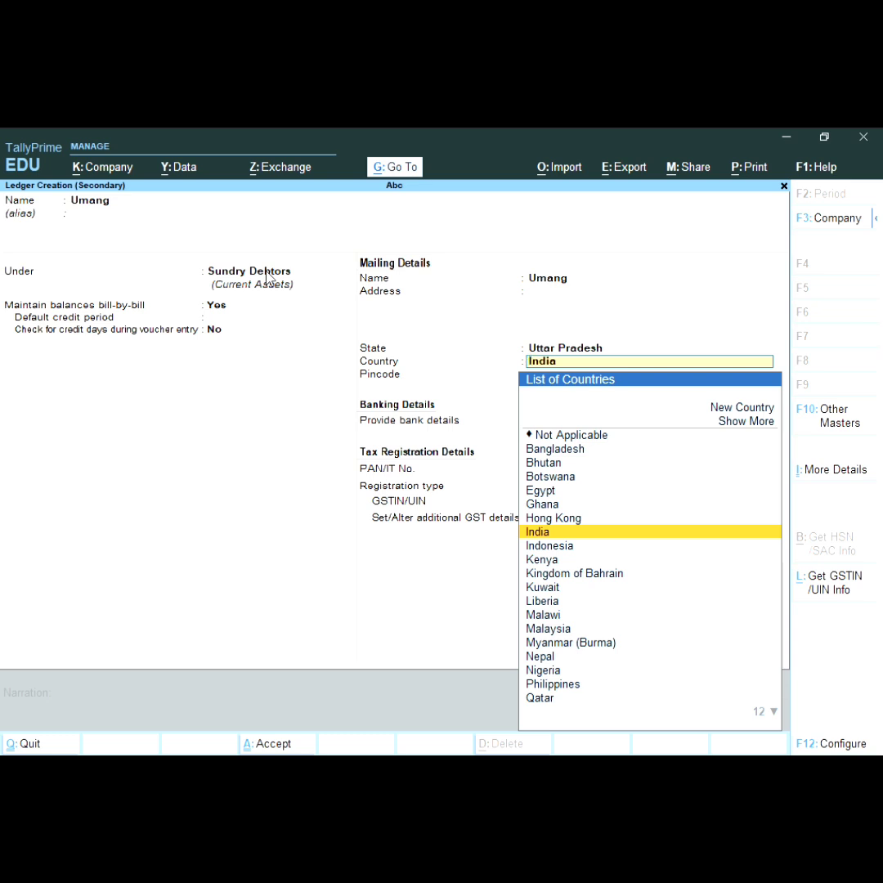
Step: Keep India as the country and Regular as the registration type, leave the GSTIN/UIN blank, and save the customer's ledger
key("Return")
key("Return")
key("Return")
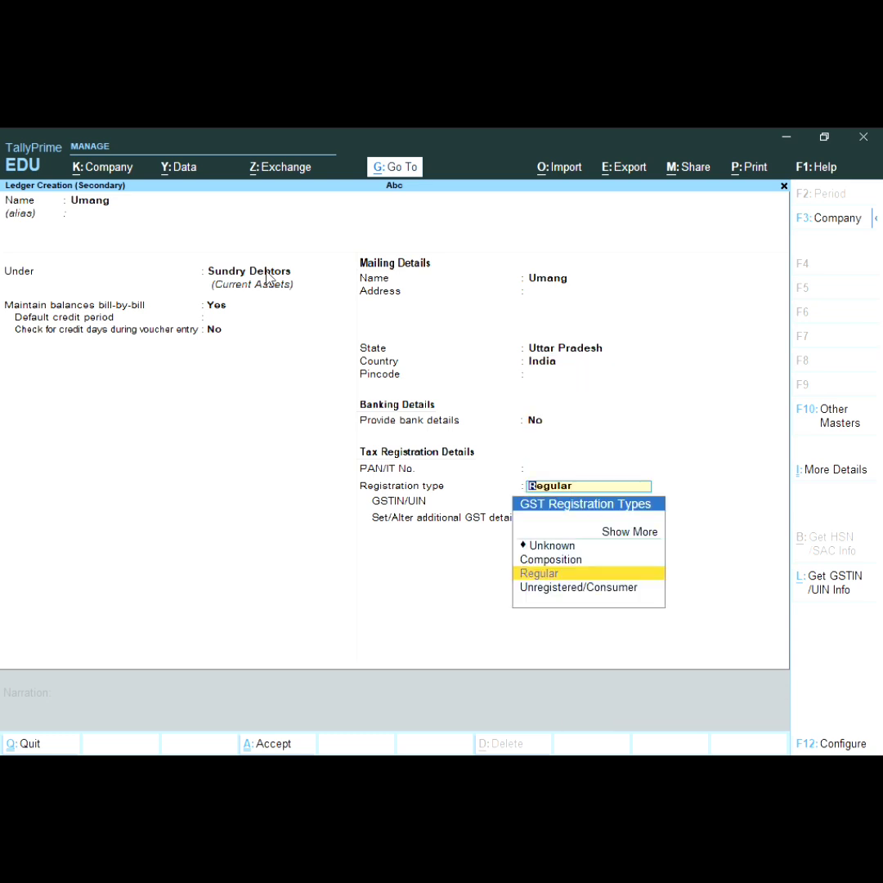
key("Return")
key("Return")
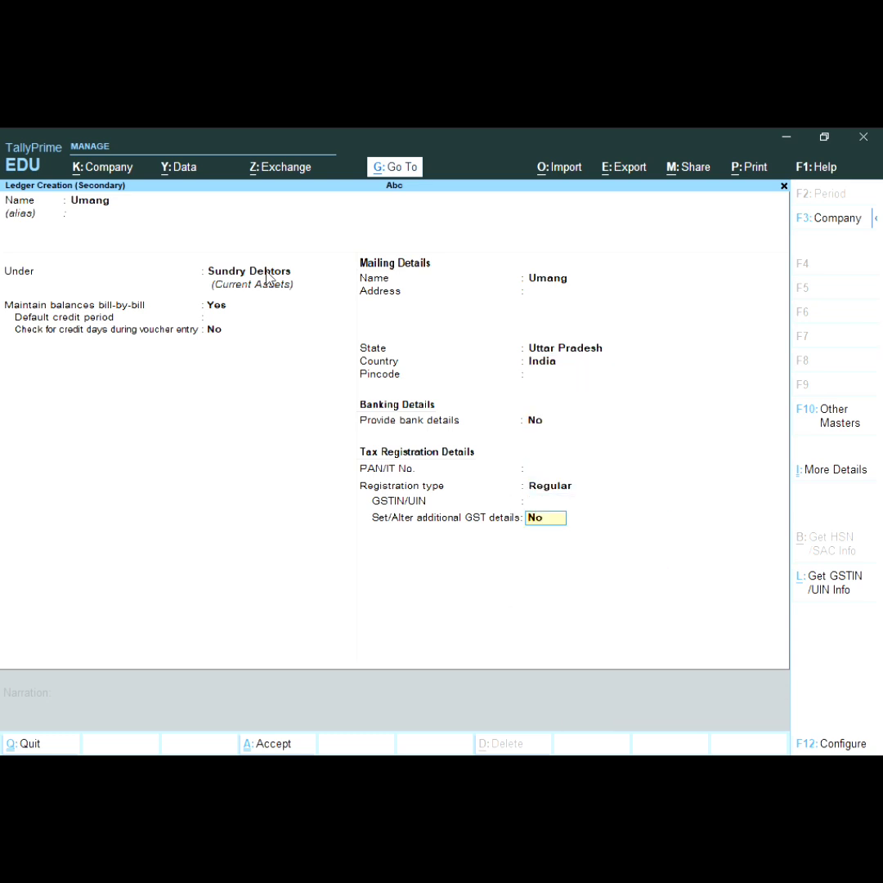
key("Return")
key("Return")
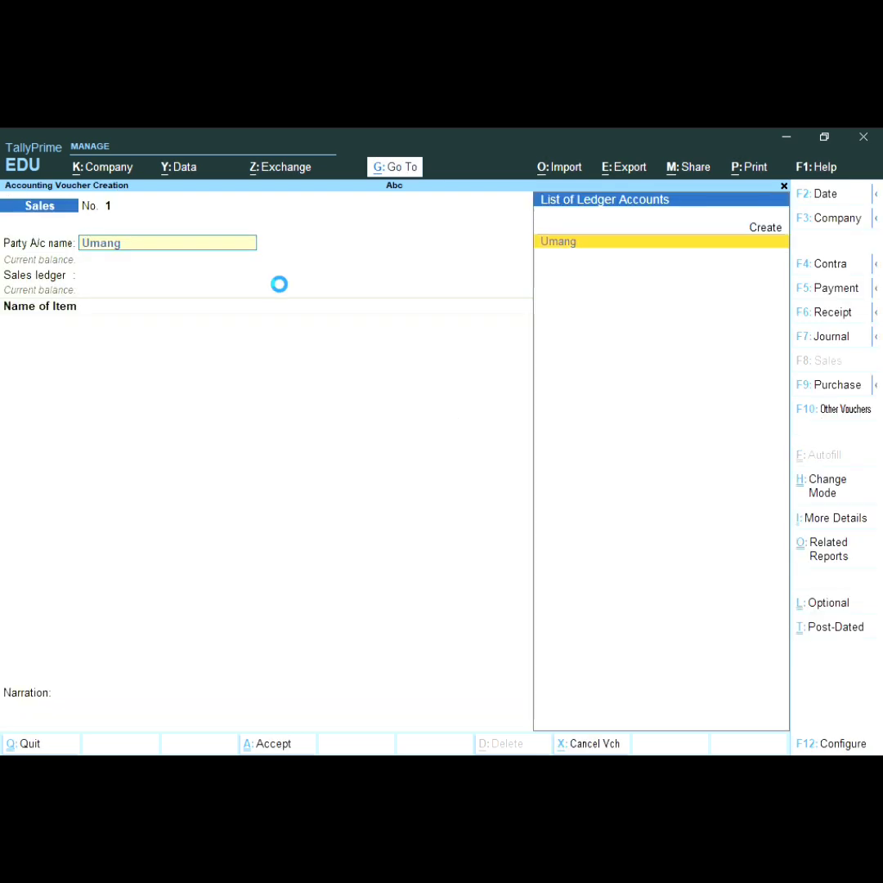
Step: Choose the new customer as the sales voucher's party and leave all dispatch details blank
key("Return")
key("Return")
key("Return")
key("Return")
key("Return")
key("Return")
key("Return")
key("Return")
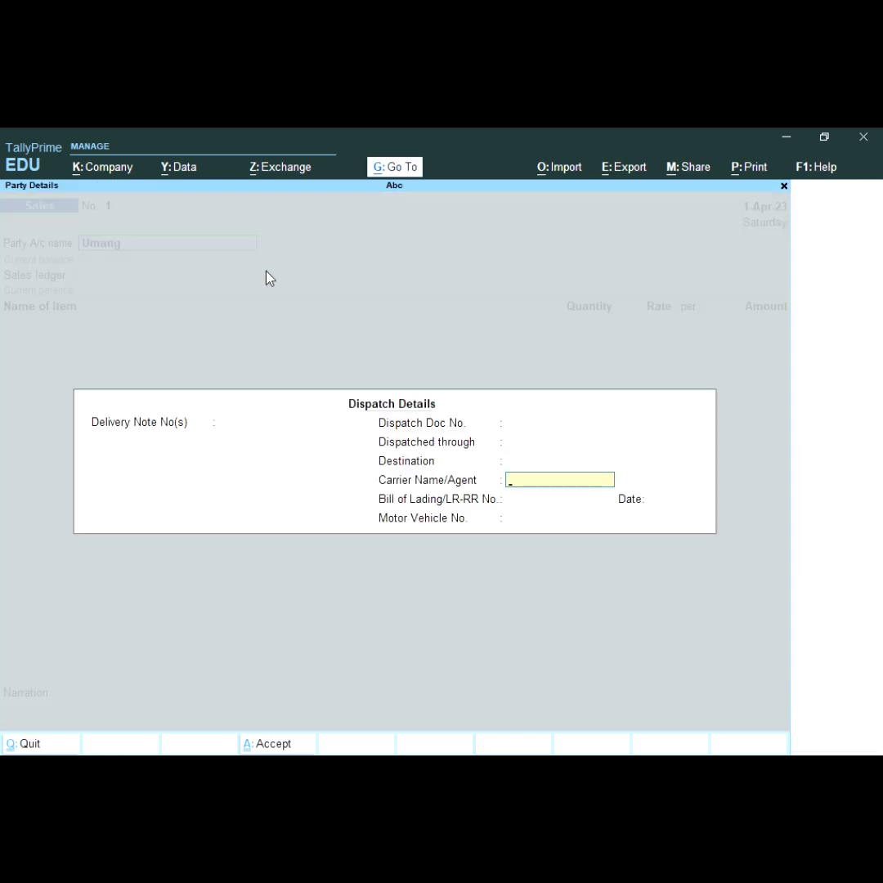
key("Return")
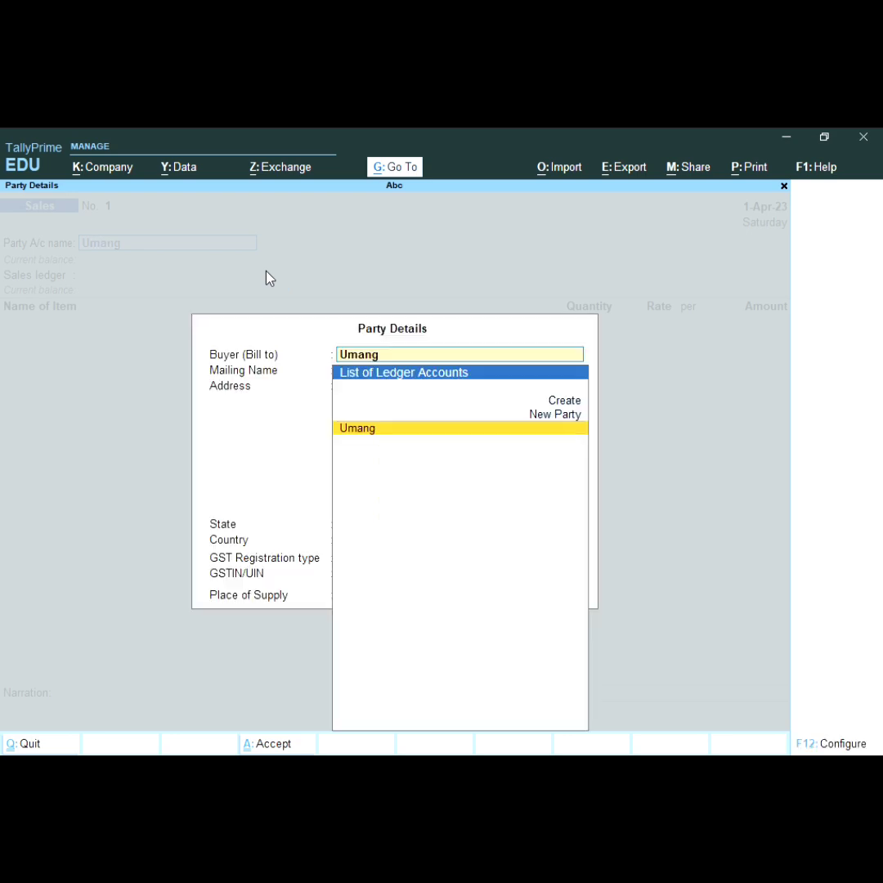
Step: Accept the default buyer and party details for the sales voucher
key("Return")
key("Return")
key("Return")
key("Return")
key("Return")
key("Return")
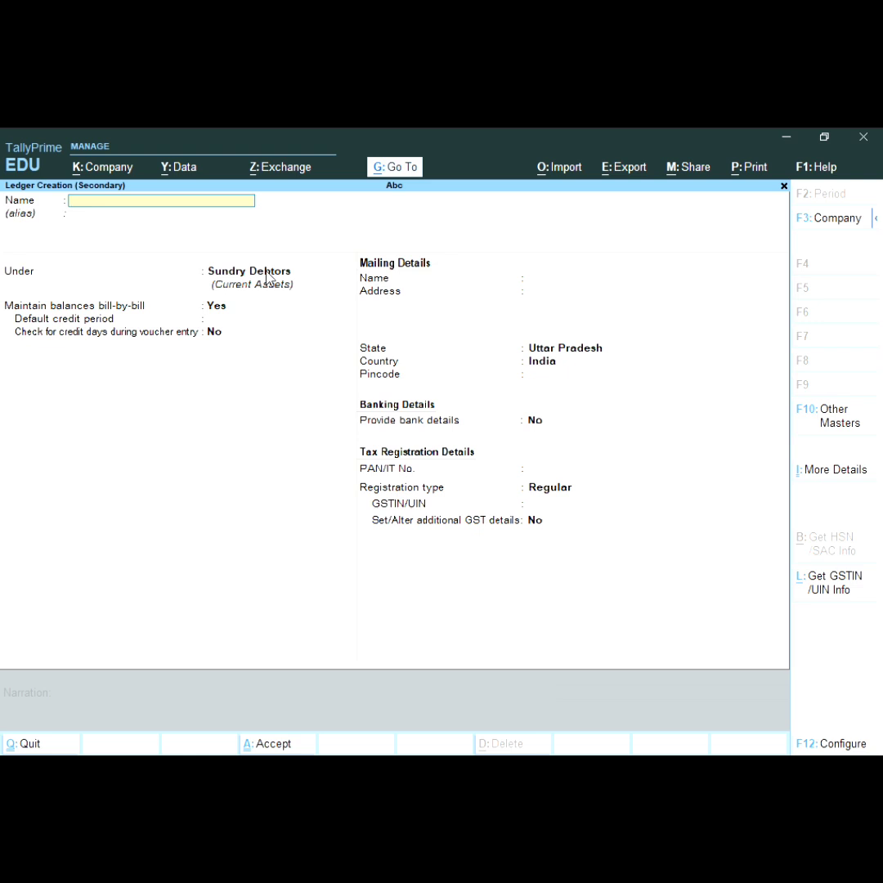
key("Escape")
key("y")
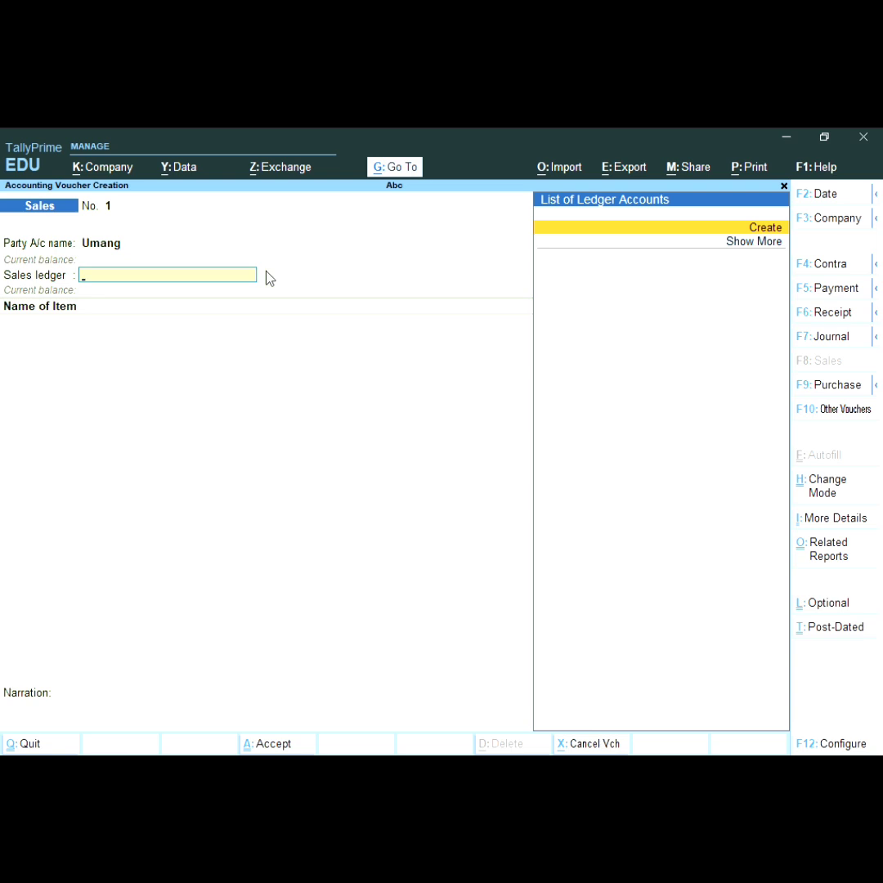
Step: Start a new sales ledger from the voucher, name it Sales without an alias, and place it under Sales Accounts
key("alt")
key("alt+c")
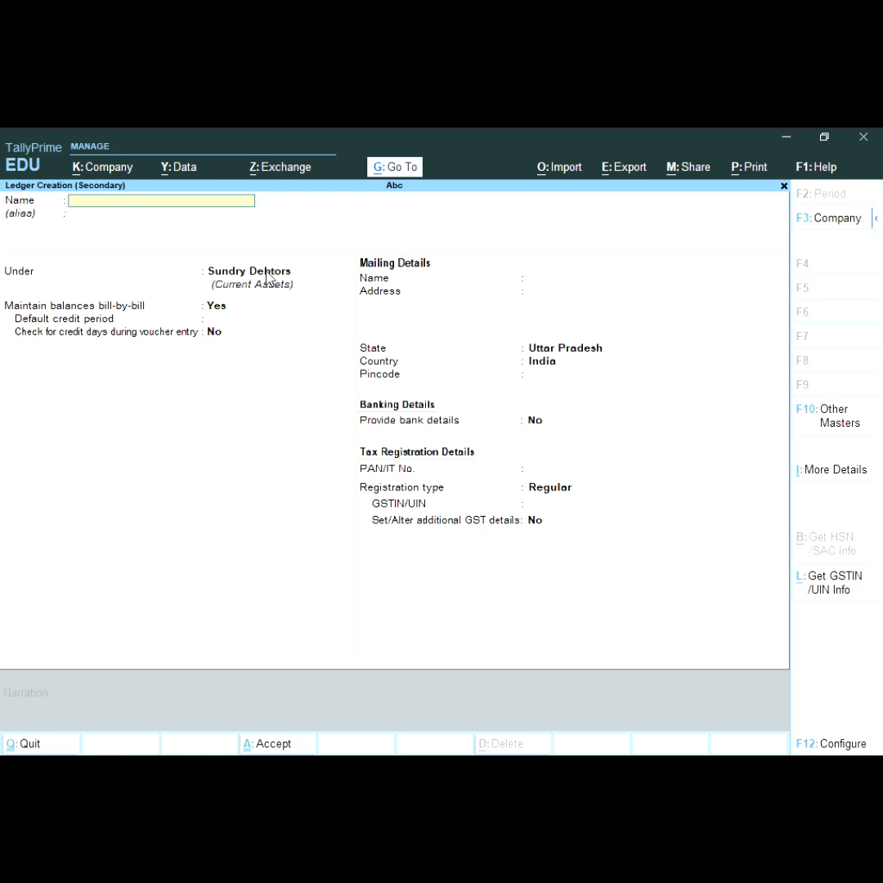
type("Sales")
key("Return")
key("Return")
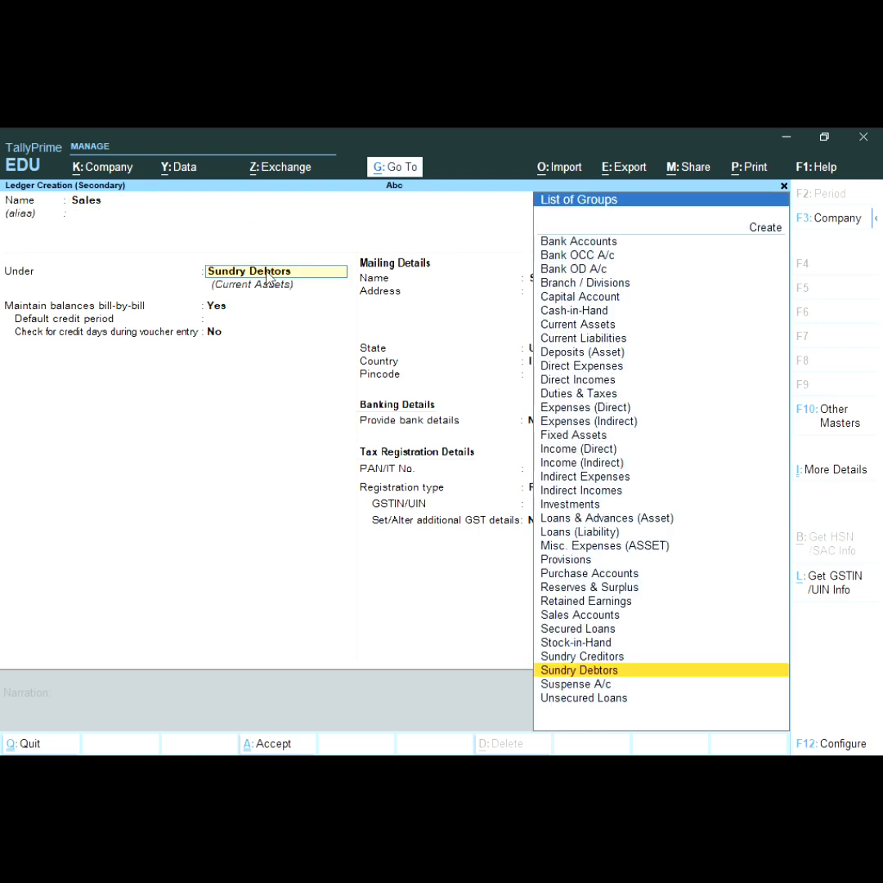
type("S")
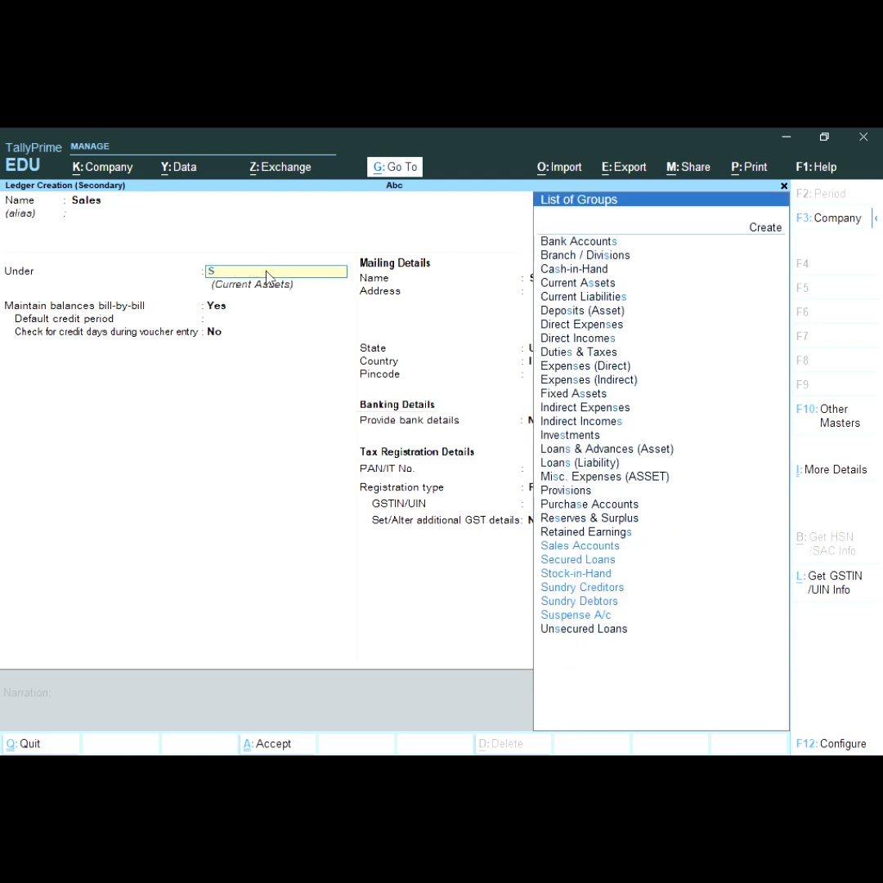
type("a")
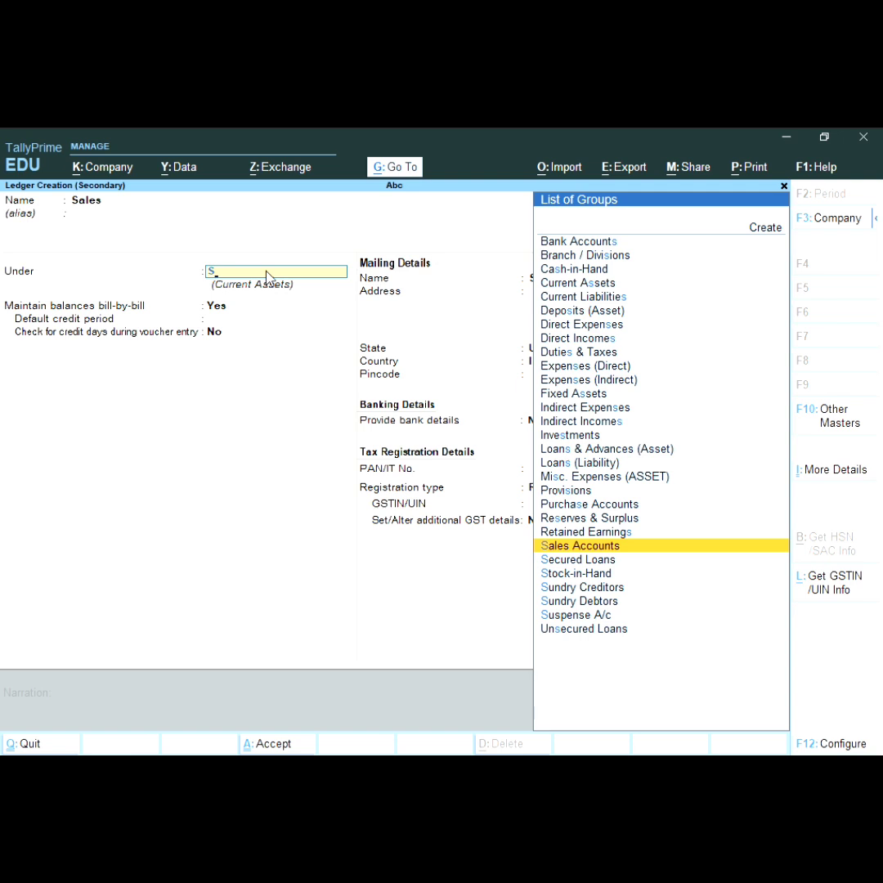
key("Return")
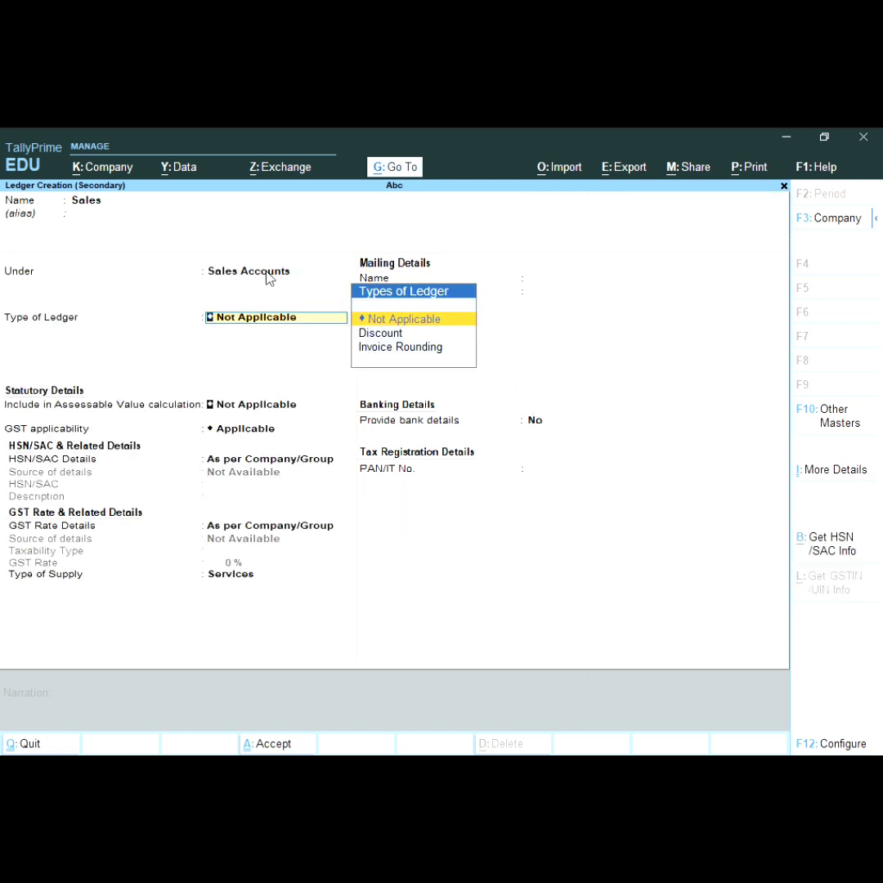
Step: Keep the Sales ledger's type Not Applicable, GST Applicable, supply type Services and no bank details, and save the ledger
key("Return")
key("Return")
key("Return")
key("Return")
key("Return")
key("Return")
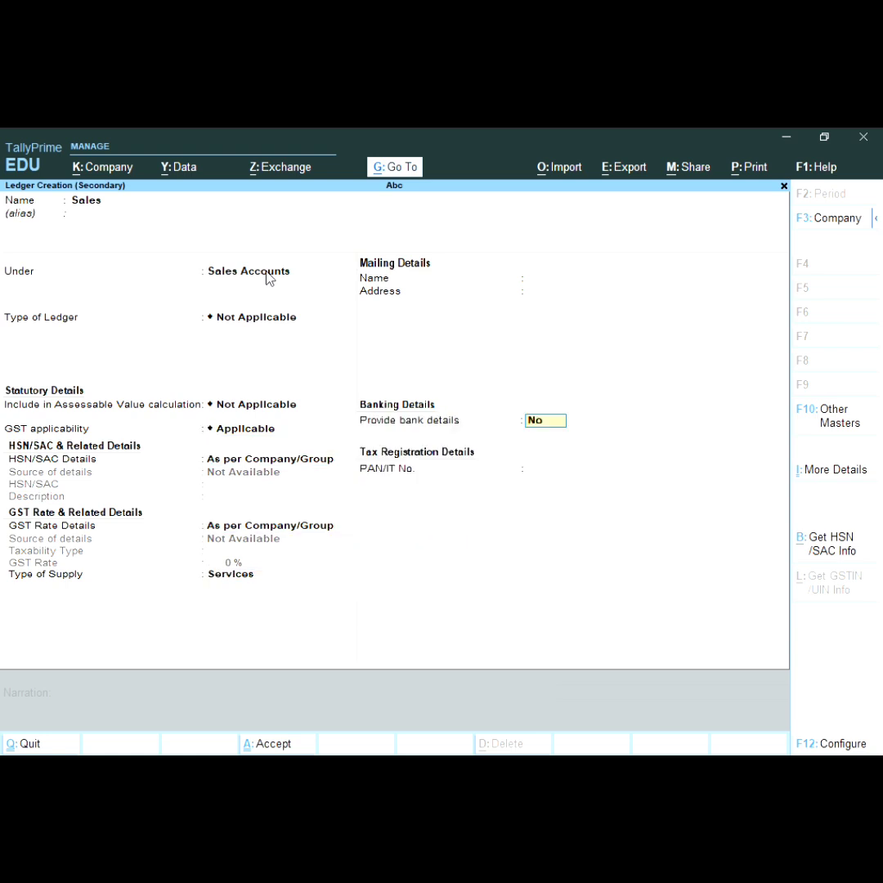
key("Return")
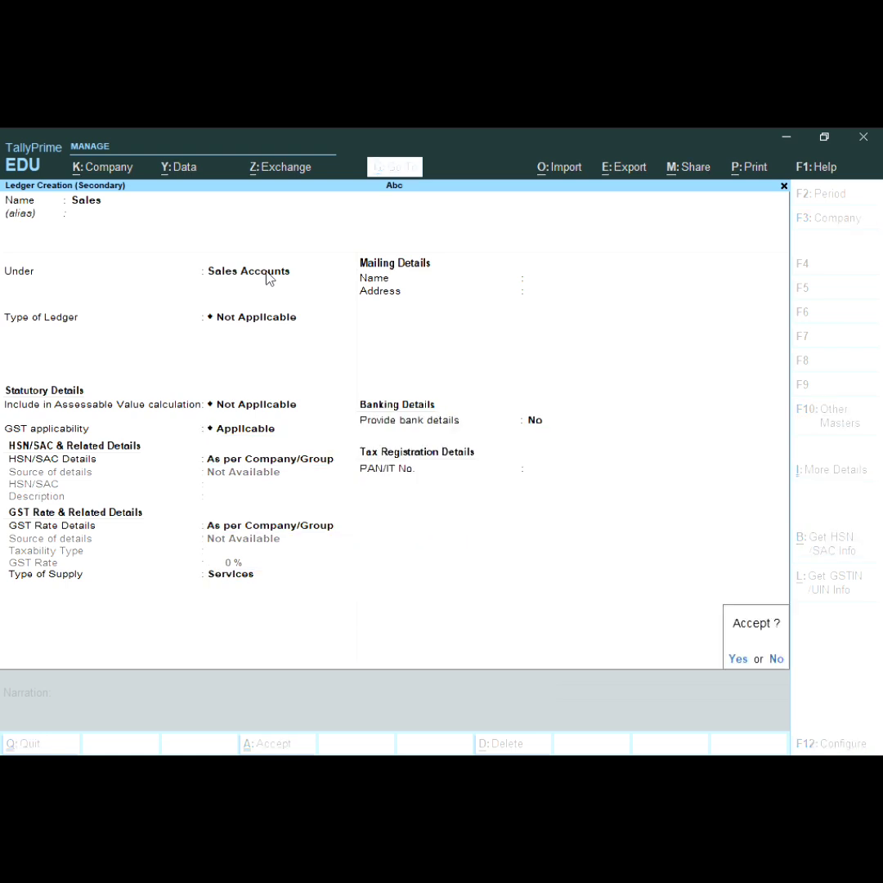
key("Return")
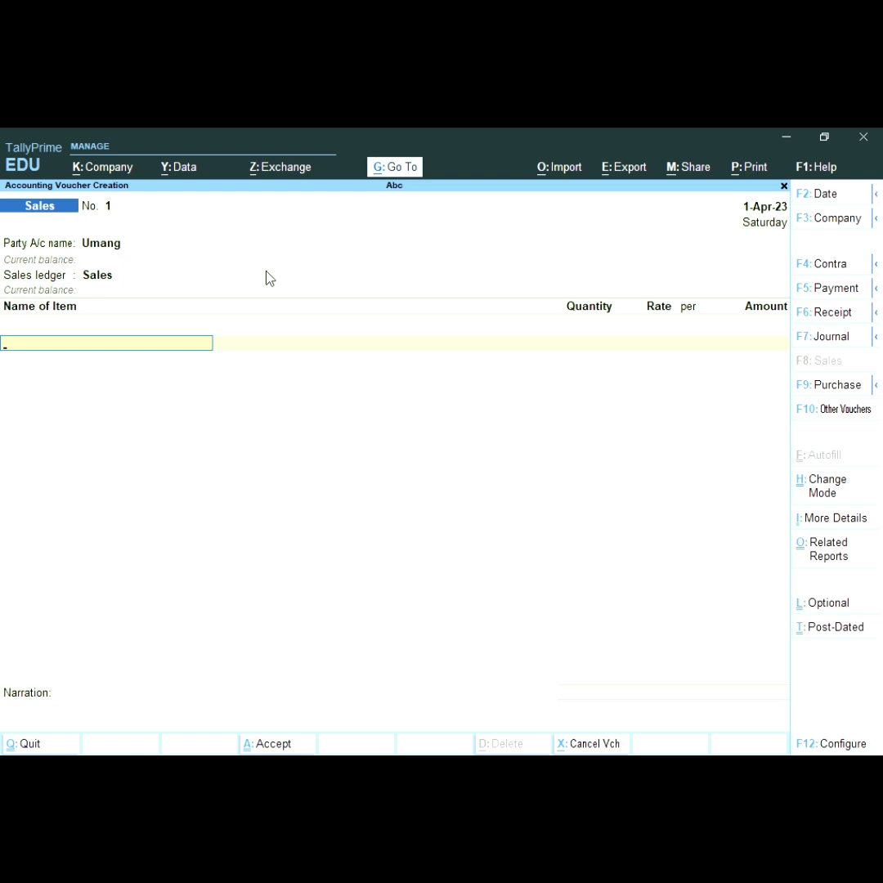
Step: Start a new stock item from the voucher's item line and name it Laptop without an alias
key("ctrl")
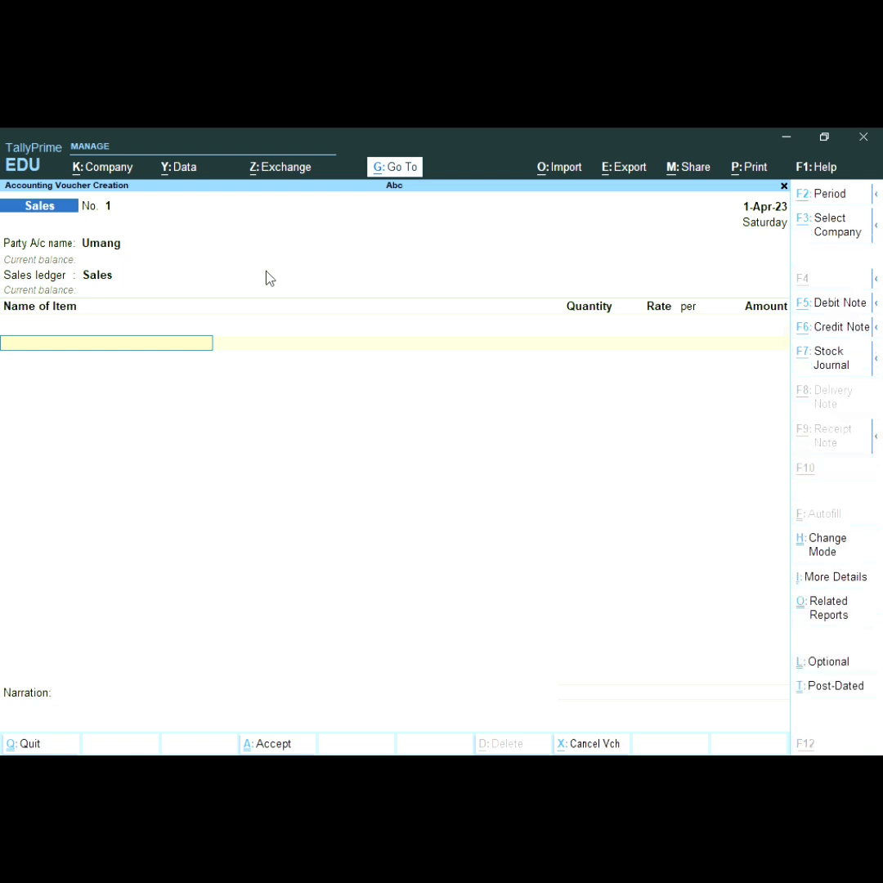
key("alt+c")
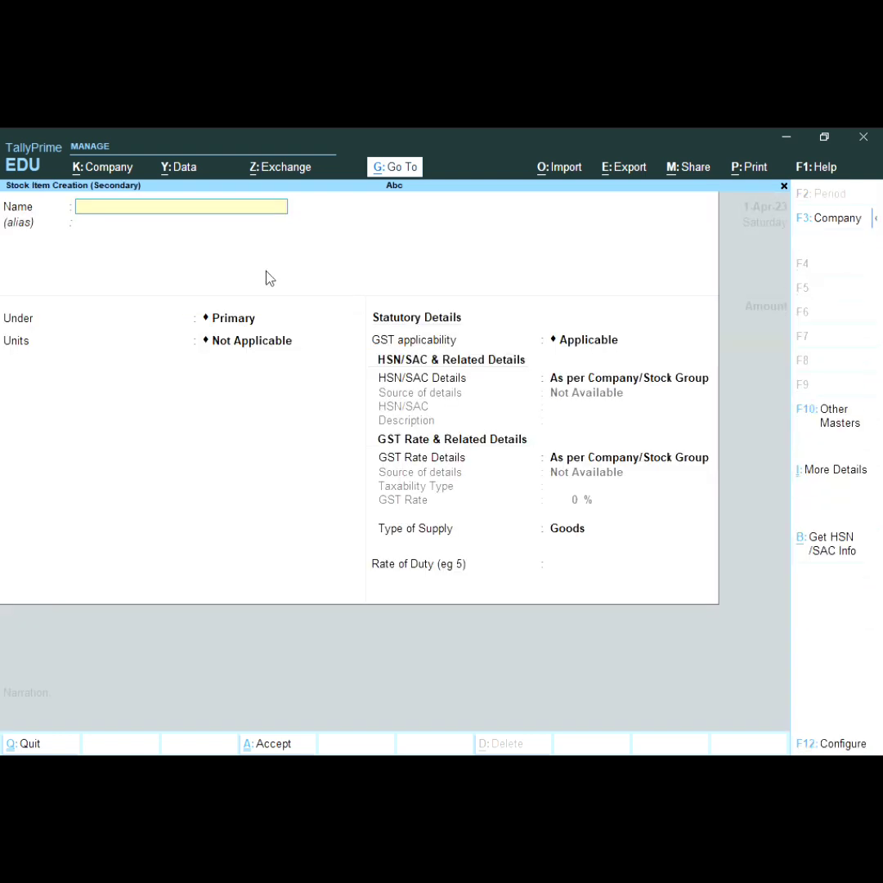
type("Laptop")
key("Return")
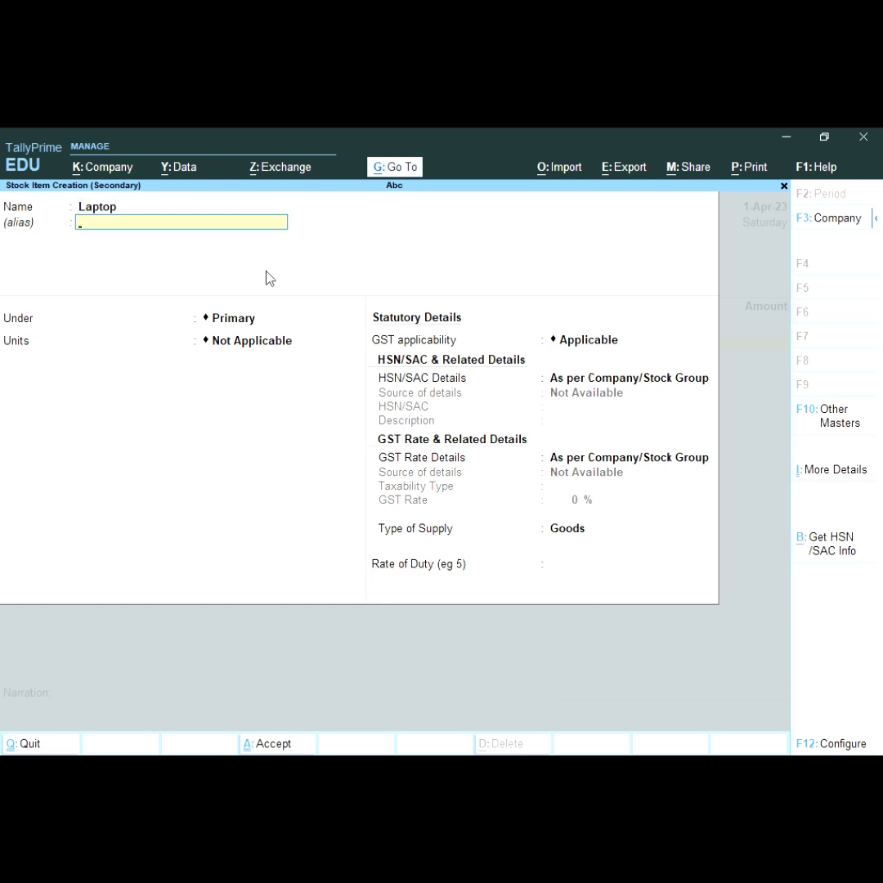
key("Return")
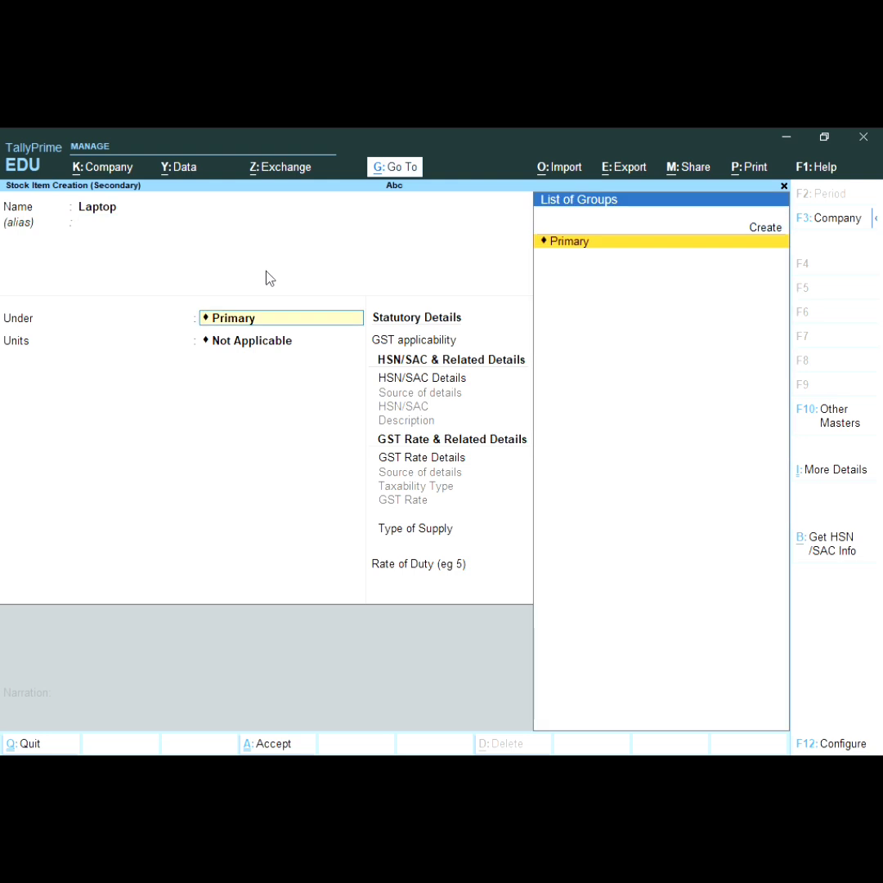
Step: Create a stock group named Hardware under Primary with default HSN/SAC and GST rate details for the Laptop item
key("alt")
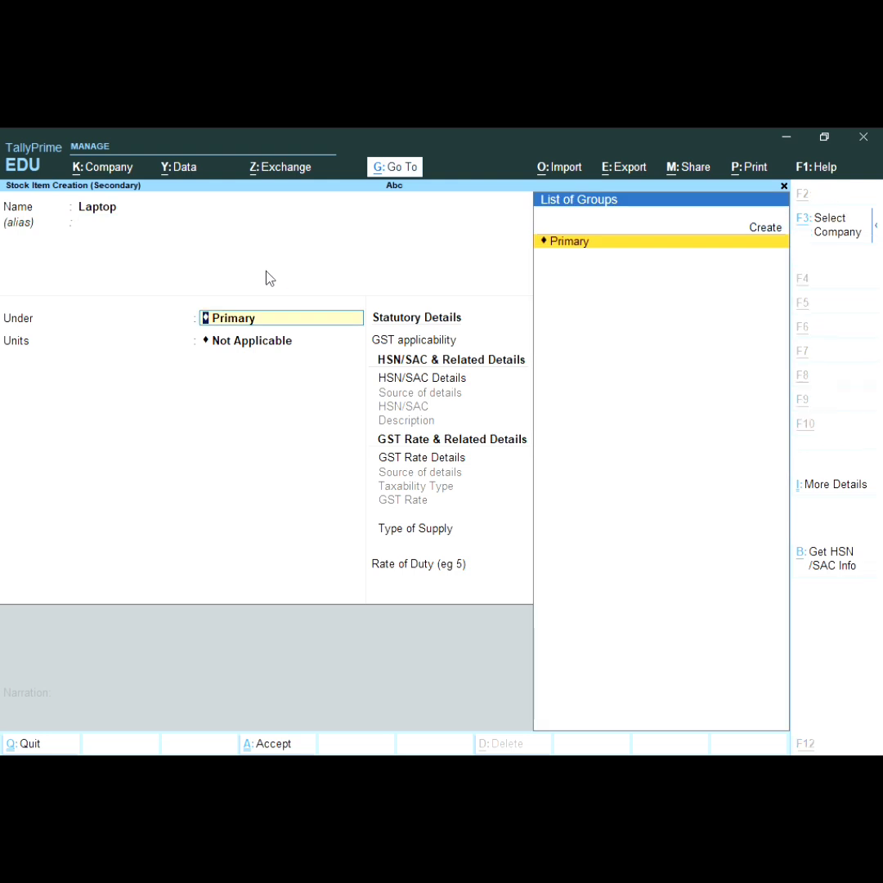
key("alt+c")
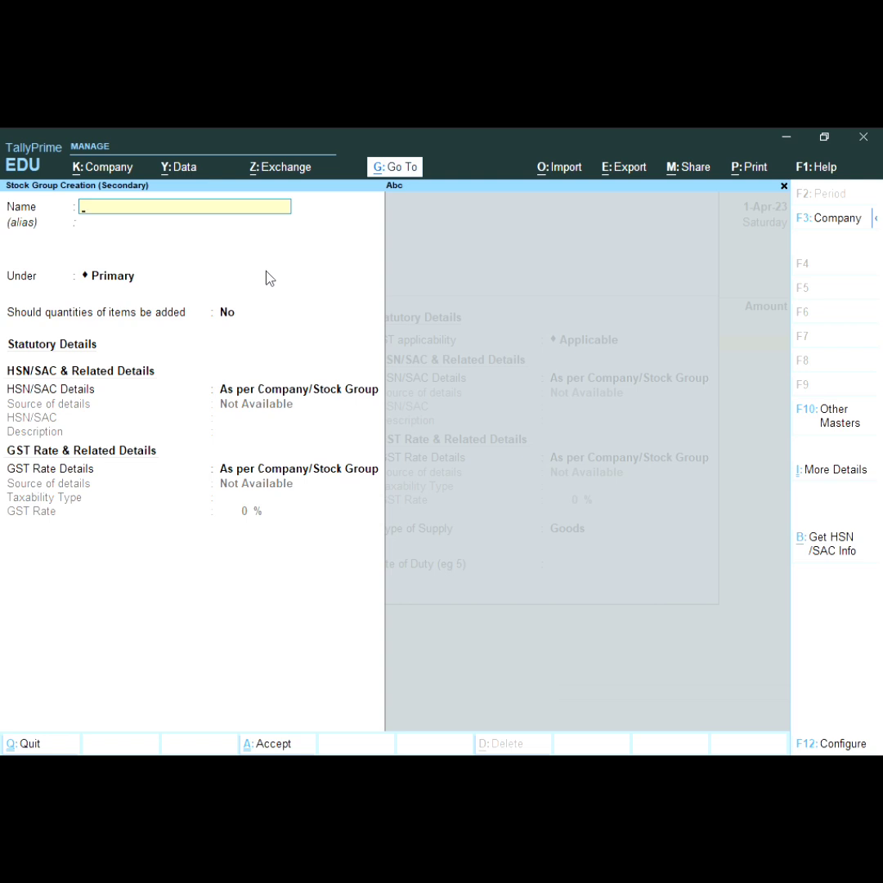
type("Hardware")
key("Return")
key("Return")
key("Return")
key("Return")
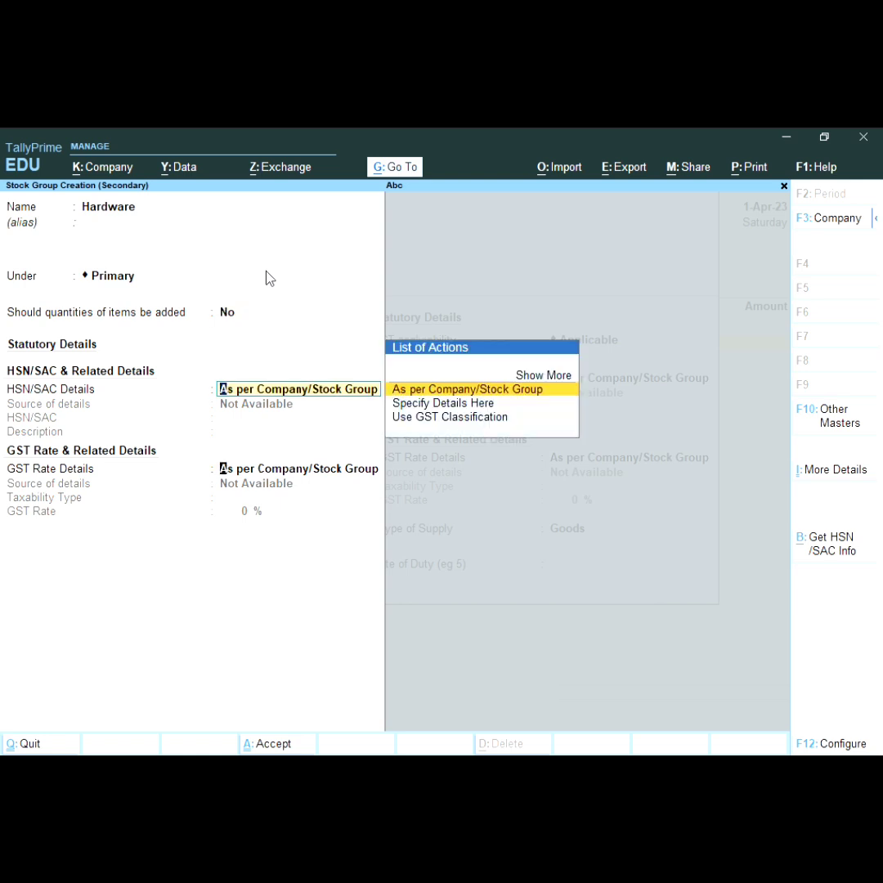
key("Return")
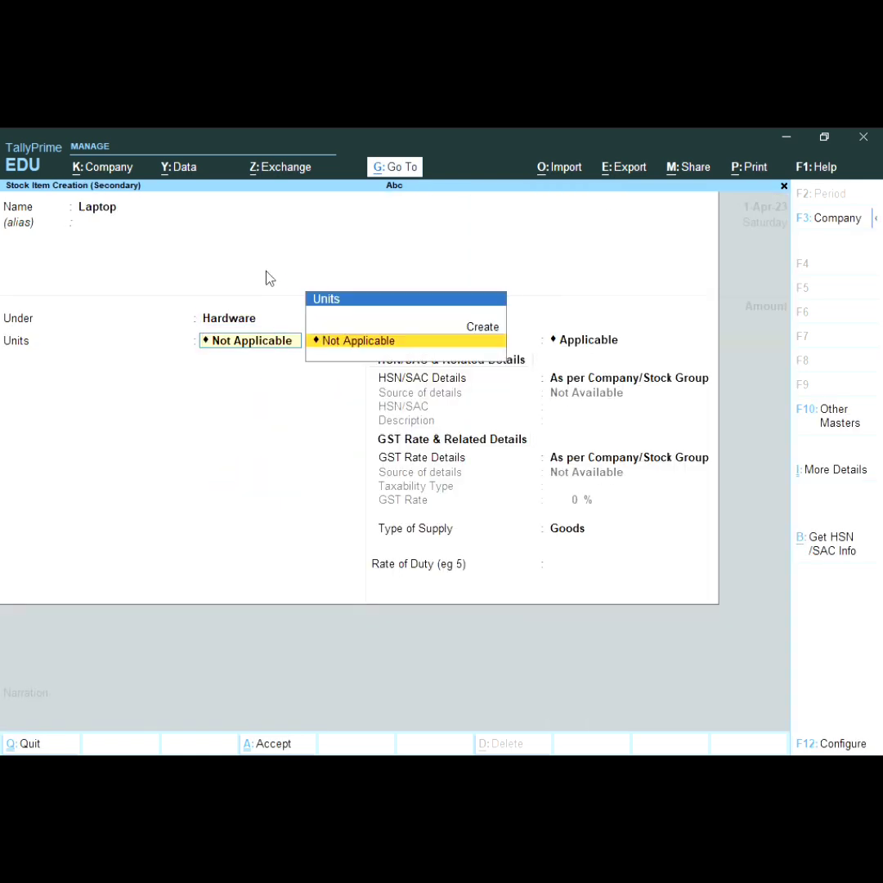
Step: Create a simple unit with symbol pcs, no formal name, unit quantity code PCS-PIECES and 1 decimal place
key("alt+c")
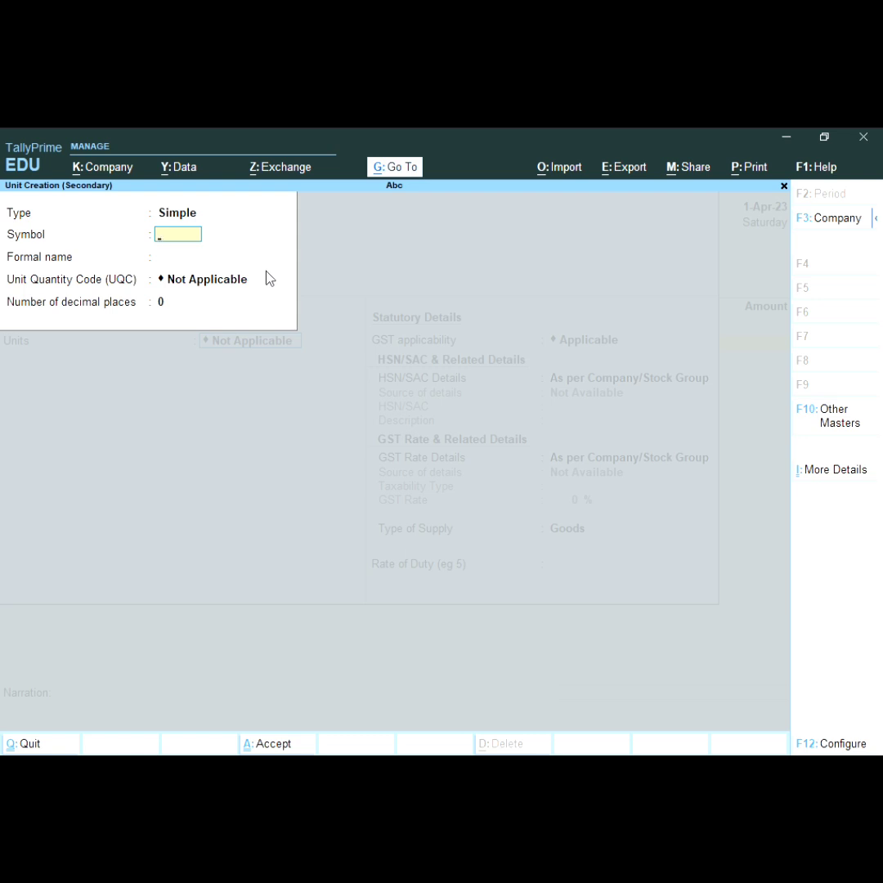
type("pcs")
key("Return")
key("Return")
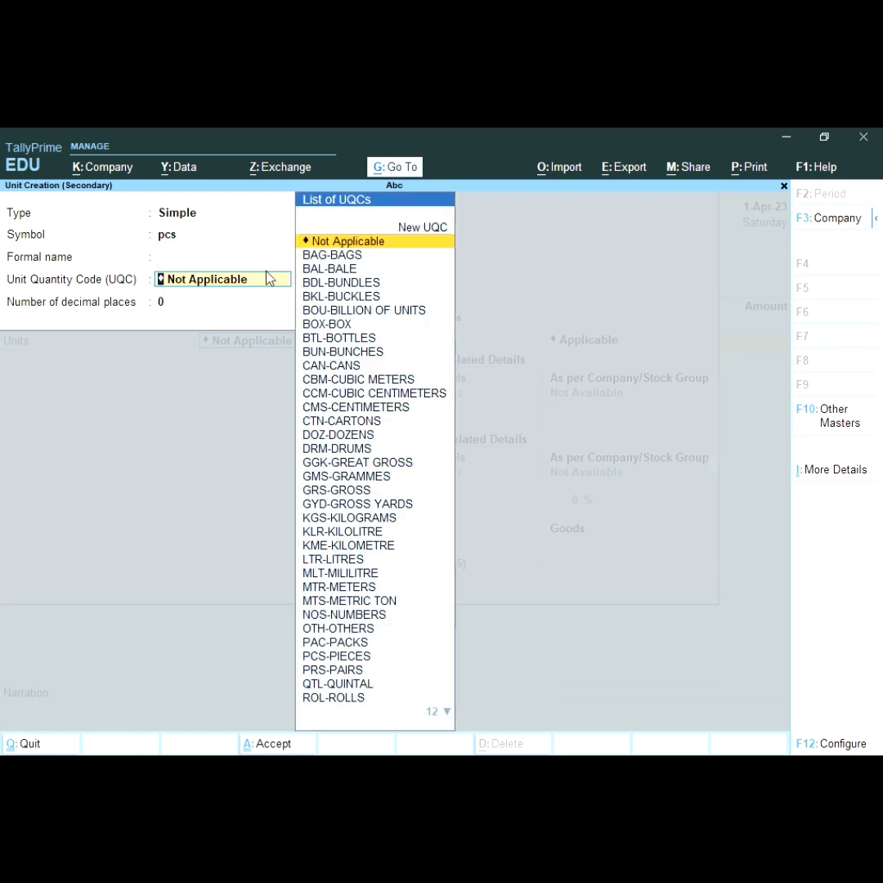
type("pcs")
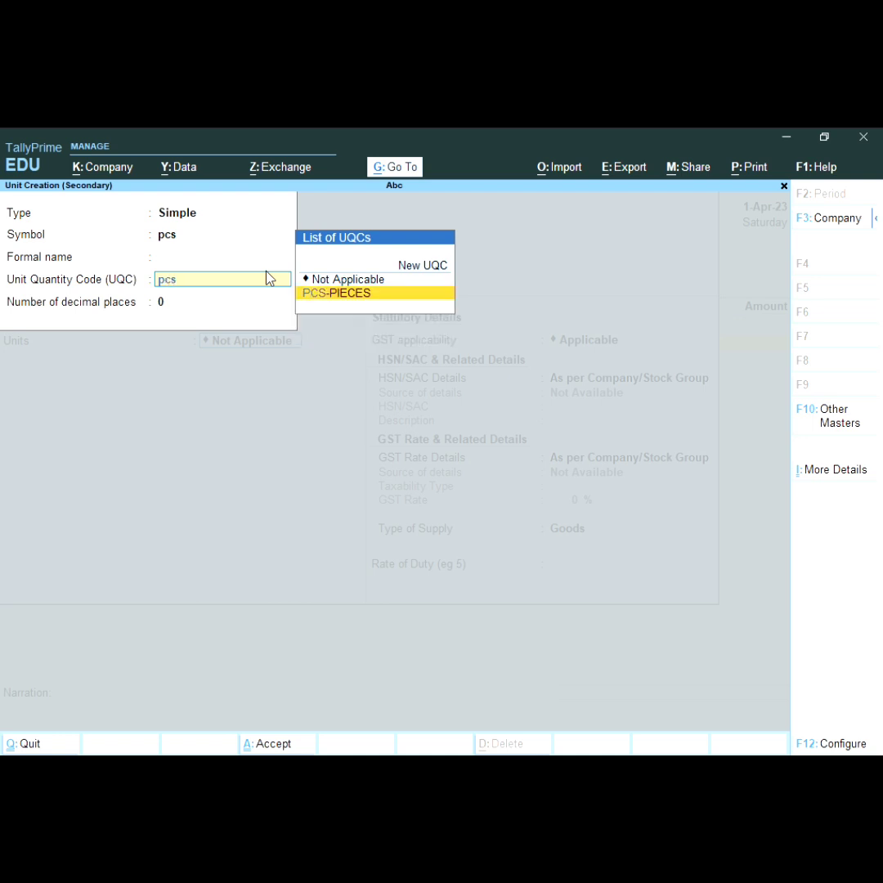
key("Return")
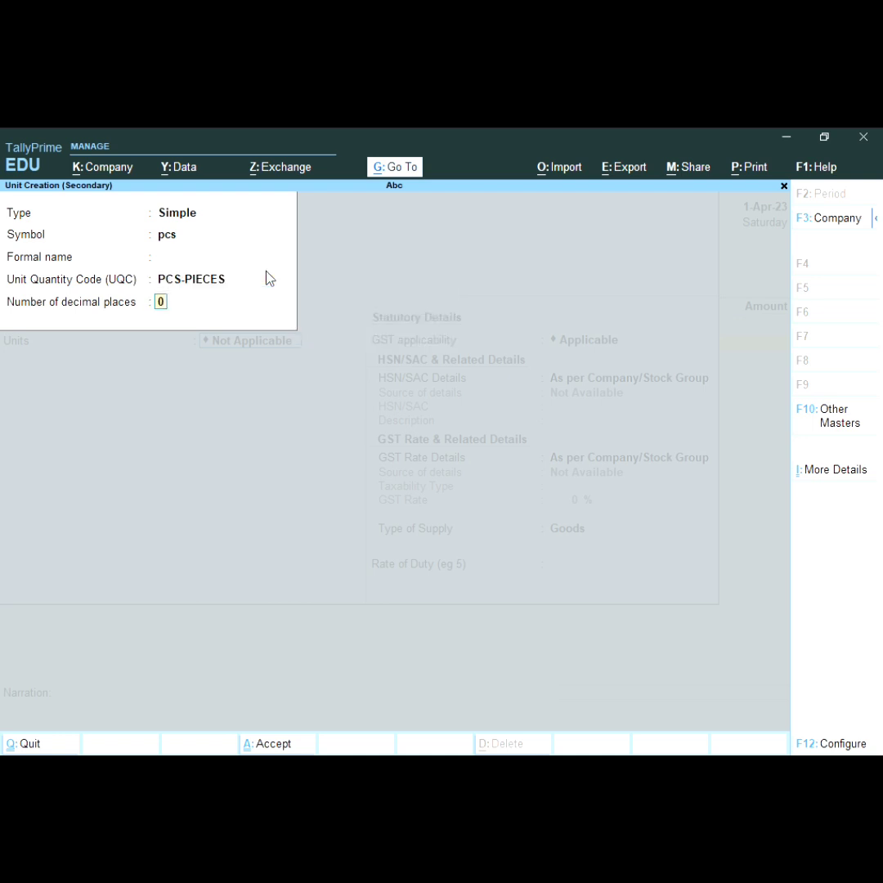
type("1")
key("Return")
key("Return")
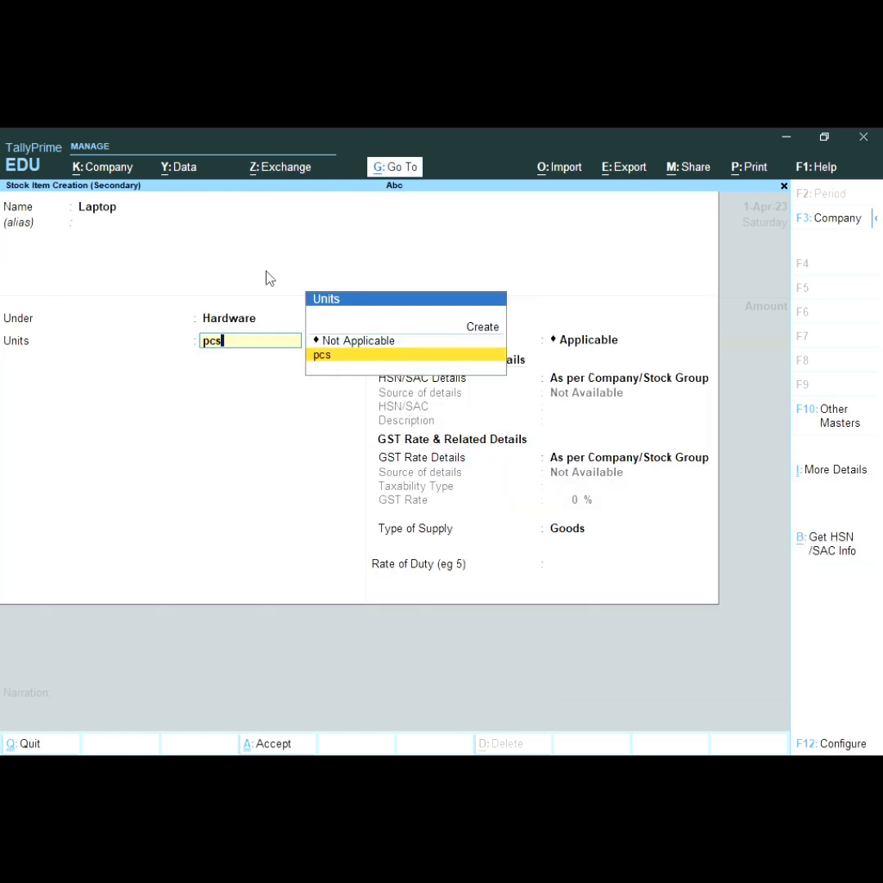
Step: Assign the pcs unit to Laptop, keeping GST Applicable, HSN/SAC and GST rate As per Company/Stock Group, and supply type Goods
key("Return")
key("Return")
key("Return")
key("Return")
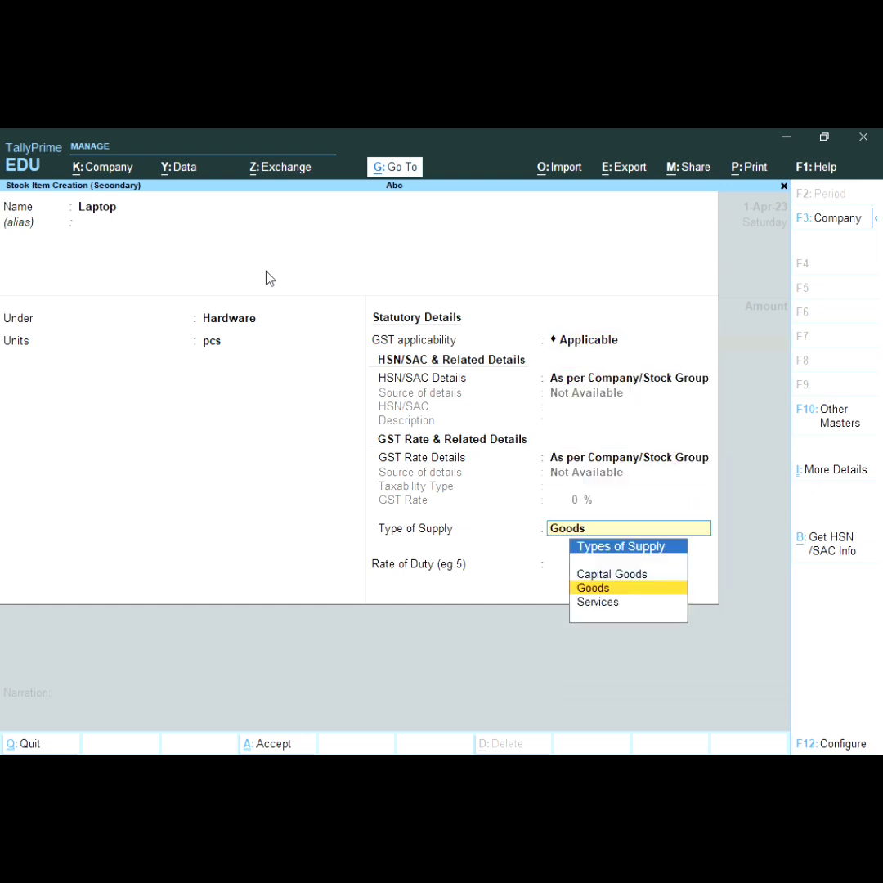
key("Return")
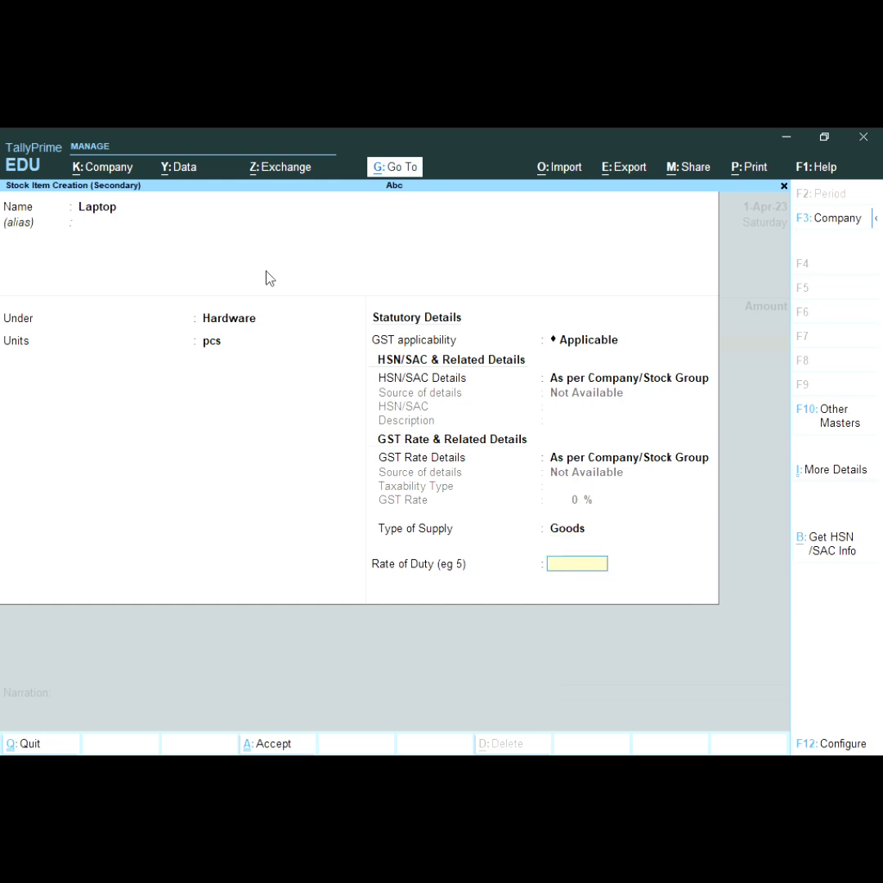
Step: Save the Laptop item with no duty rate and enter its voucher line as 20 pcs at a rate of 15,000 per pcs
key("Return")
key("Return")
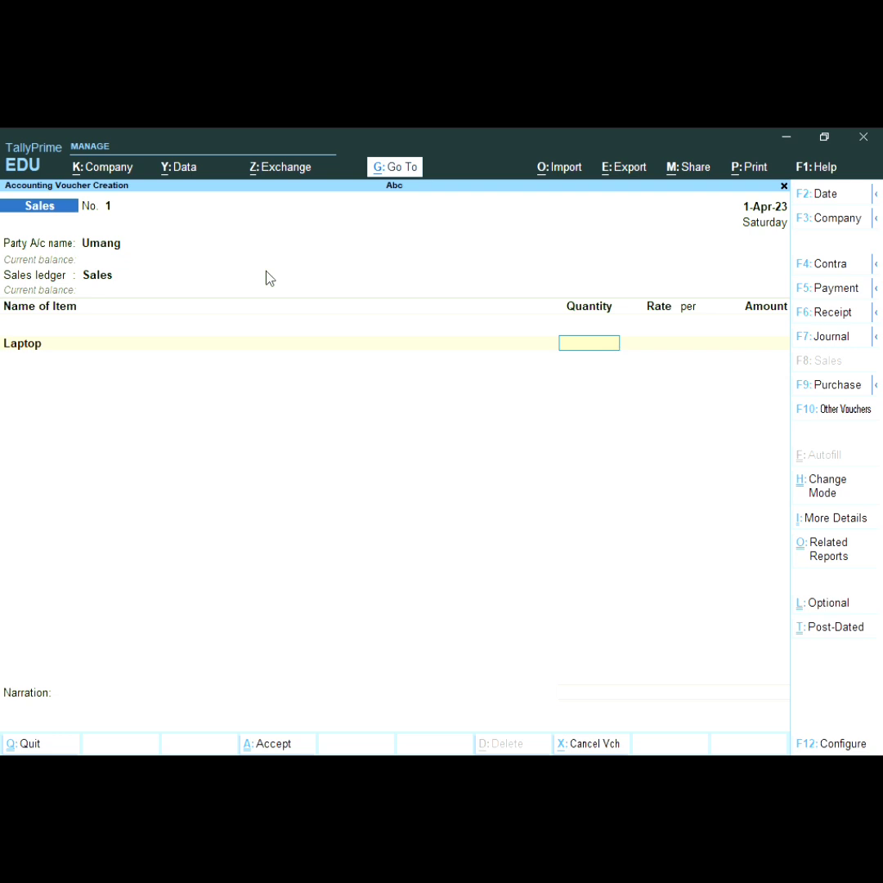
type("20")
key("Return")
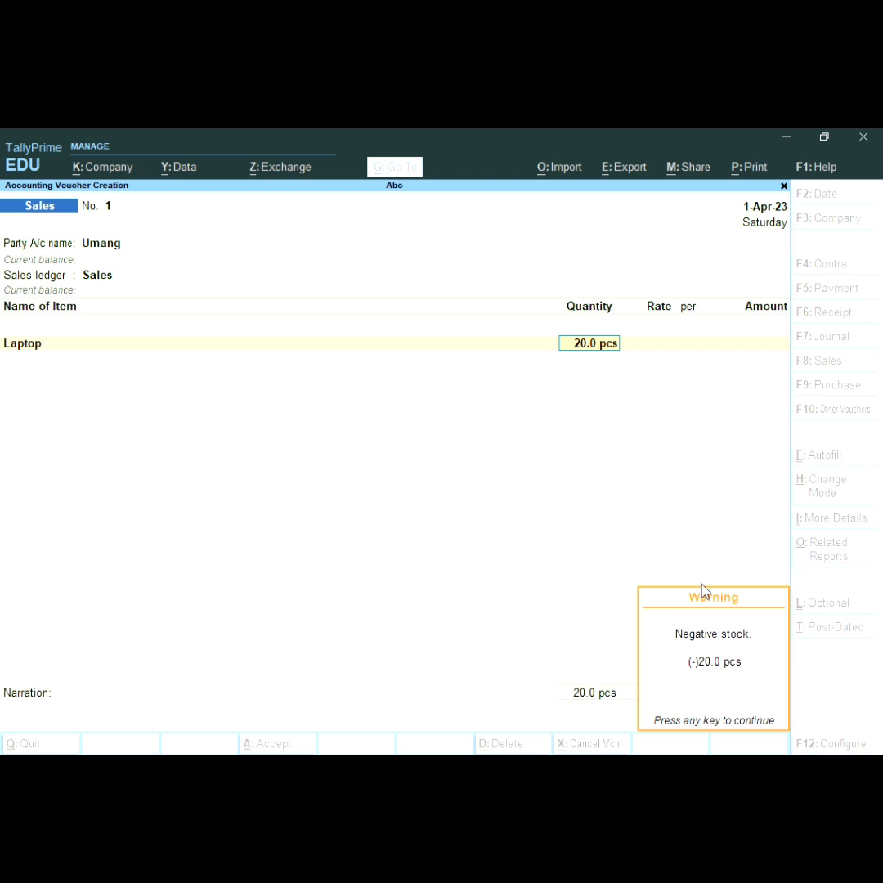
key("Return")
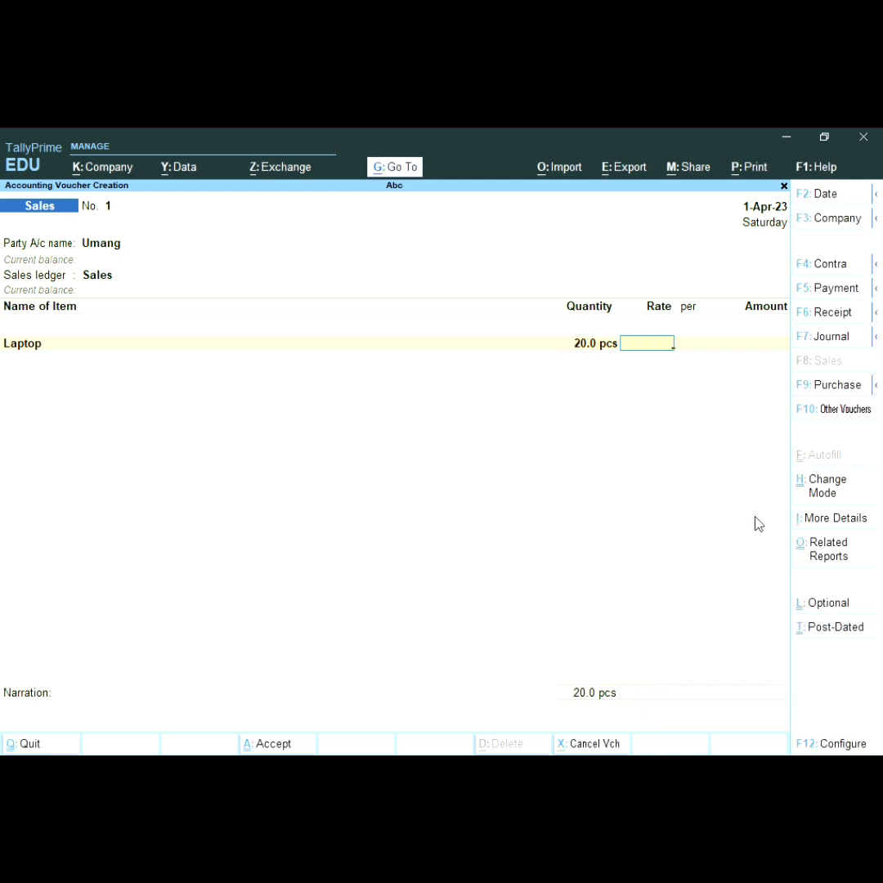
type("15000")
key("Return")
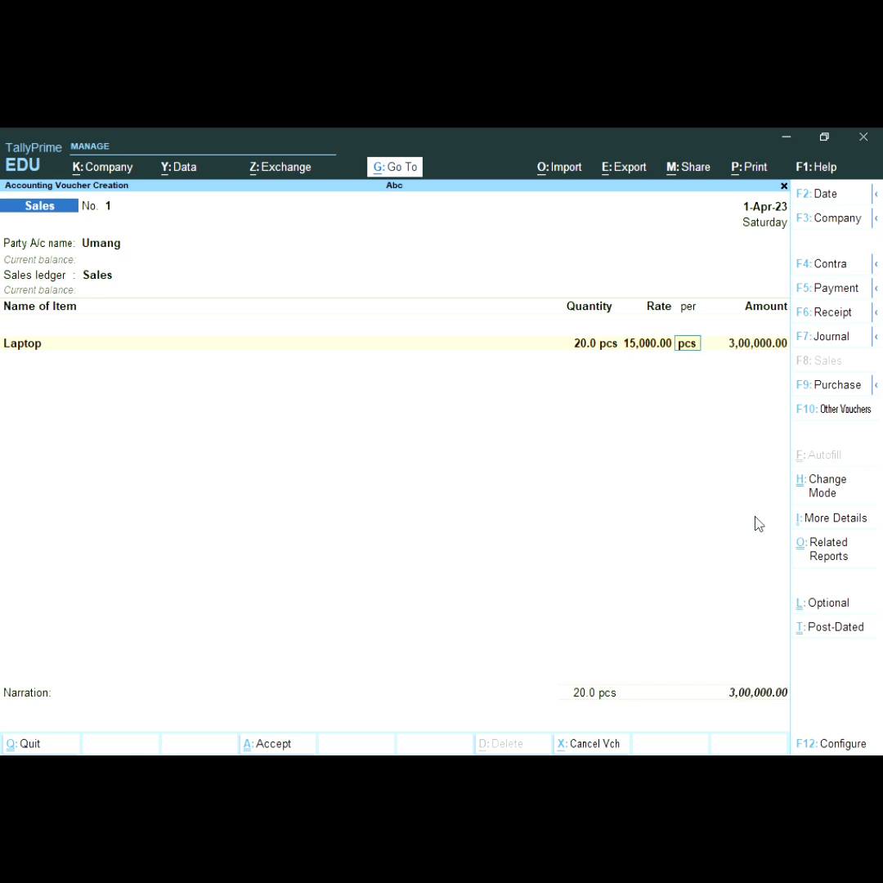
key("Return")
key("Return")
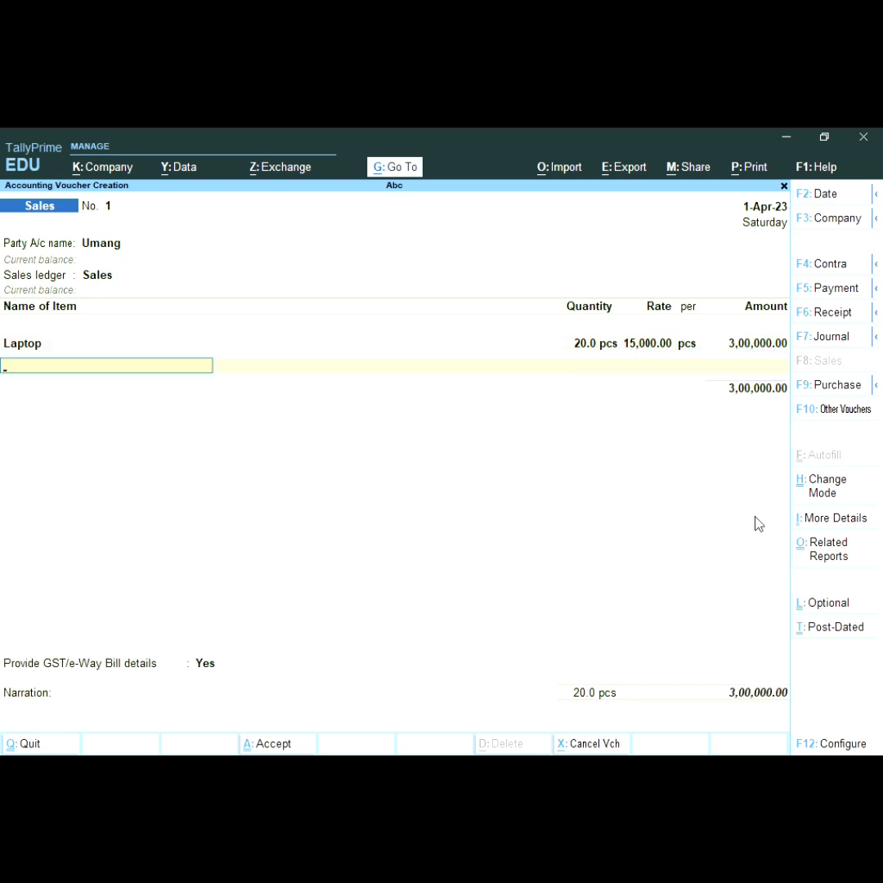
Step: Start a new stock item from the voucher's second item line, named Ssd, under the Hardware group with unit pcs
key("alt+c")
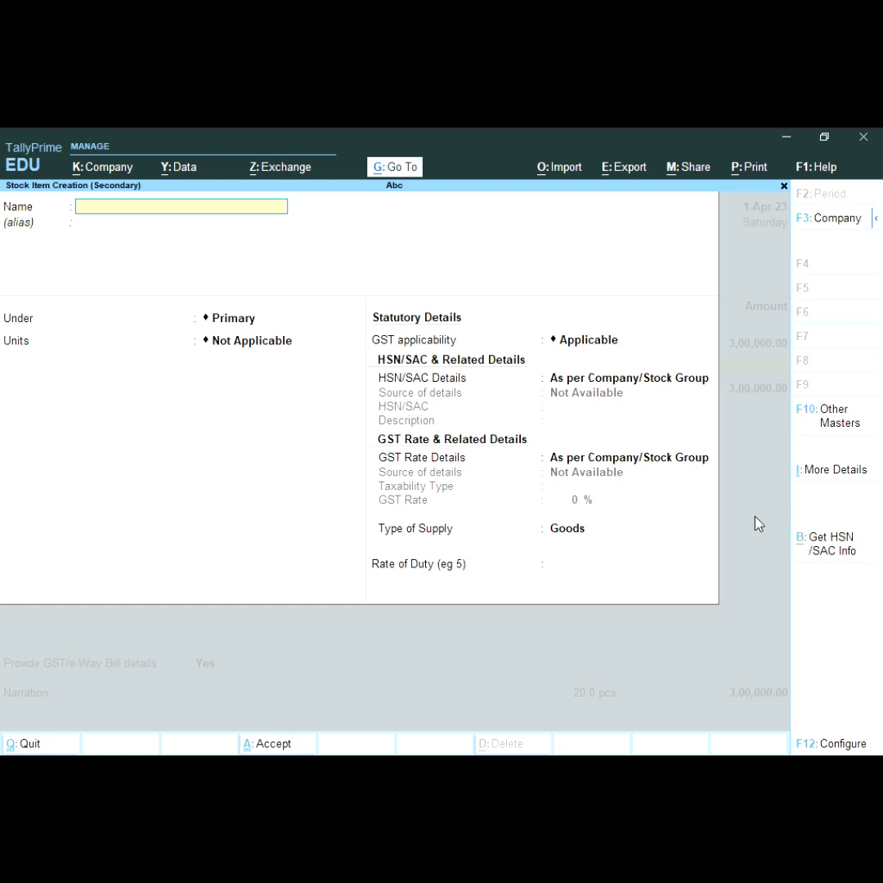
type("Ssd")
key("Return")
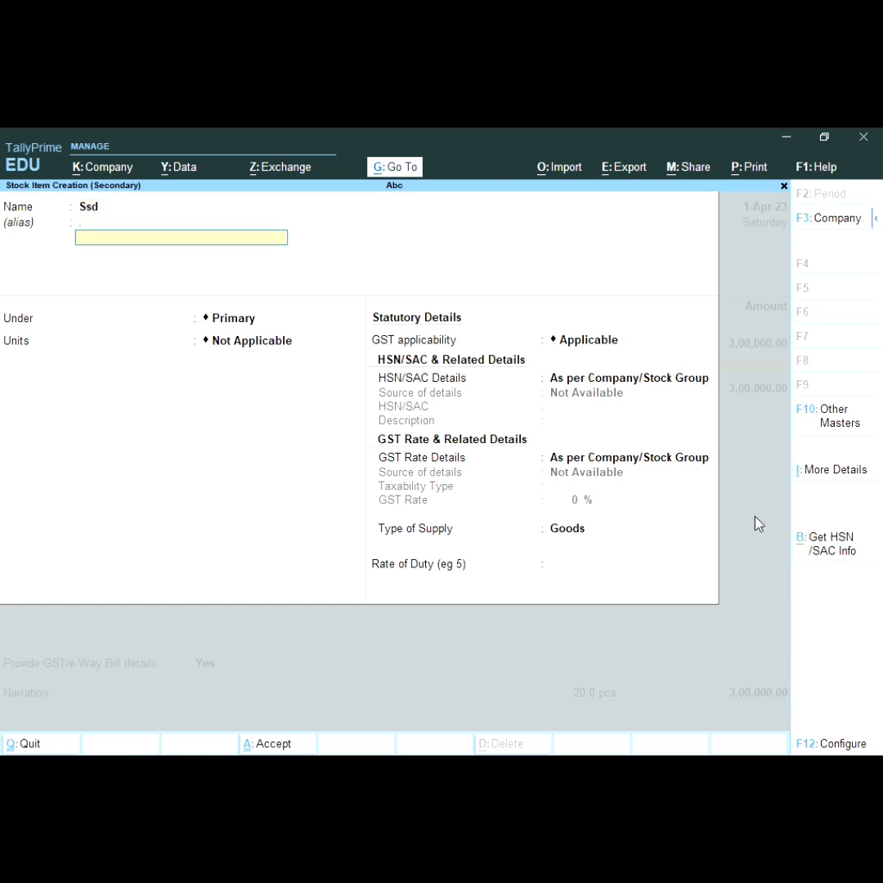
key("Return")
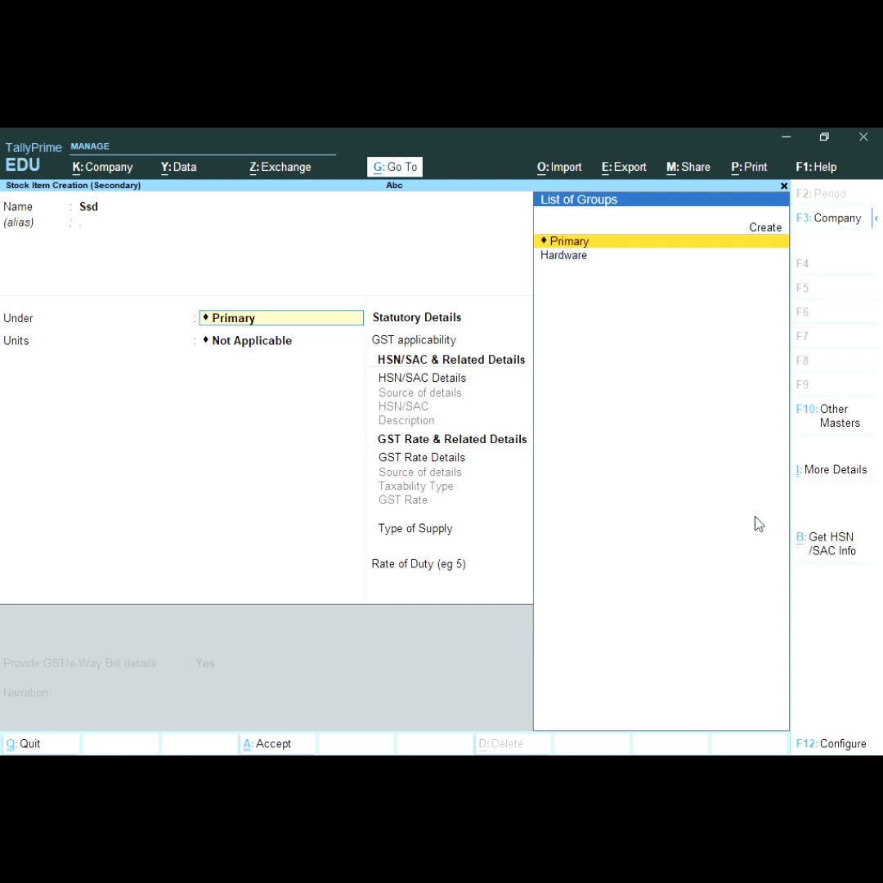
key("Down")
key("Return")
key("Down")
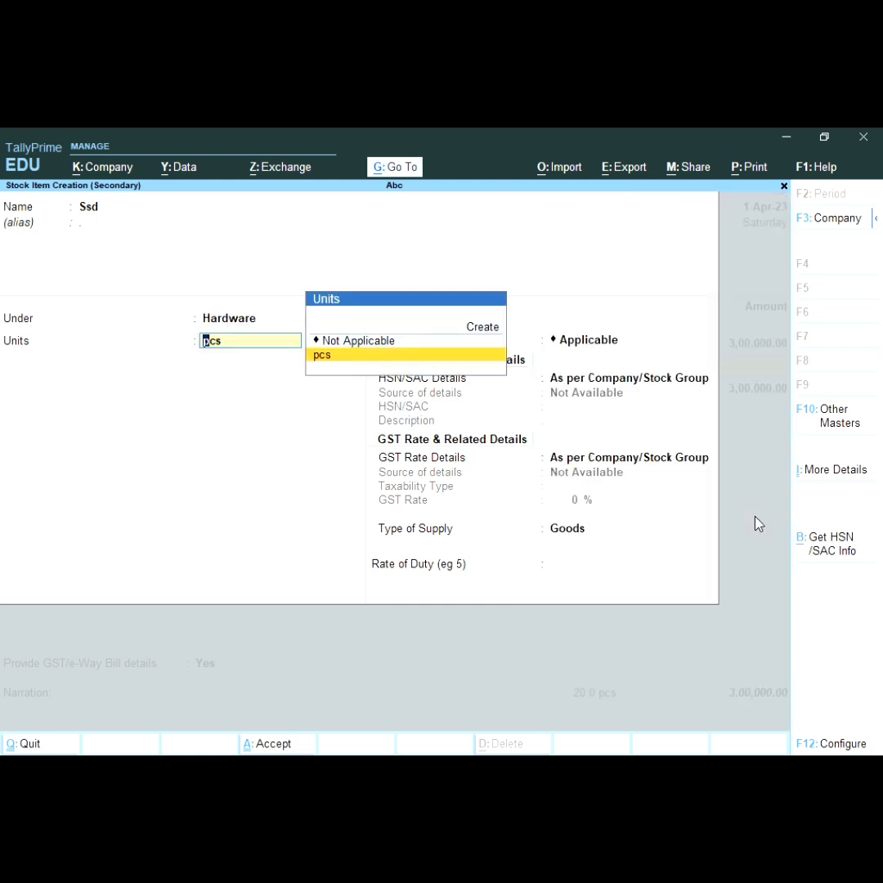
key("Return")
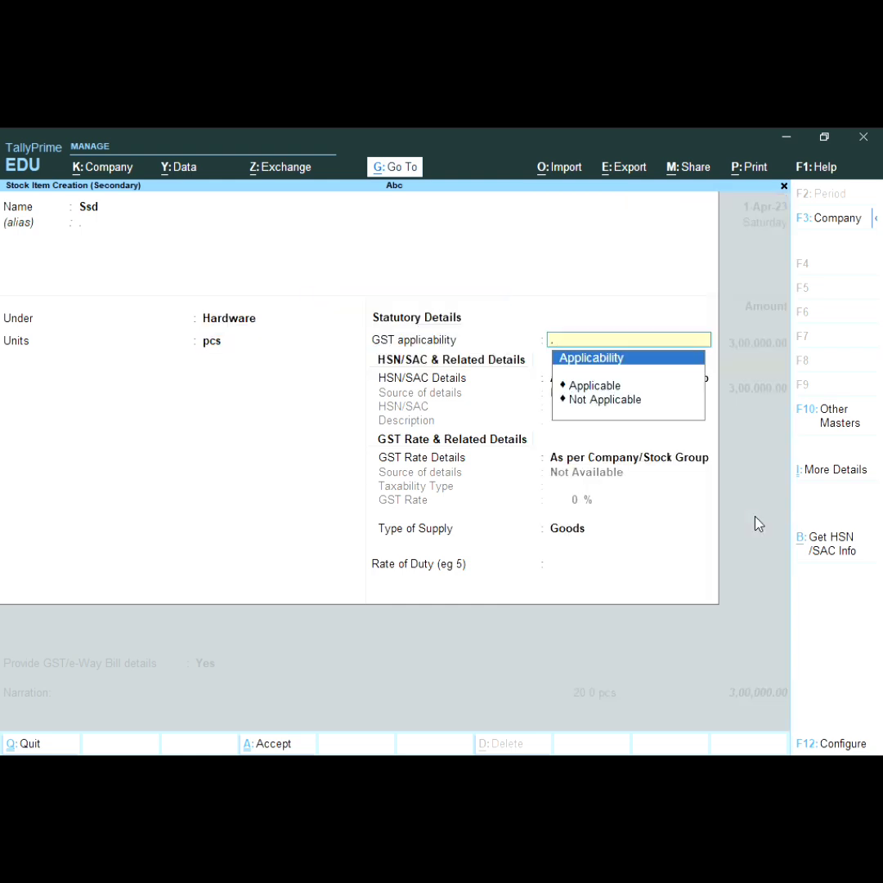
Step: Save Ssd with GST Applicable, HSN/SAC and GST rate As per Company/Stock Group, supply type Goods and duty rate 0
key("Down")
key("BackSpace")
key("Return")
key("Return")
key("Return")
key("Return")
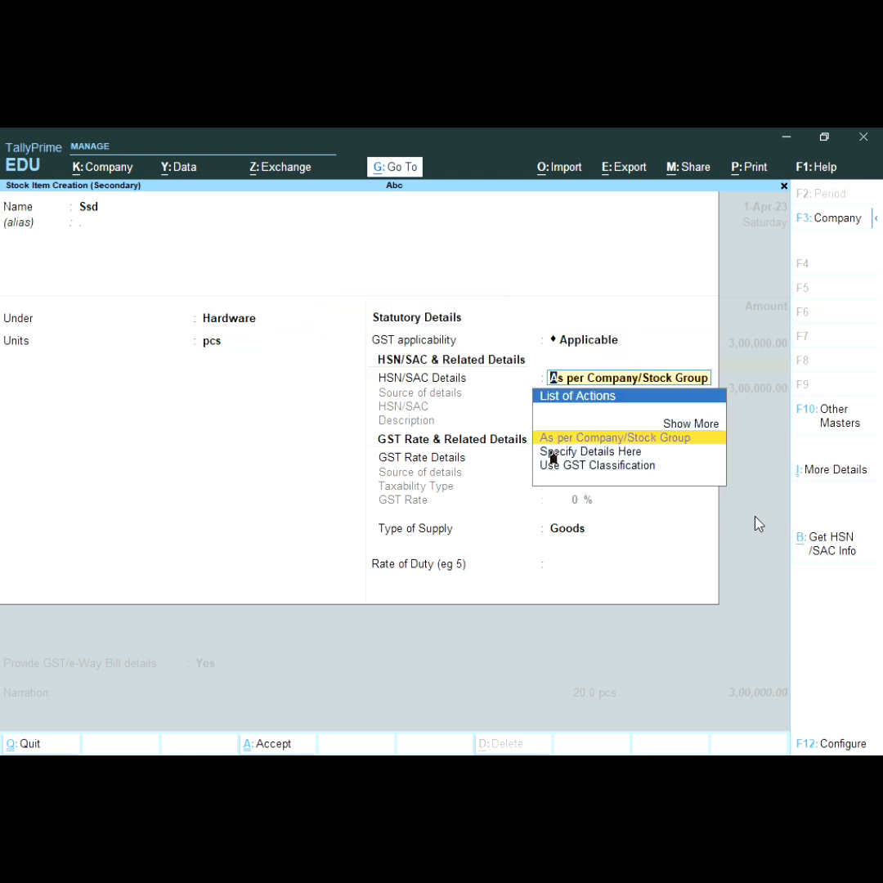
key("Return")
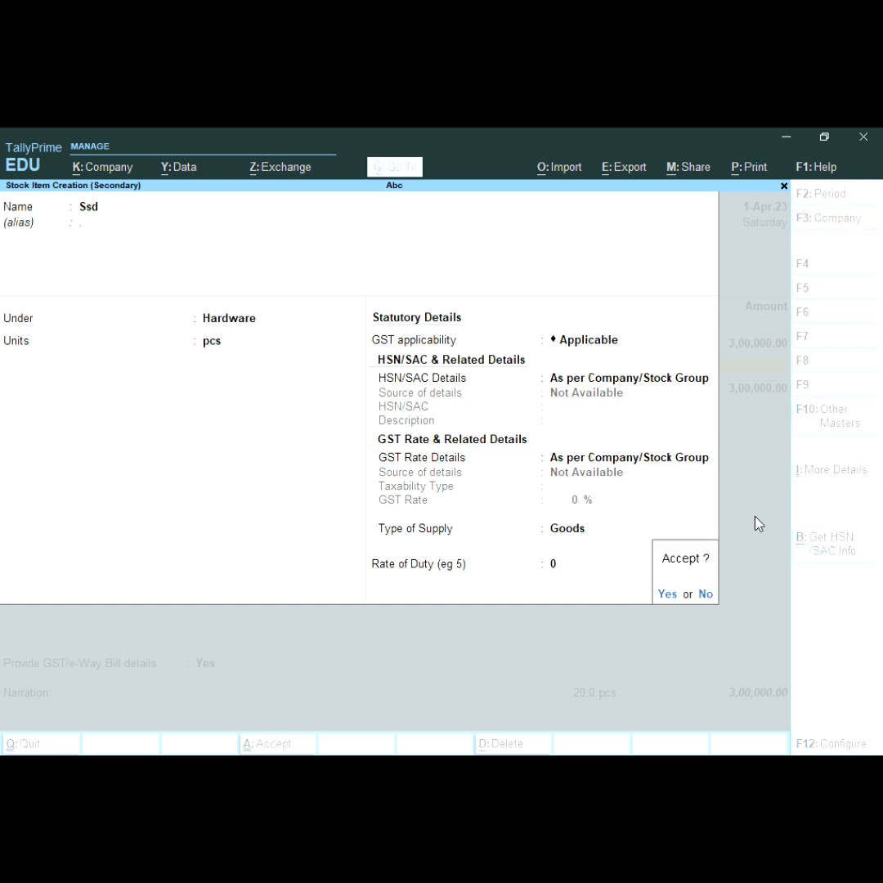
key("Return")
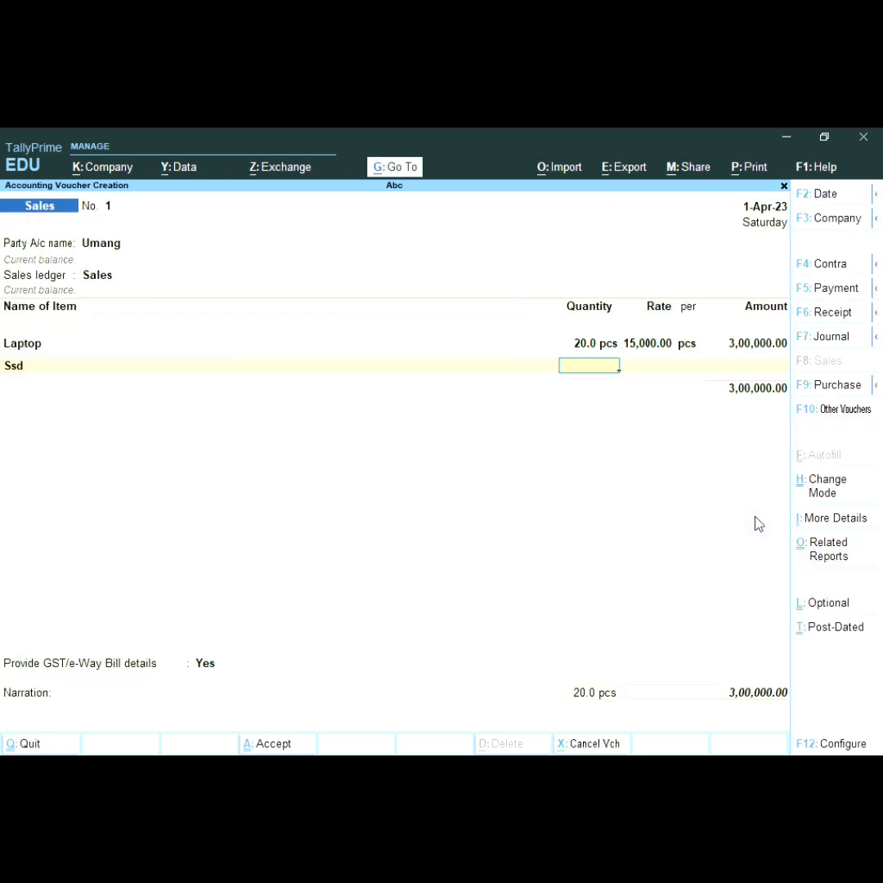
Step: Enter the Ssd voucher line as 20 pcs at a rate of 1,200 per pcs
type("20.")
key("Return")
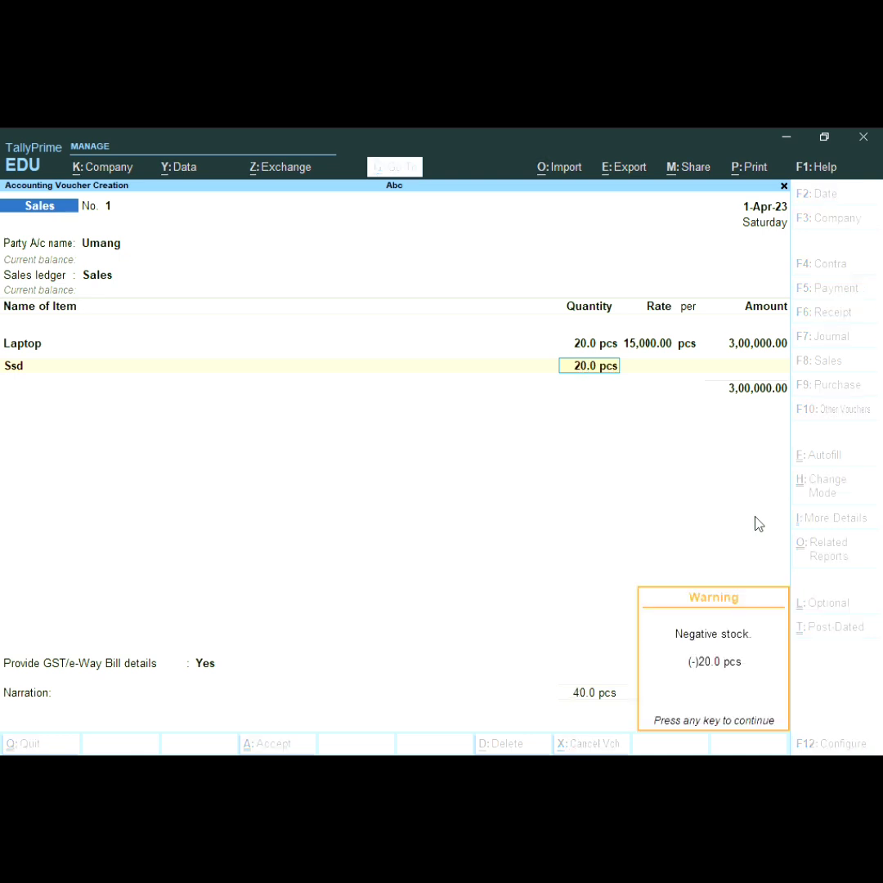
key("Return")
type("122")
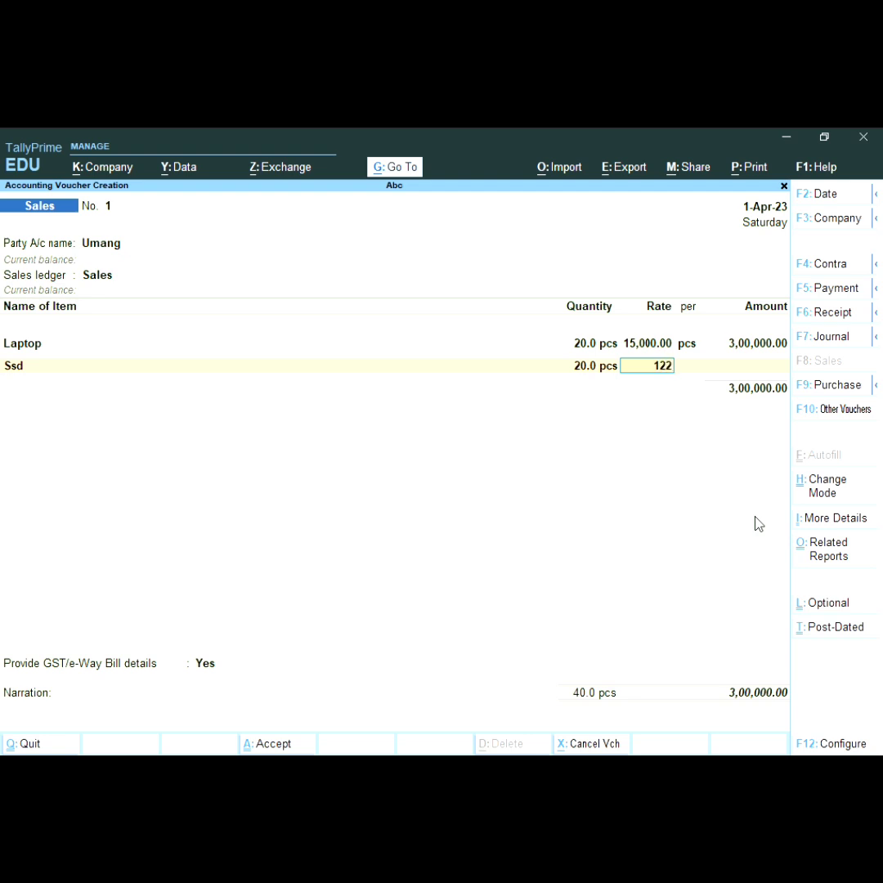
key("BackSpace")
type("00")
key("Return")
key("Return")
key("Return")
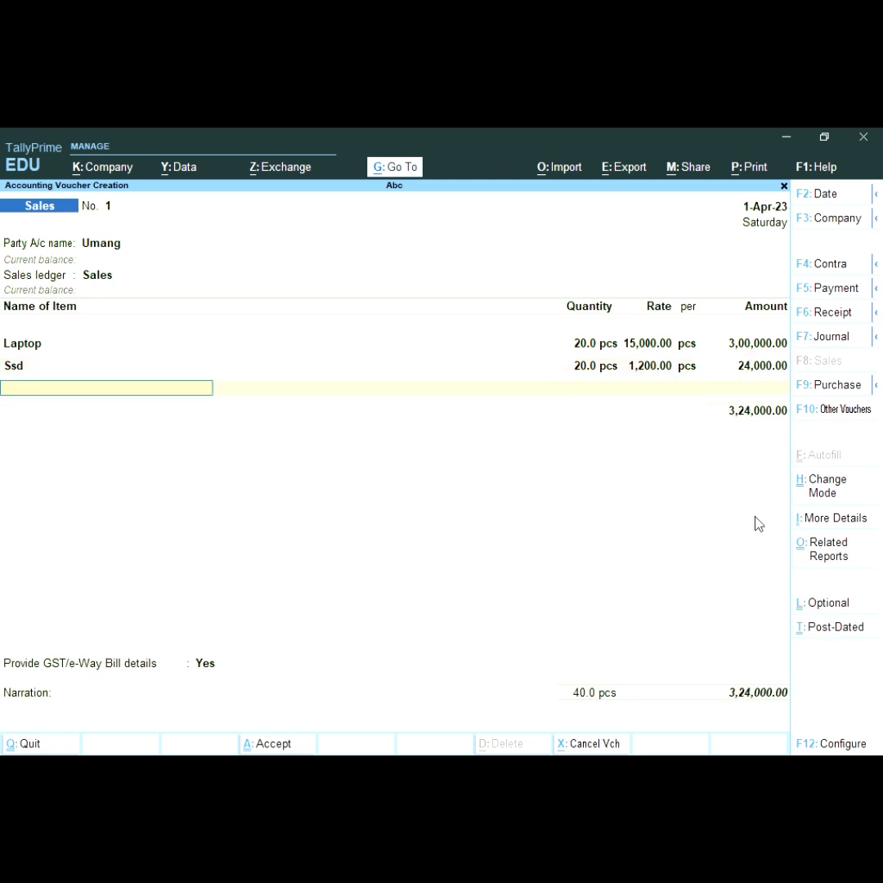
Step: Create a stock item named Ram under Hardware with unit pcs, no alias and the default GST details from the third item line
key("alt+c")
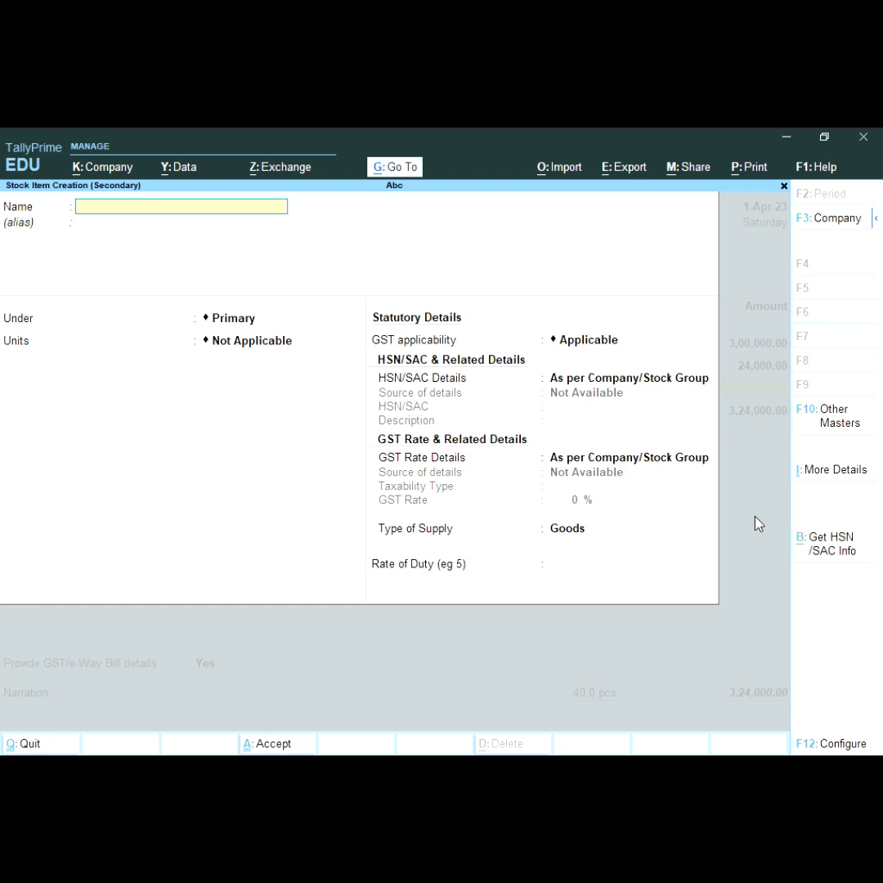
type("Ram")
key("Return")
key("Return")
key("Down")
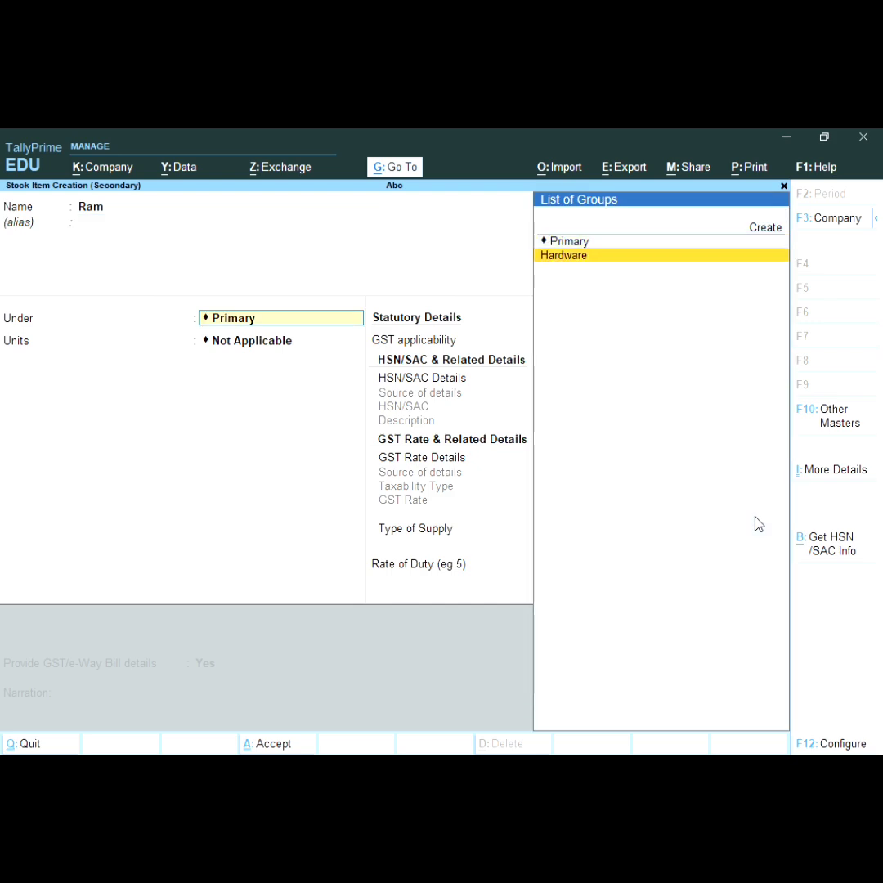
key("Return")
key("Return")
key("Return")
key("Return")
key("Return")
key("Return")
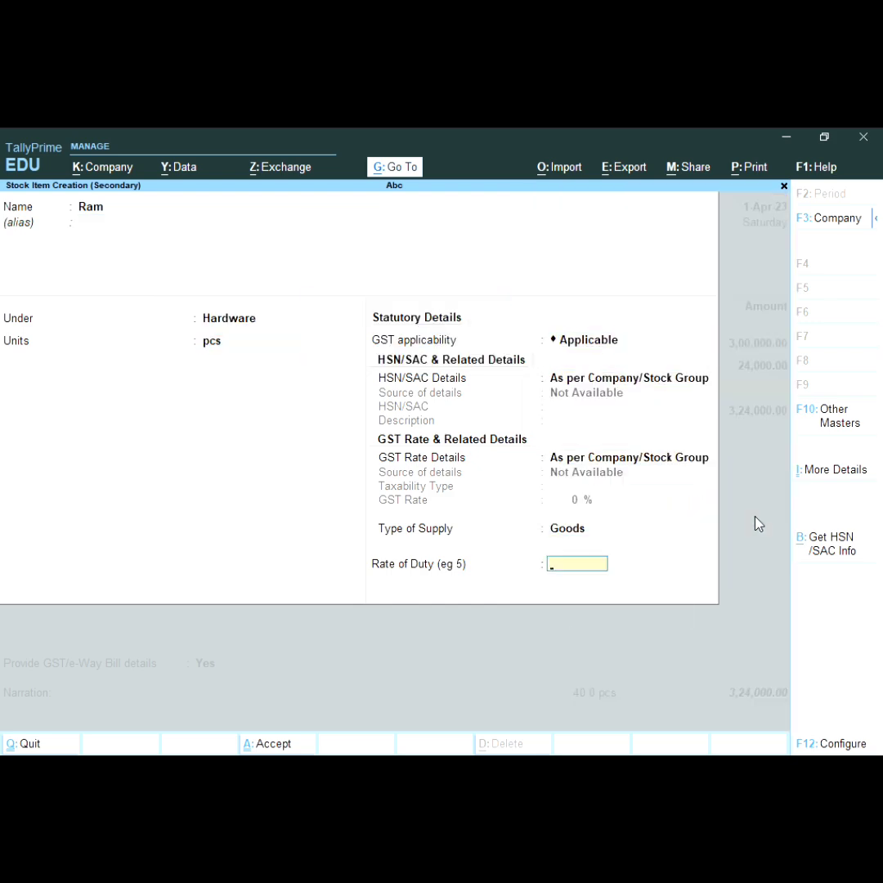
key("Return")
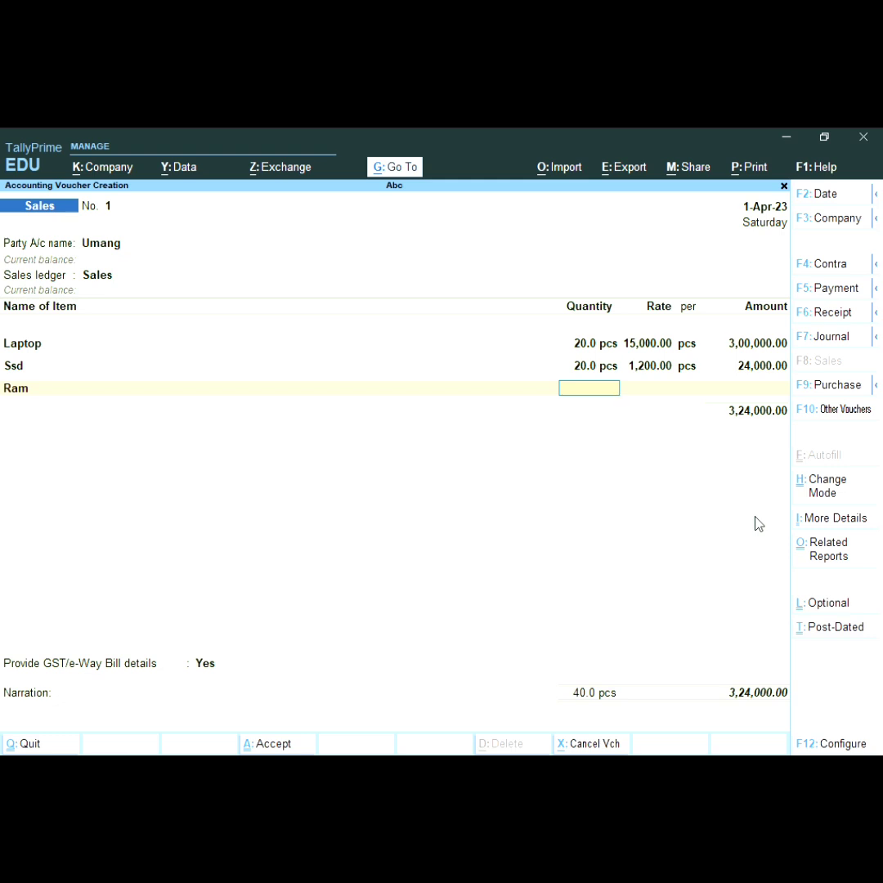
Step: Enter the Ram voucher line as 40 pcs at a rate of 900 per pcs and end the item list
type("40")
key("Return")
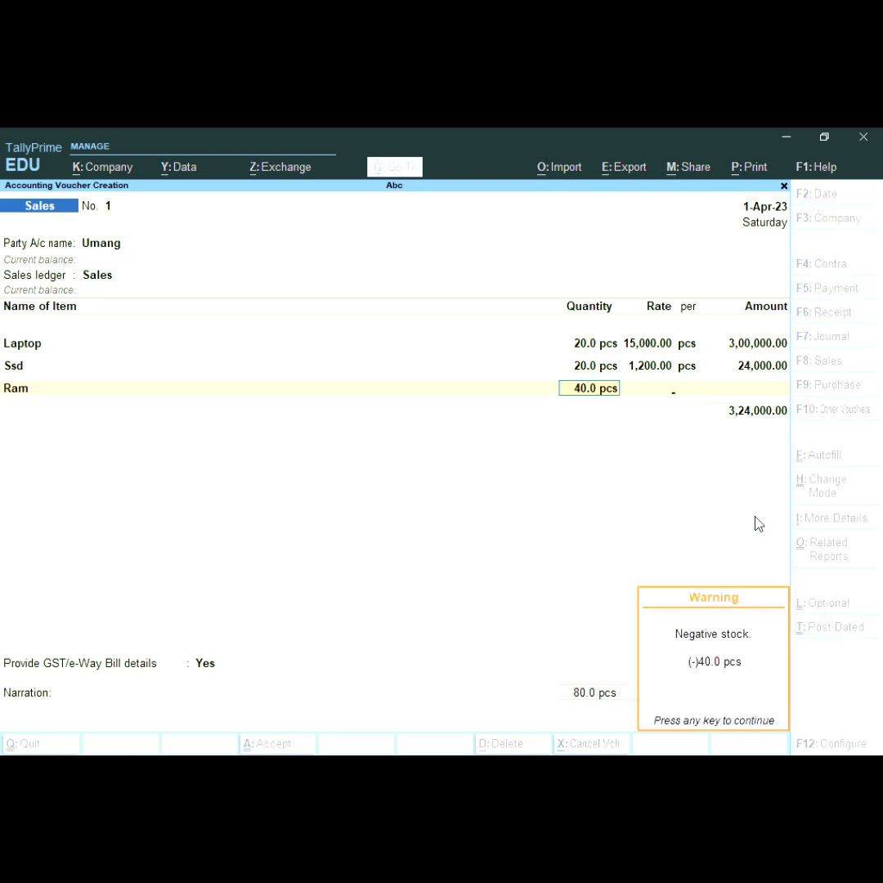
key("Return")
type("90")
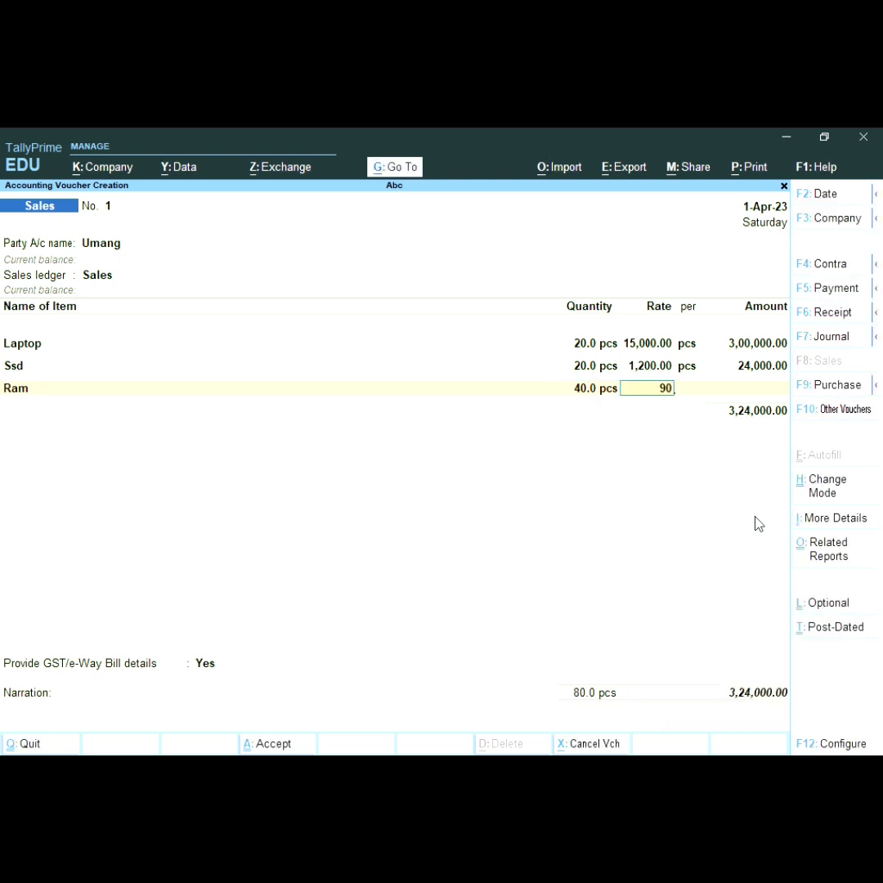
type("0")
key("Return")
key("Return")
key("Return")
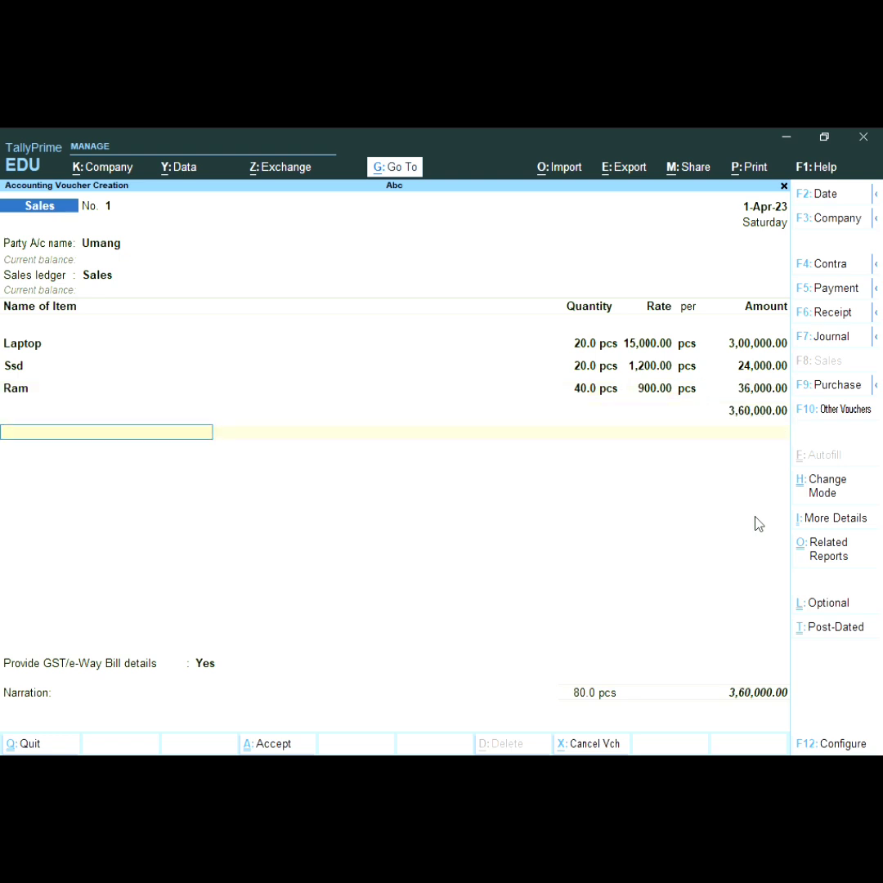
Step: Start a new ledger named Gst from the voucher's additional ledger line and place it under Duties & Taxes
key("alt+c")
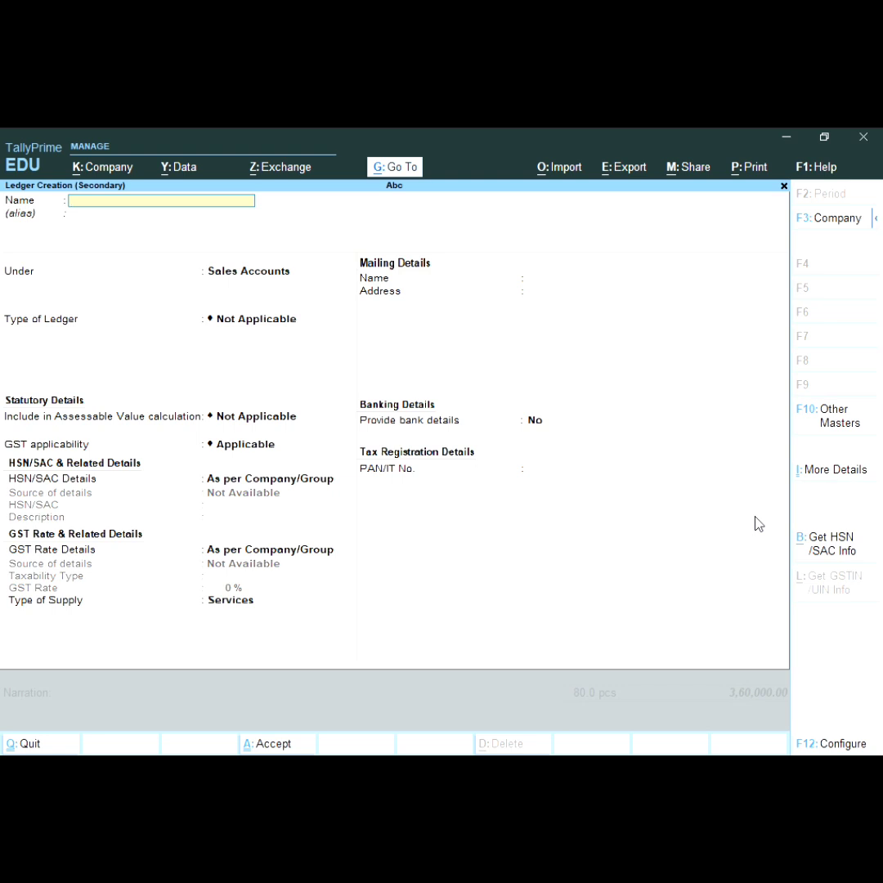
type("Gst")
key("Return")
key("Return")
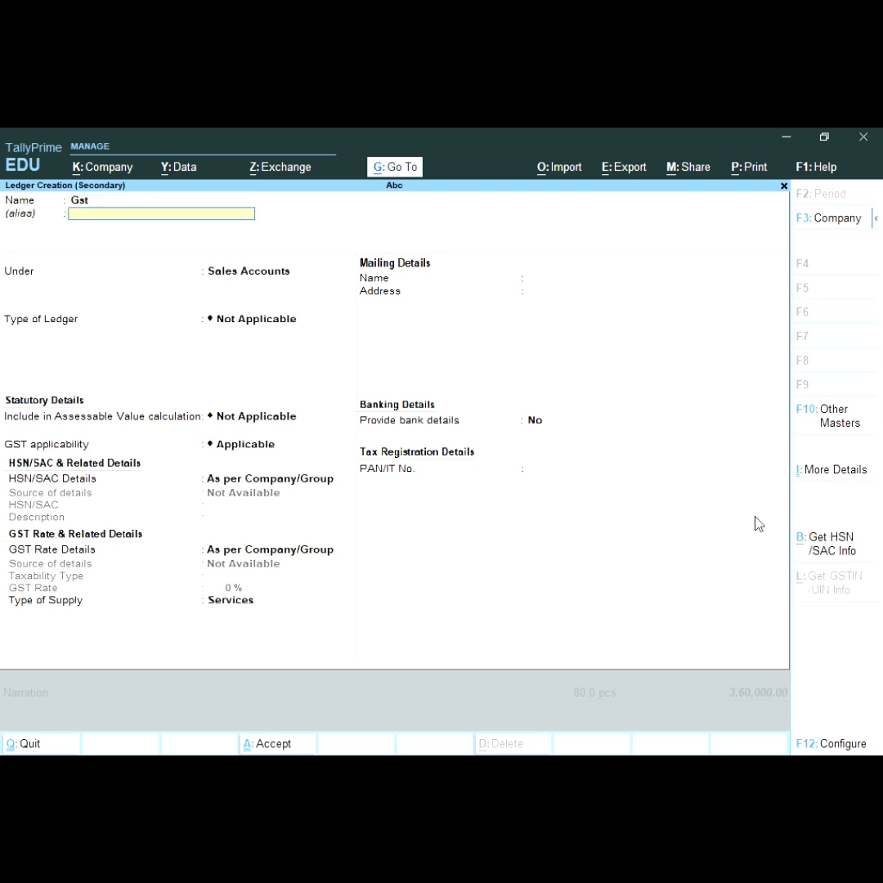
type("D")
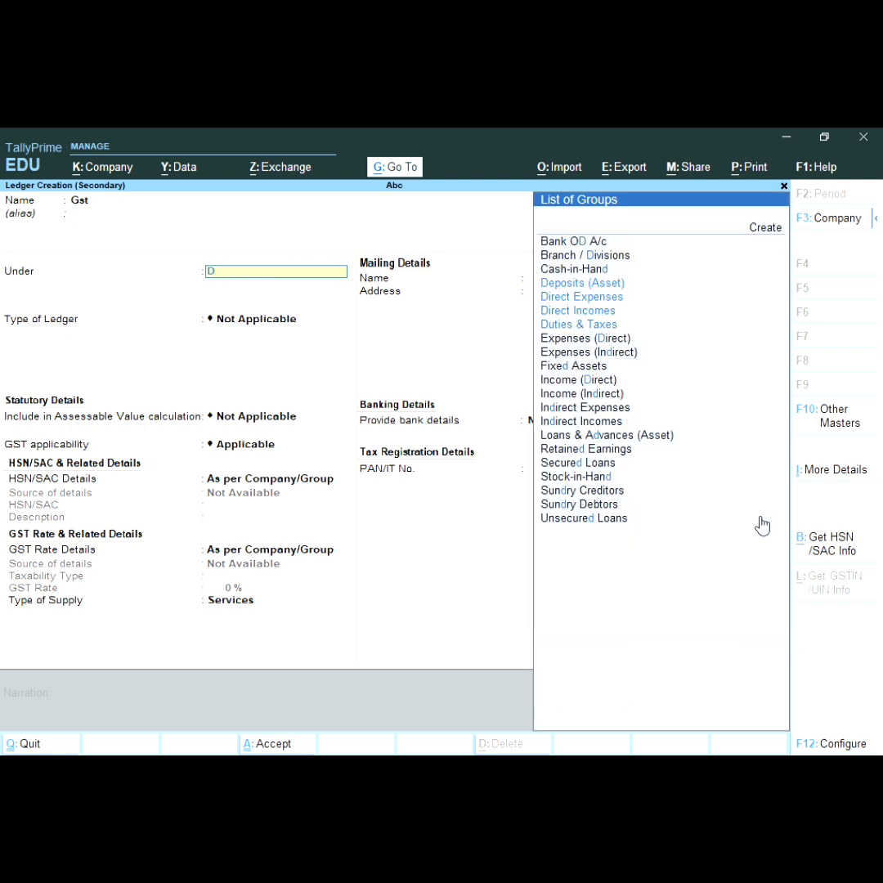
key("Down")
key("Down")
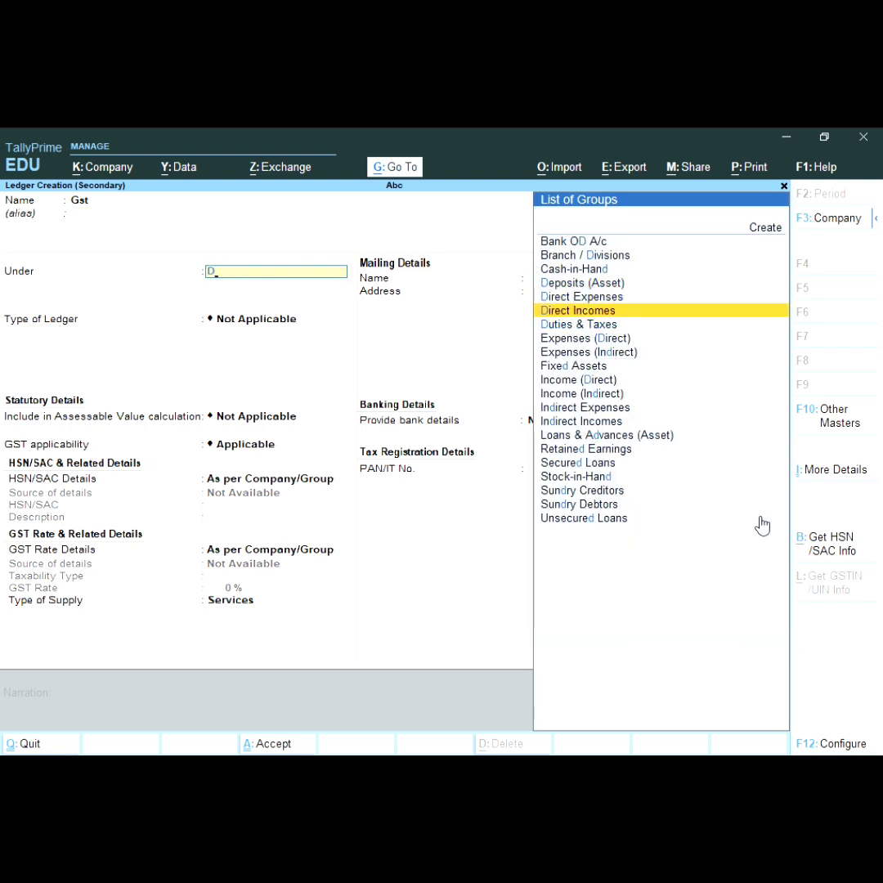
key("Up")
key("Down")
key("Down")
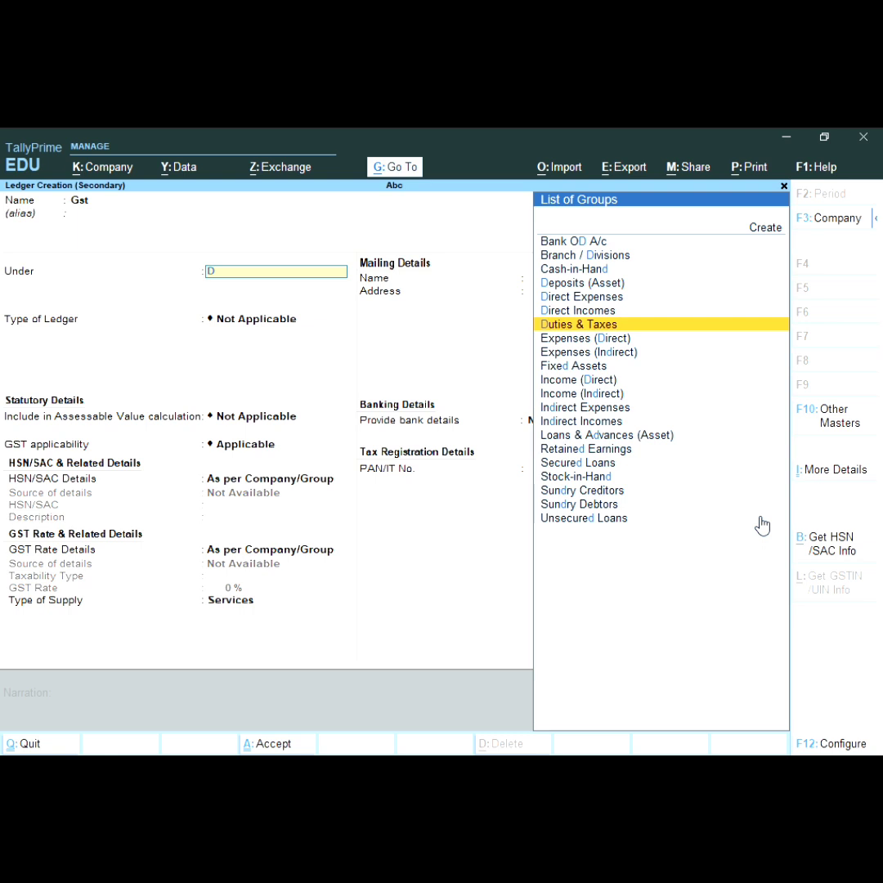
key("Return")
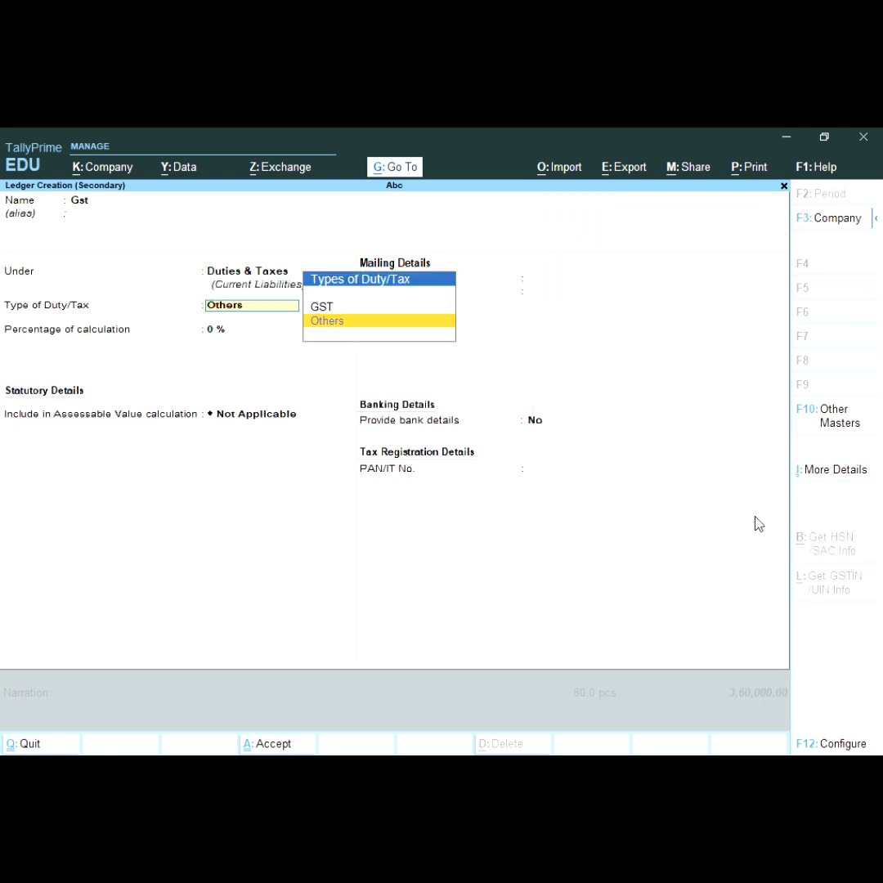
Step: Save the Gst ledger with duty type Others, 0 % calculation, assessable value Not Applicable and no bank details
key("Return")
key("Return")
key("Return")
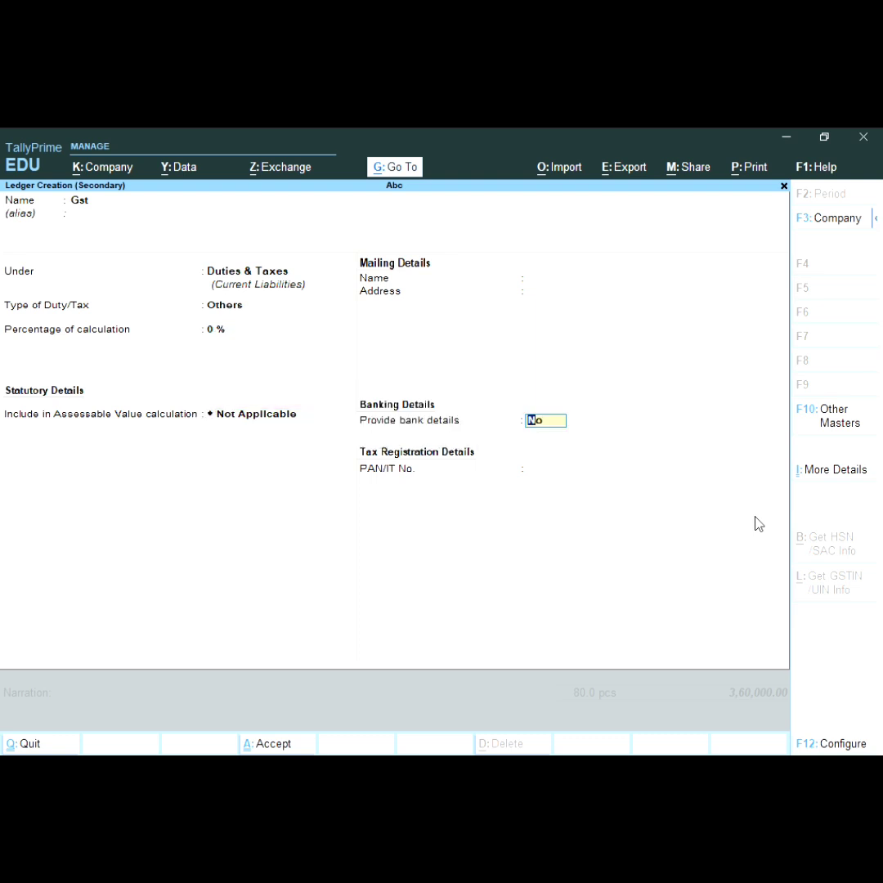
key("Return")
key("Return")
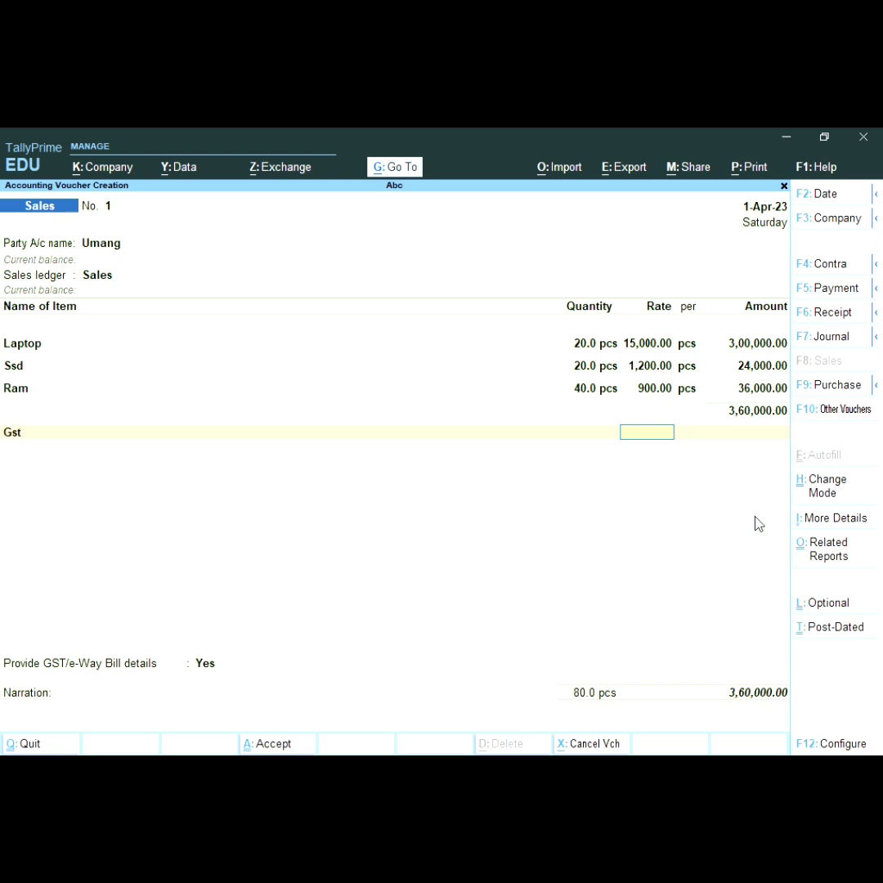
Step: Set the Gst line's rate in the voucher to 18 %
type("21")
key("BackSpace")
key("BackSpace")
type("18")
key("Return")
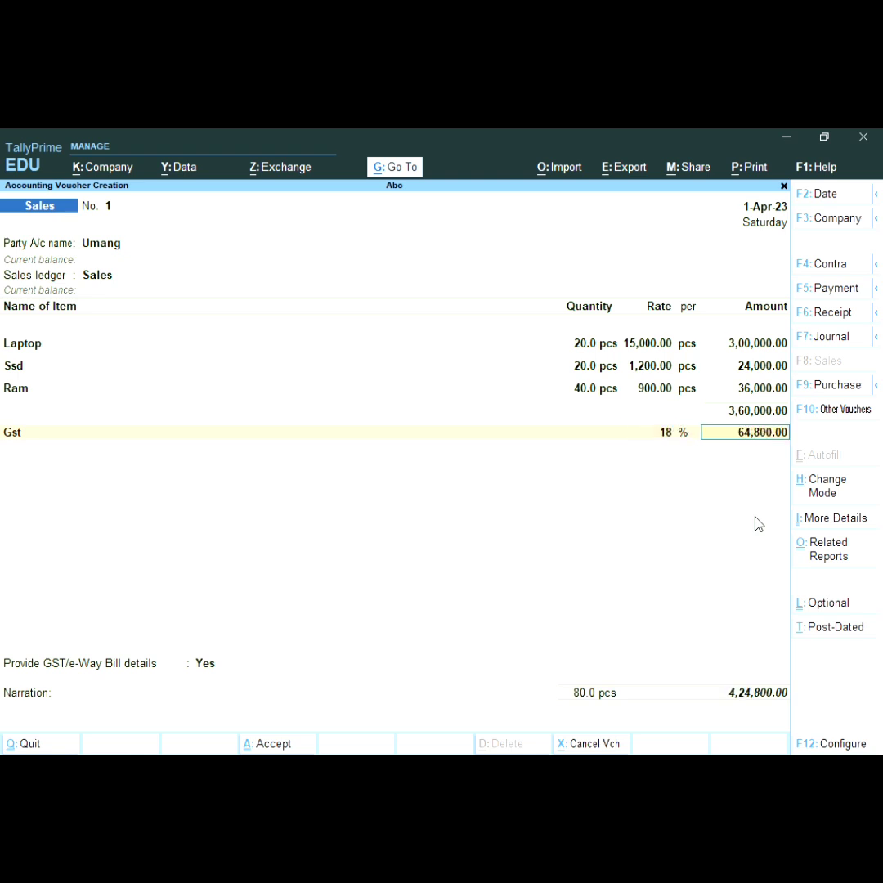
Step: Set the Gst line's rate to 10 % and accept the calculated amount
key("BackSpace")
type("10")
key("Return")
key("Return")
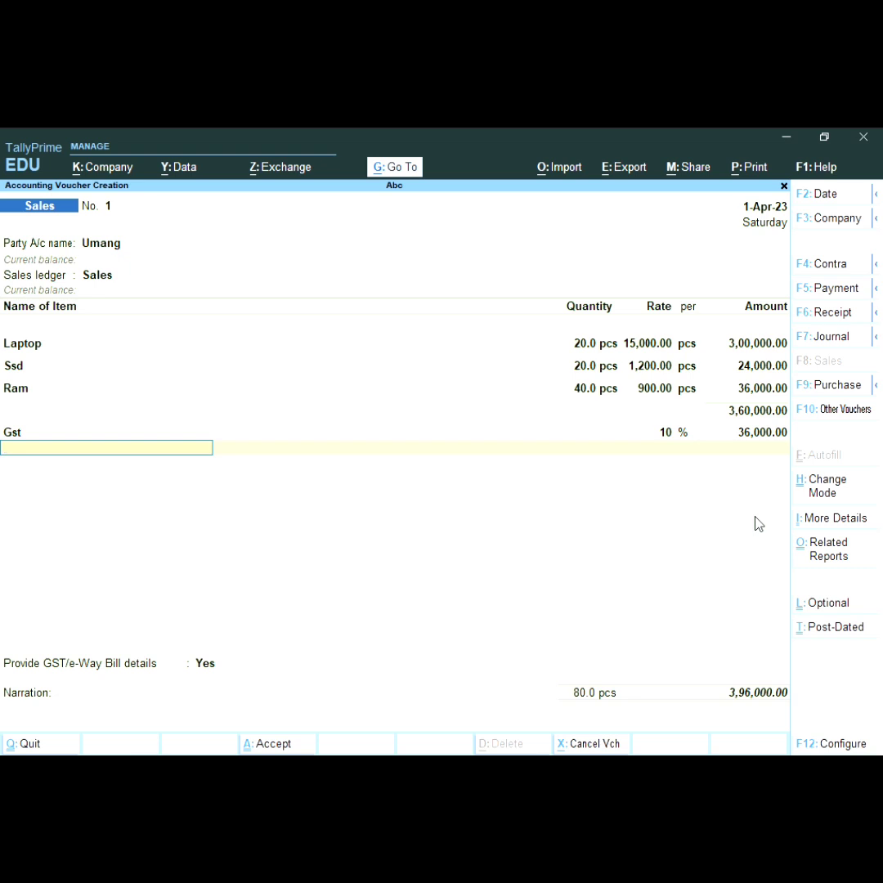
Step: Provide the voucher's GST/e-Way Bill details with blank bill and place fields, transporter None and mode Not Applicable, and accept them
key("Return")
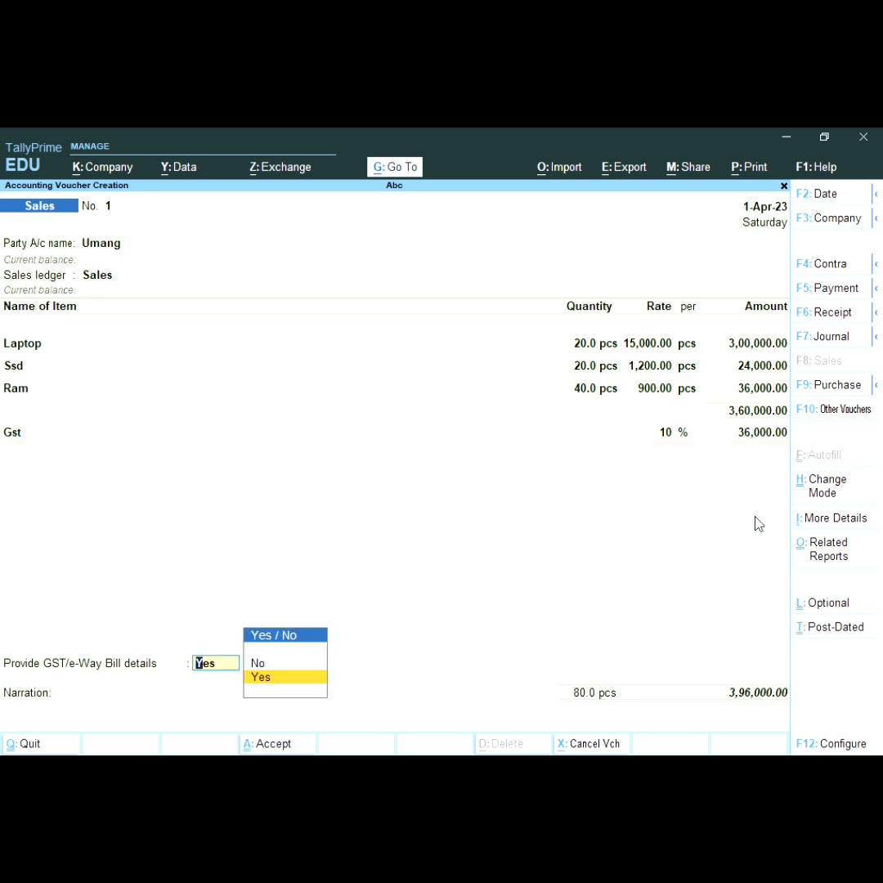
key("Return")
key("Return")
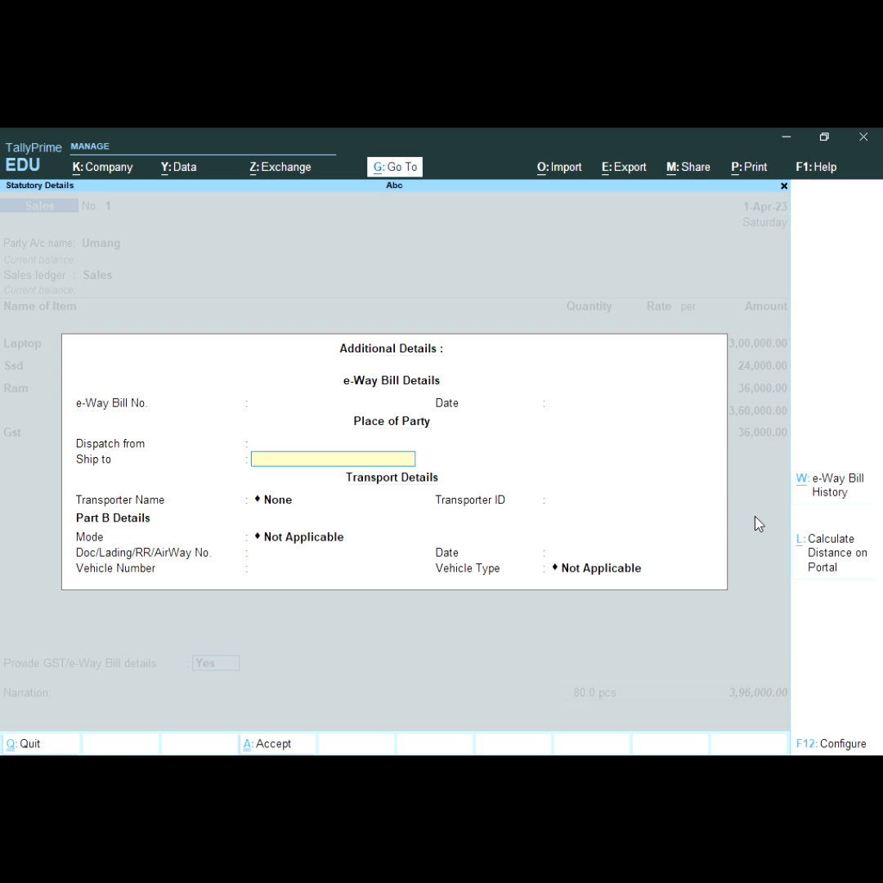
key("Return")
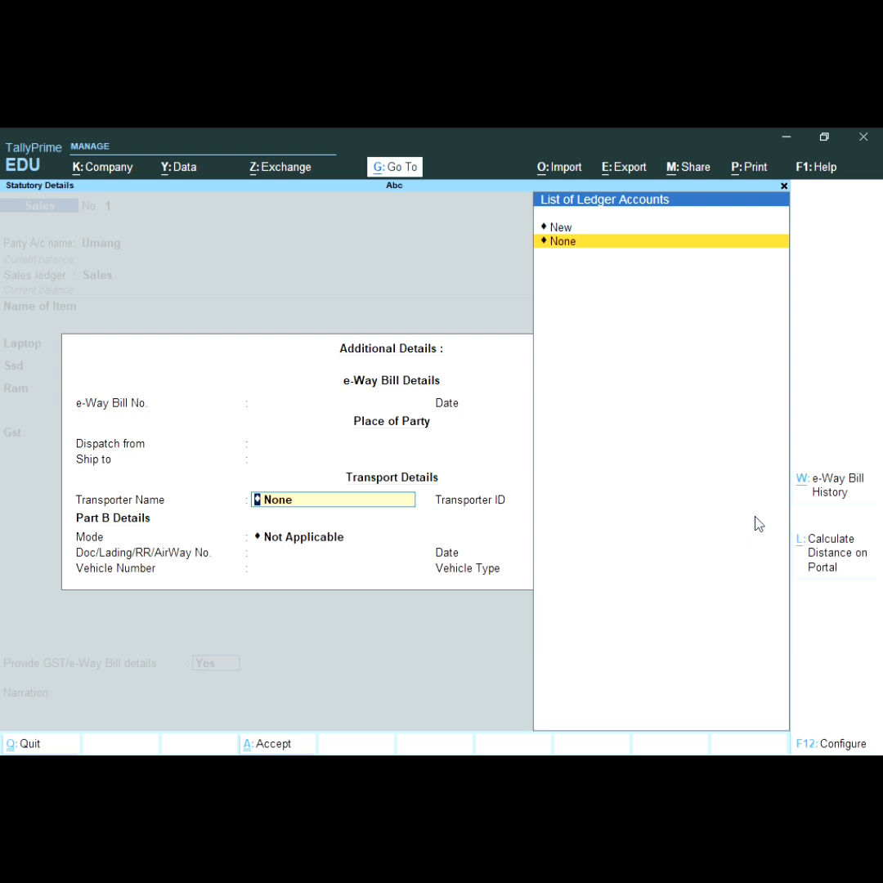
key("Return")
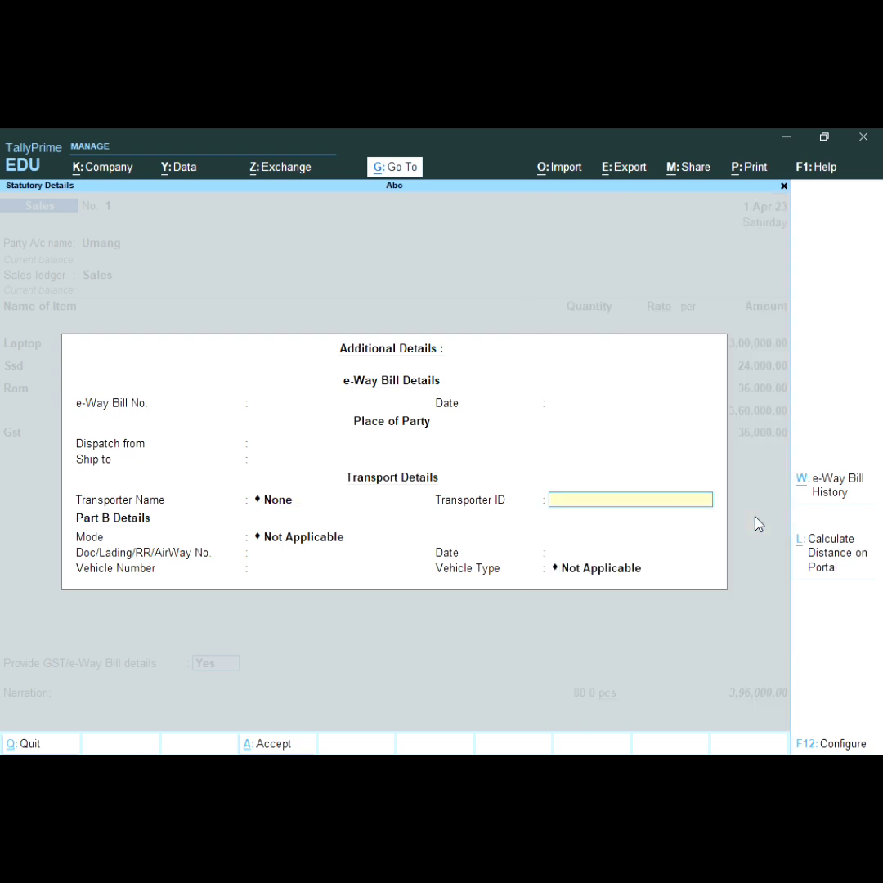
key("Return")
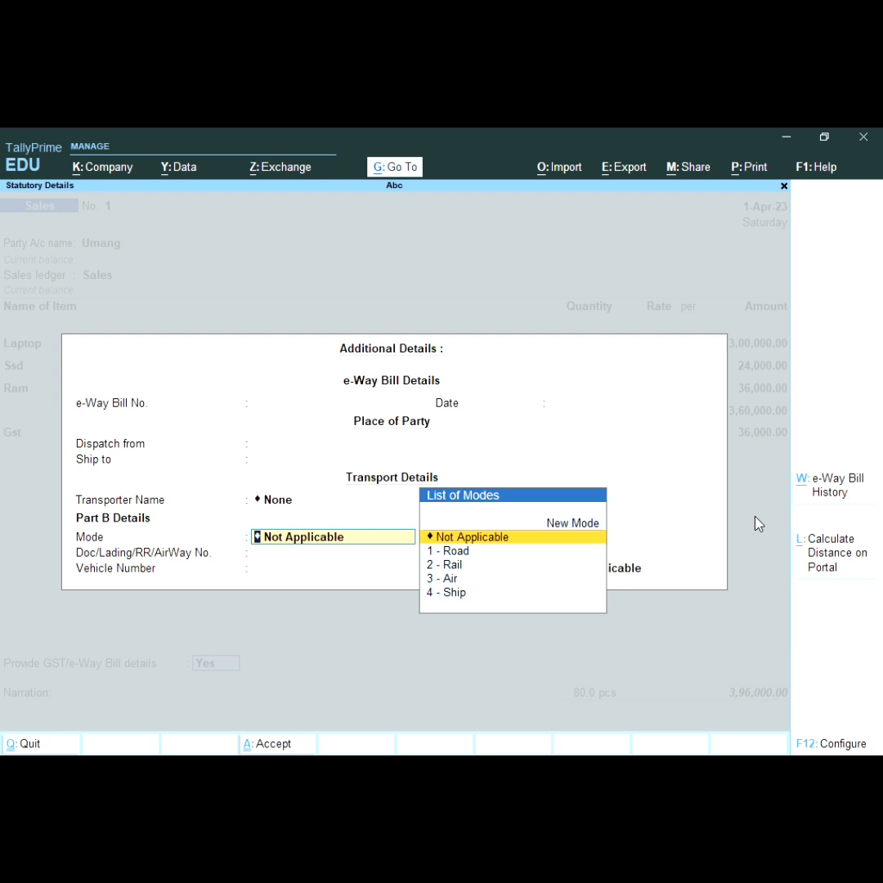
key("ctrl+a")
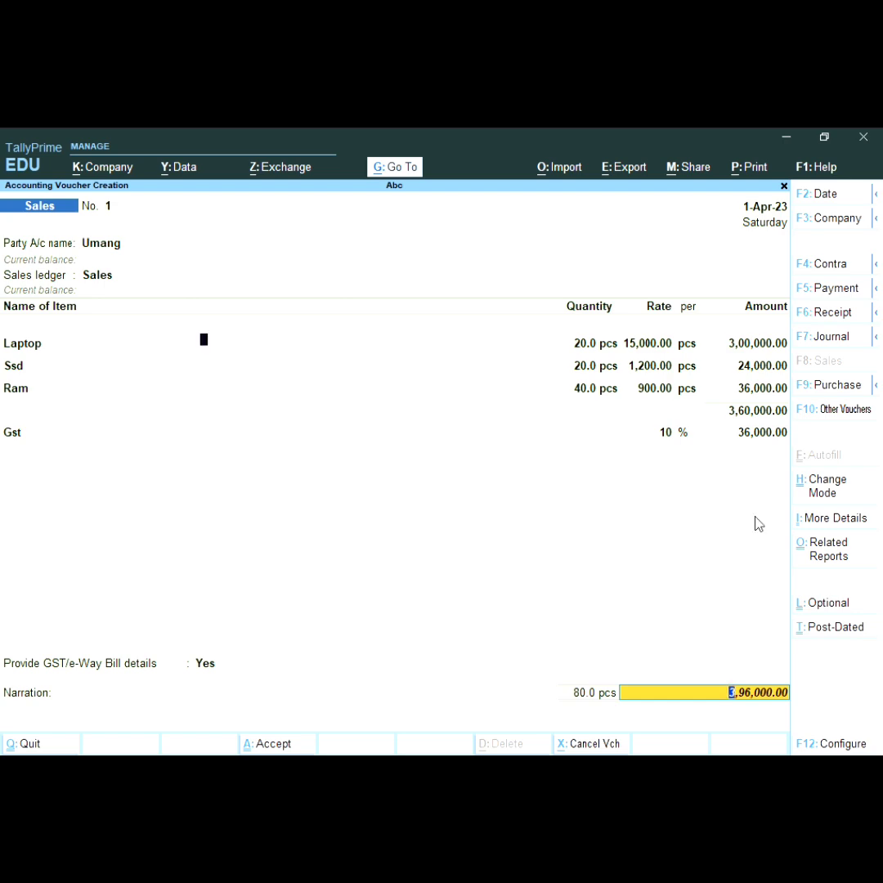
Step: Save the sales voucher with a blank narration, answering the e-Way Bill generation question, and leave voucher creation
key("Return")
key("Return")
key("Return")
key("Return")
key("Return")
key("Return")
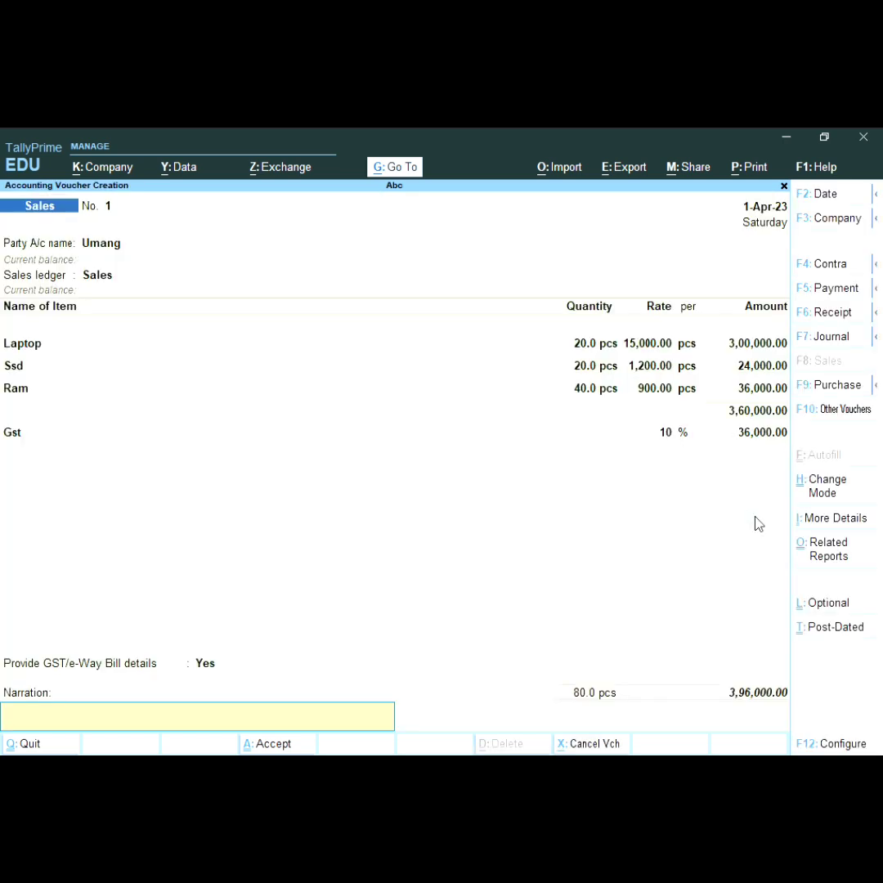
key("Return")
key("Return")
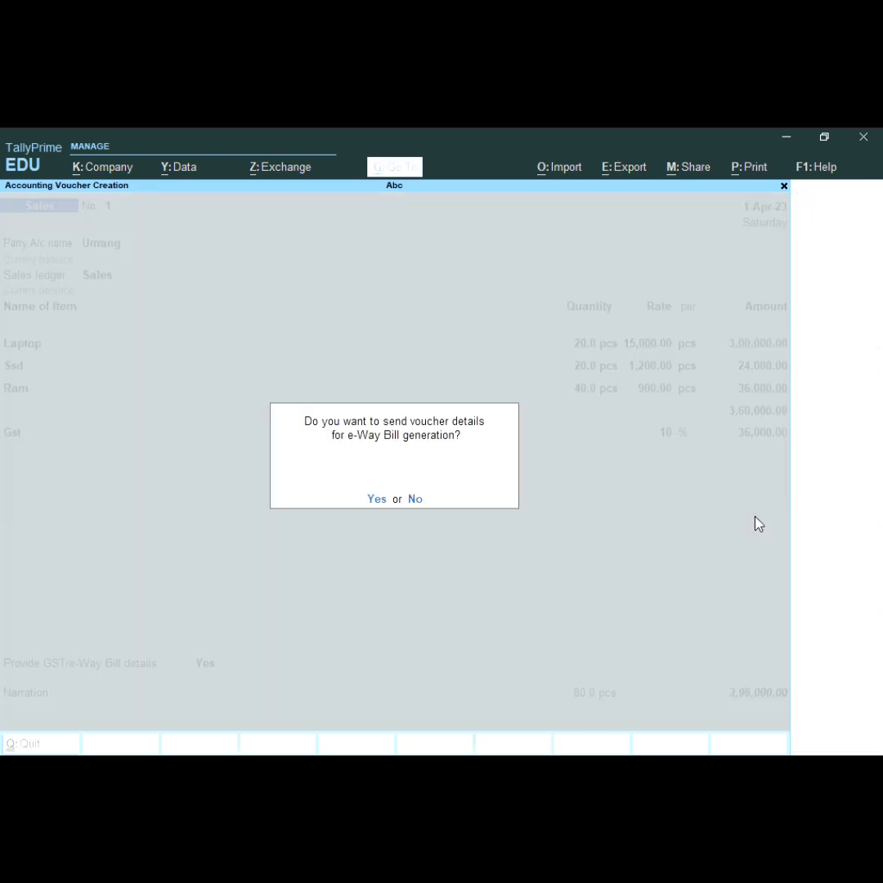
key("Return")
key("Return")
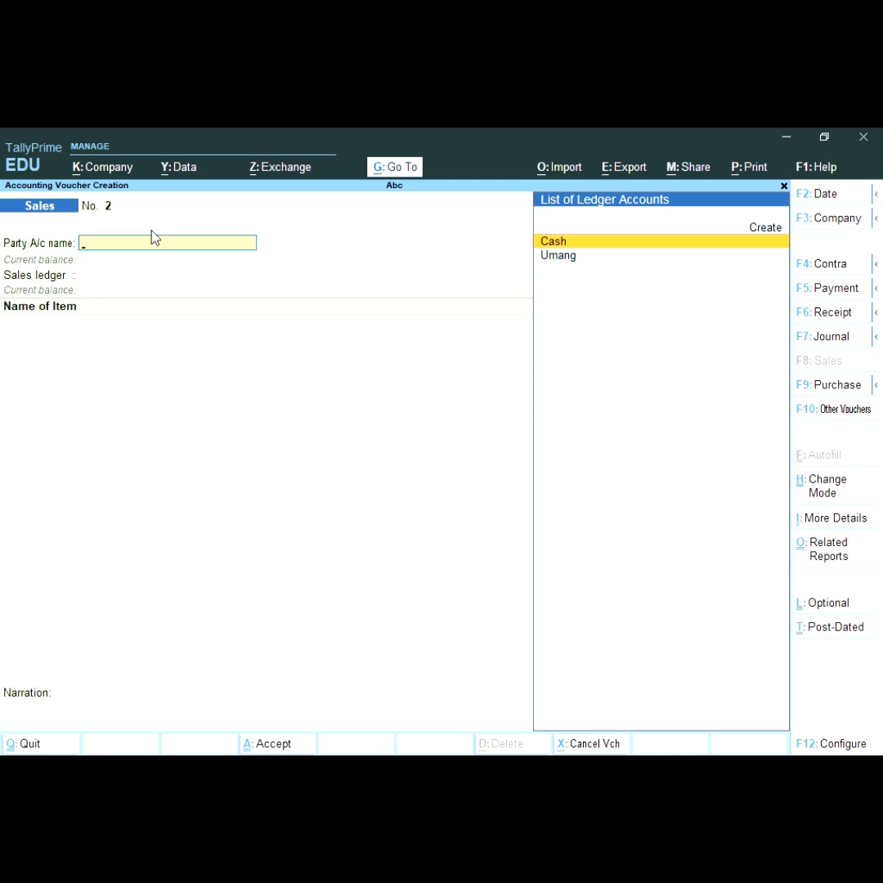
key("Escape")
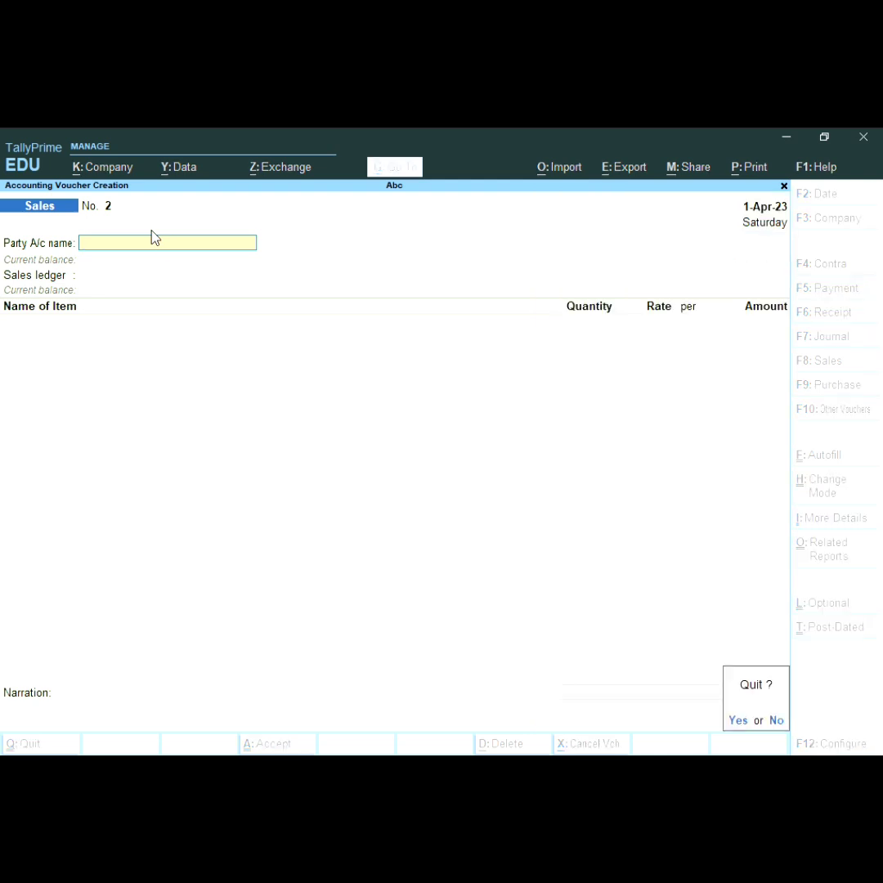
key("y")
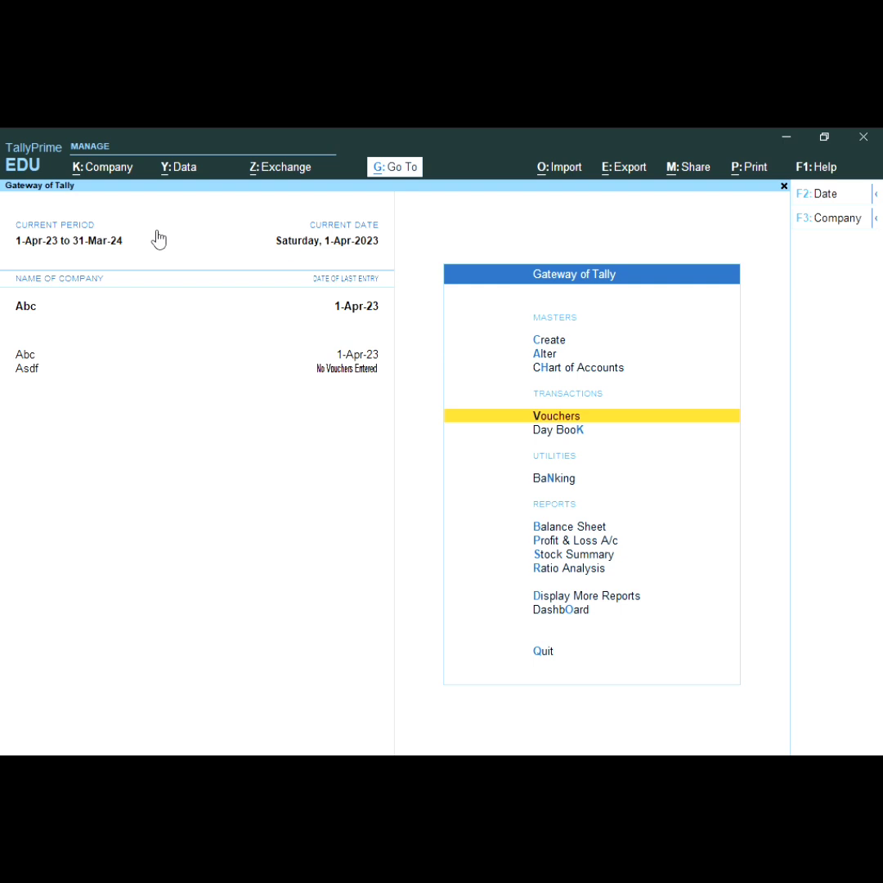
Step: Go to the Account Books reports within Display More Reports
key("Down")
key("Down")
key("Down")
key("Down")
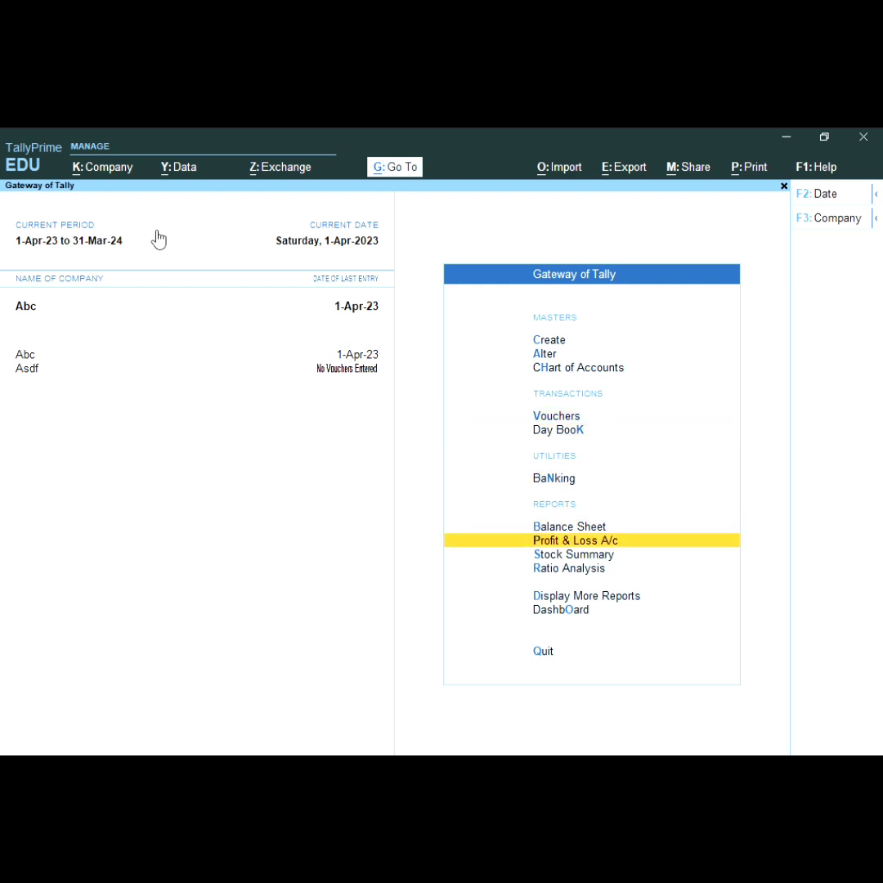
key("Down")
key("Down")
key("Down")
key("Return")
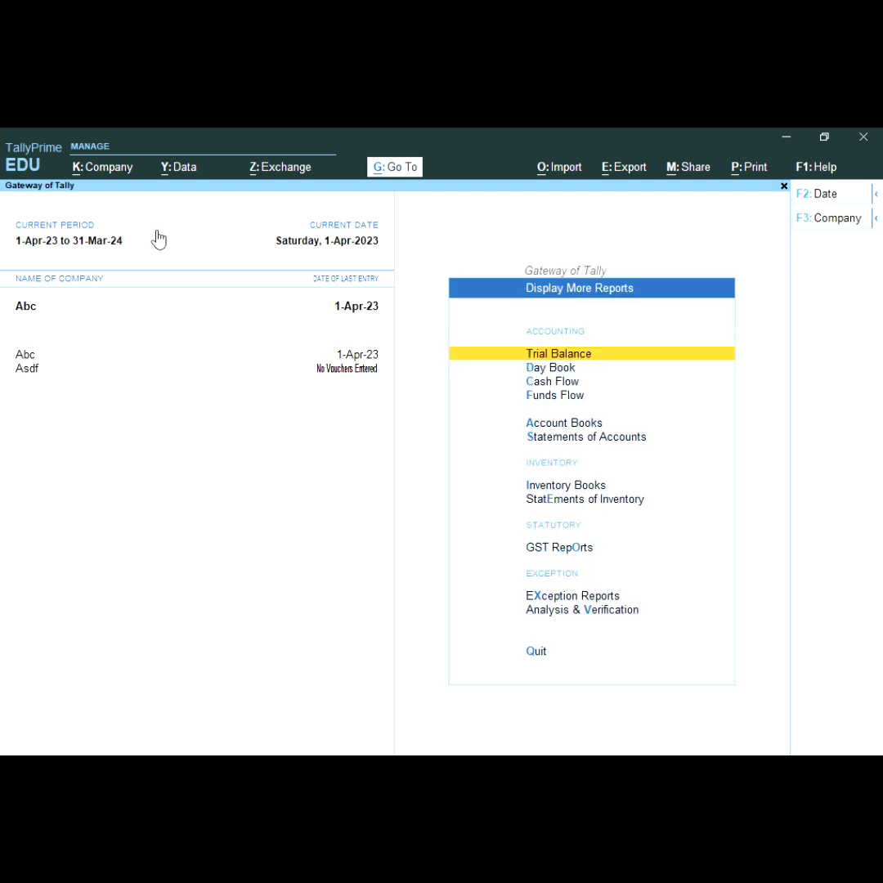
key("Down")
key("Down")
key("Down")
key("Down")
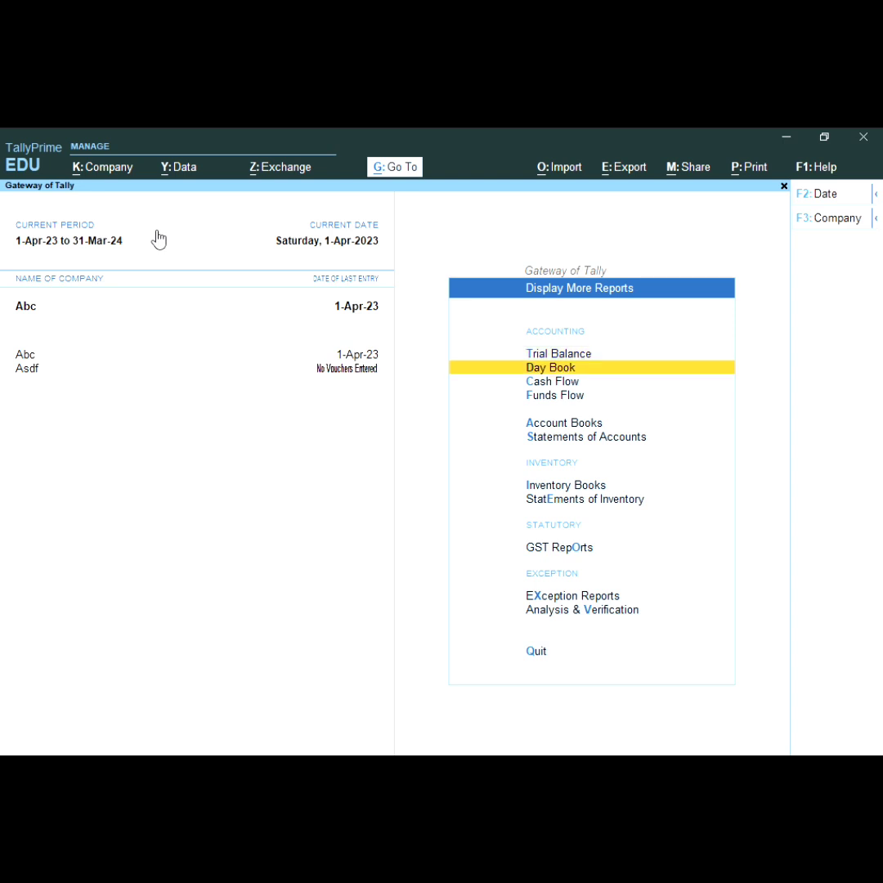
key("Return")
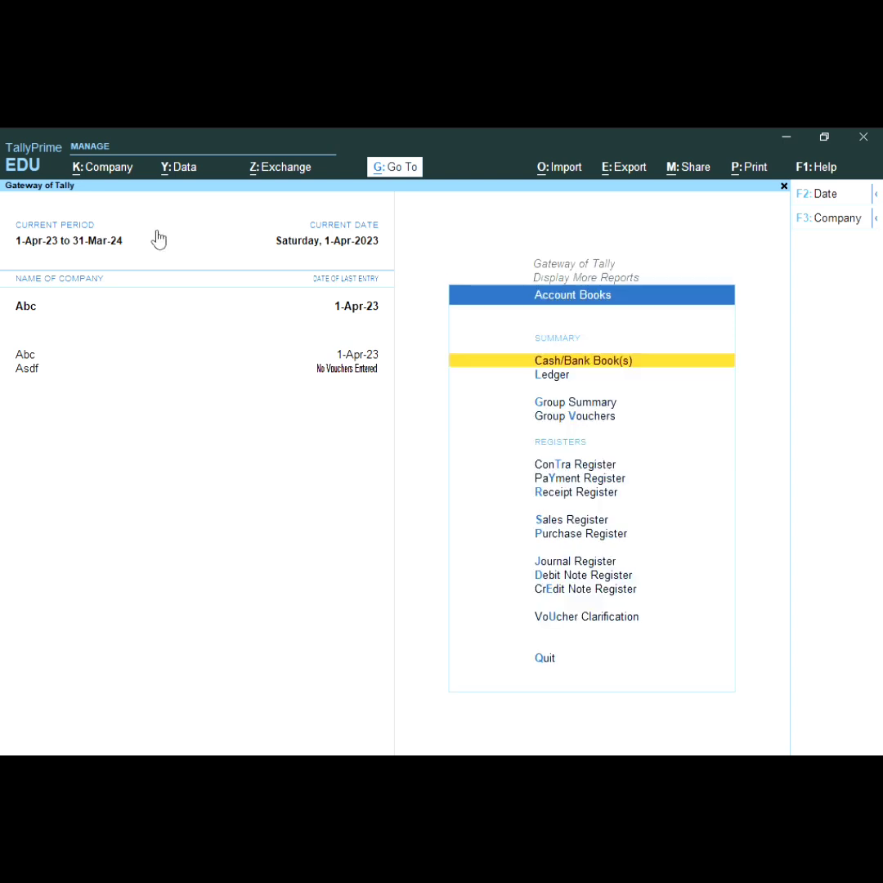
Step: Display the ledger vouchers of the sales party's account
key("Down")
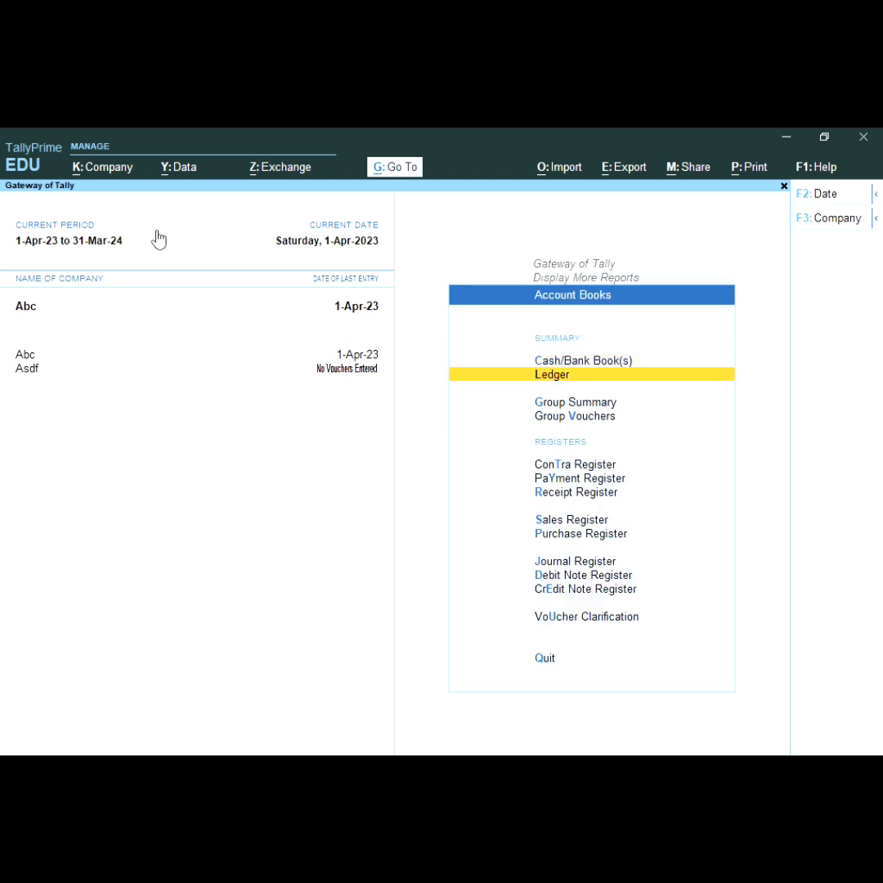
key("Return")
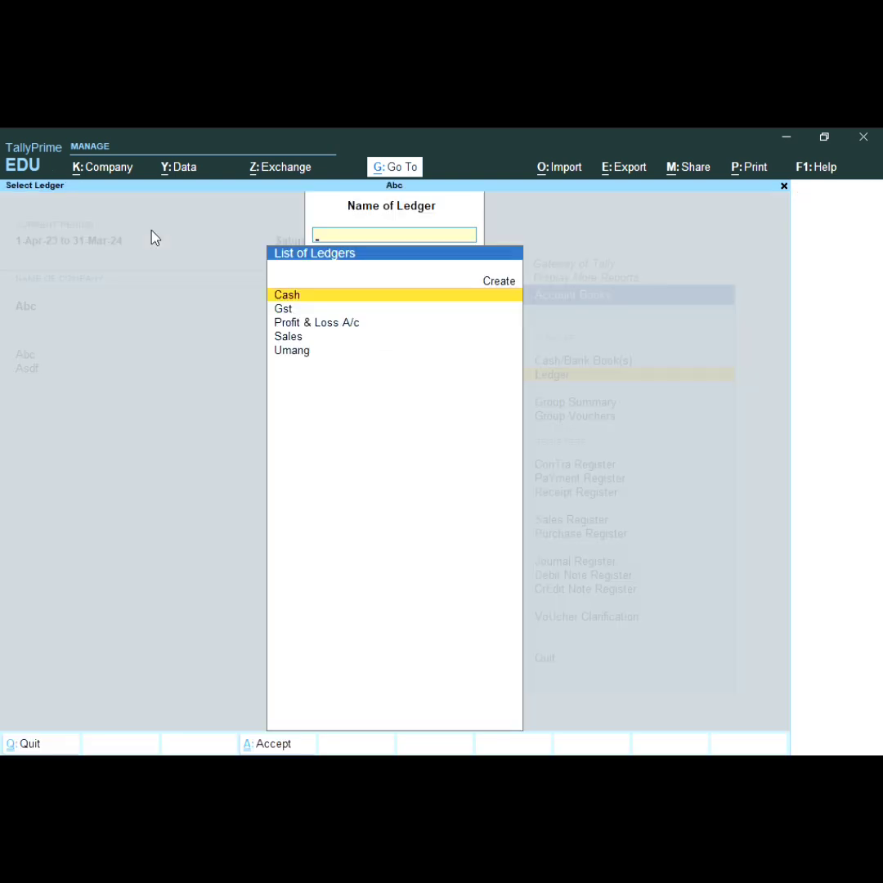
key("Down")
key("Down")
key("Down")
key("Down")
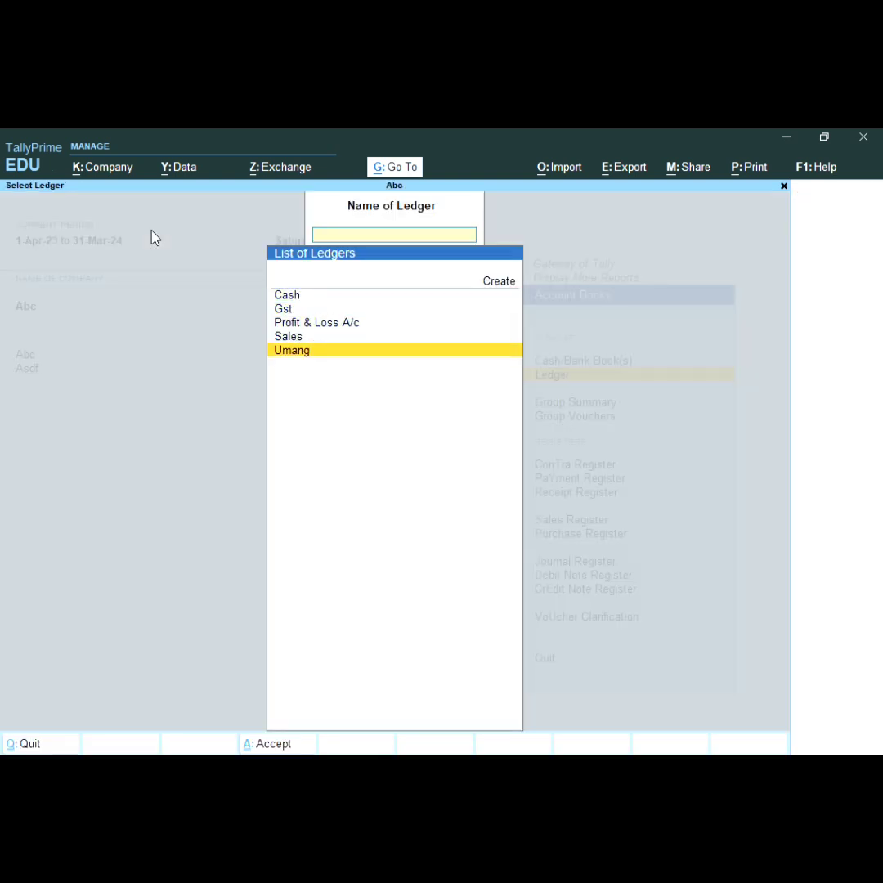
key("Return")
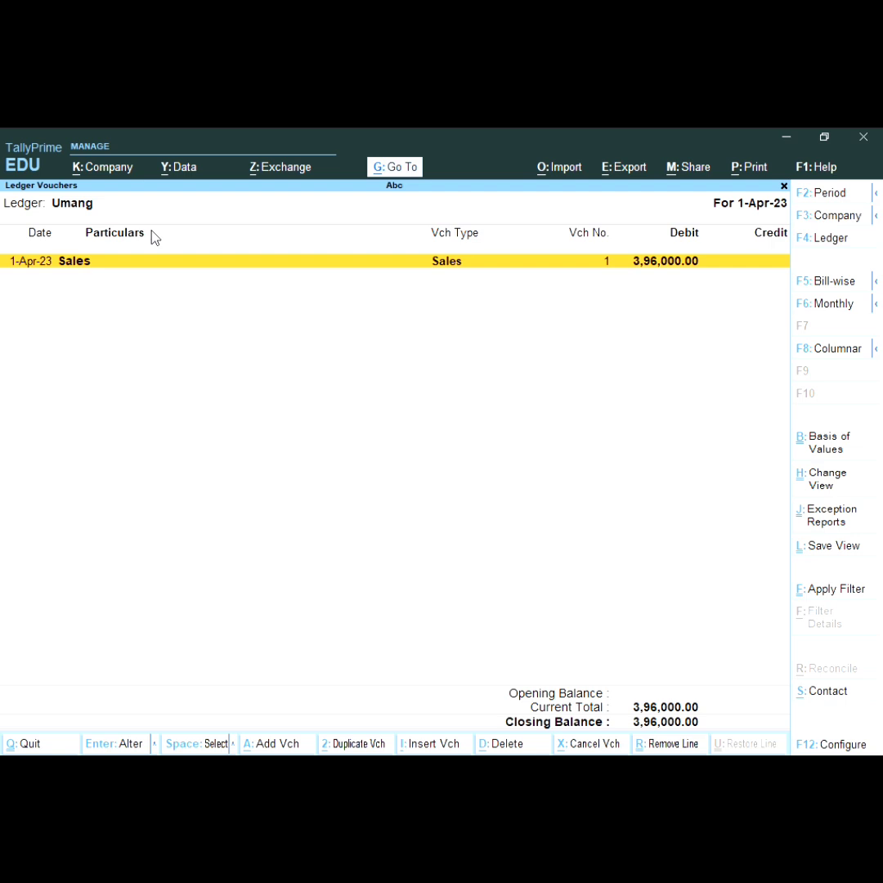
Step: Open sales voucher No. 1 from the party's ledger and preview its printed invoice
key("Return")
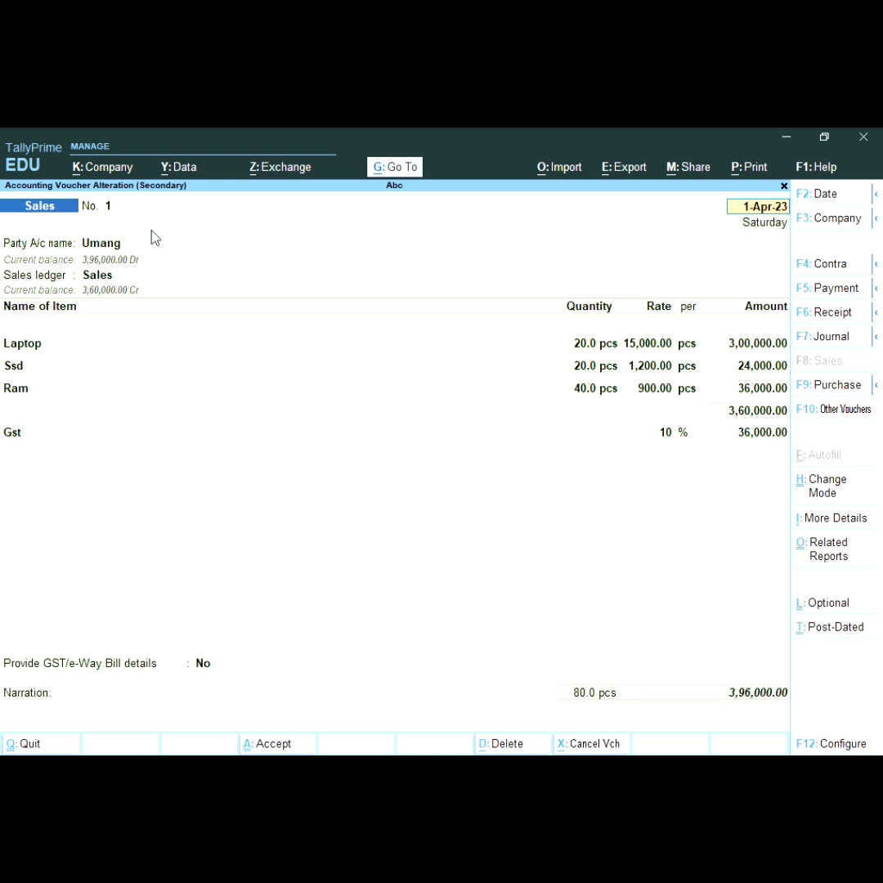
key("ctrl")
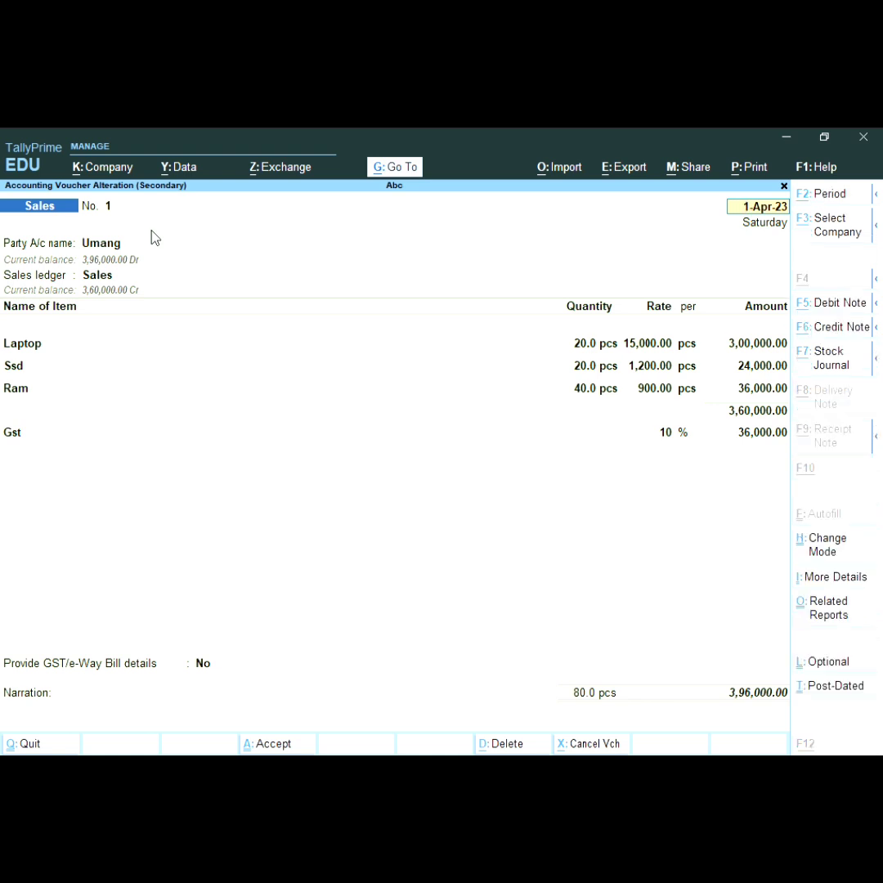
key("alt+p")
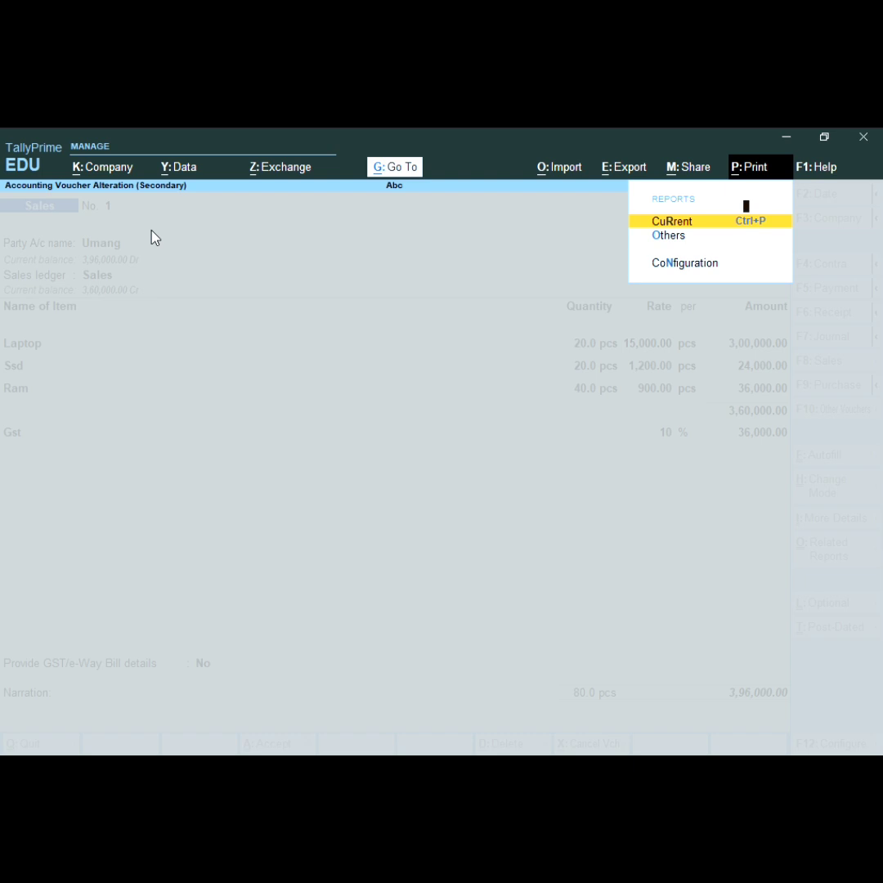
key("Return")
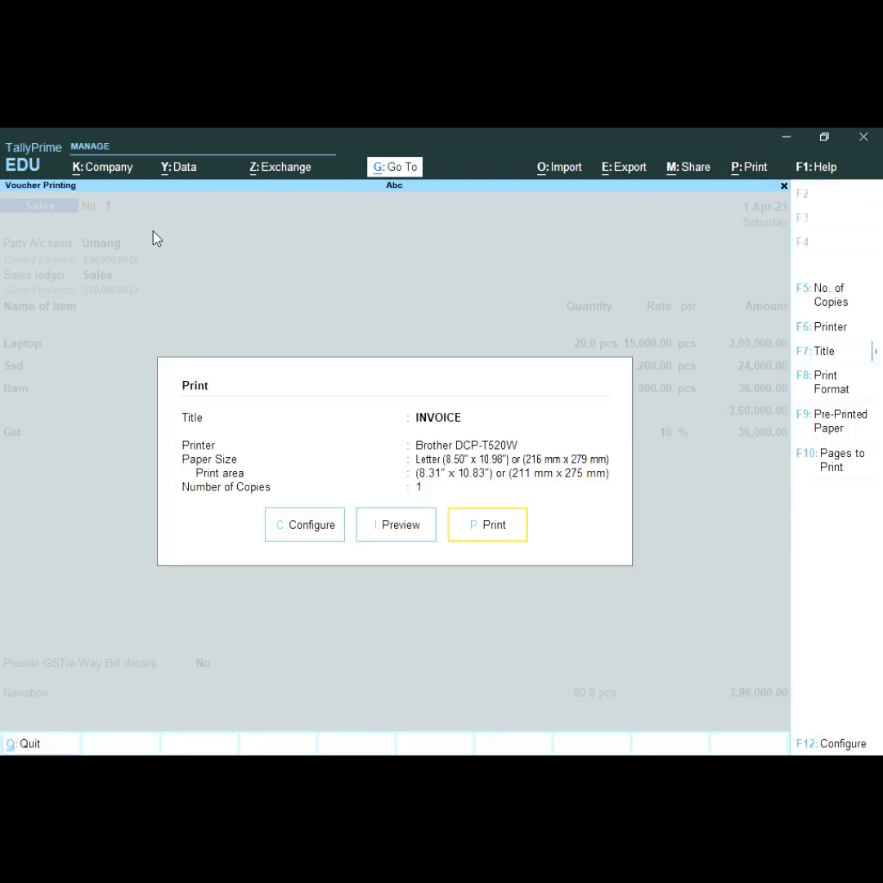
left_click(388, 525)
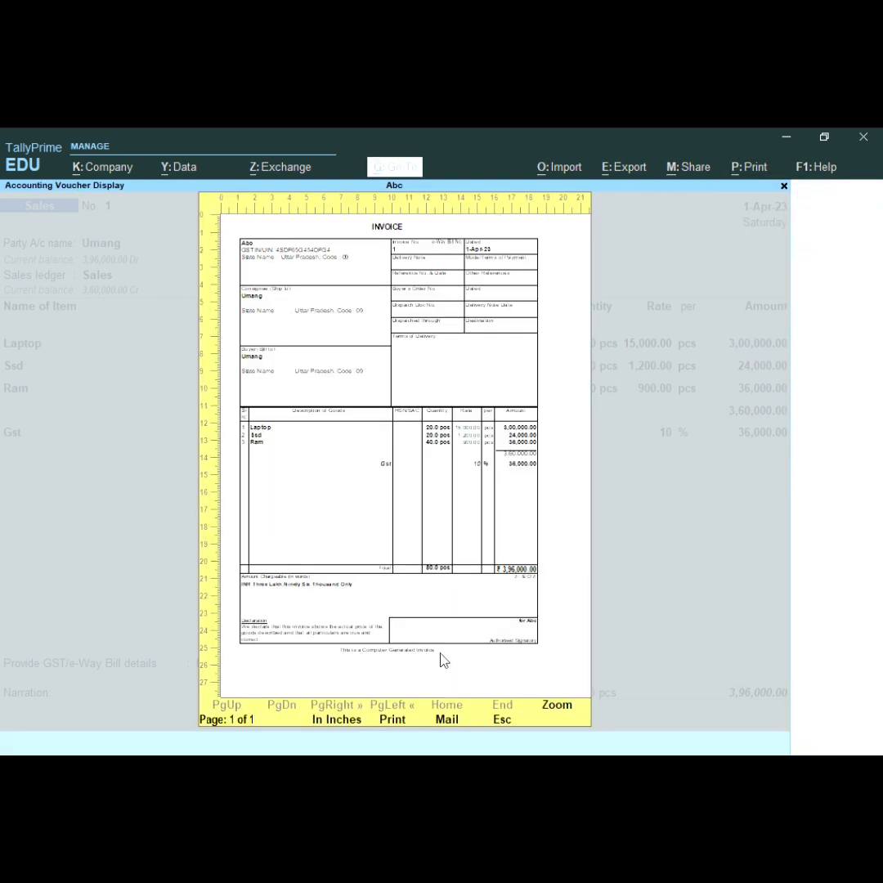
Step: Enlarge the invoice preview and examine the party details, item lines, Gst amount, total and declaration
left_click(557, 708)
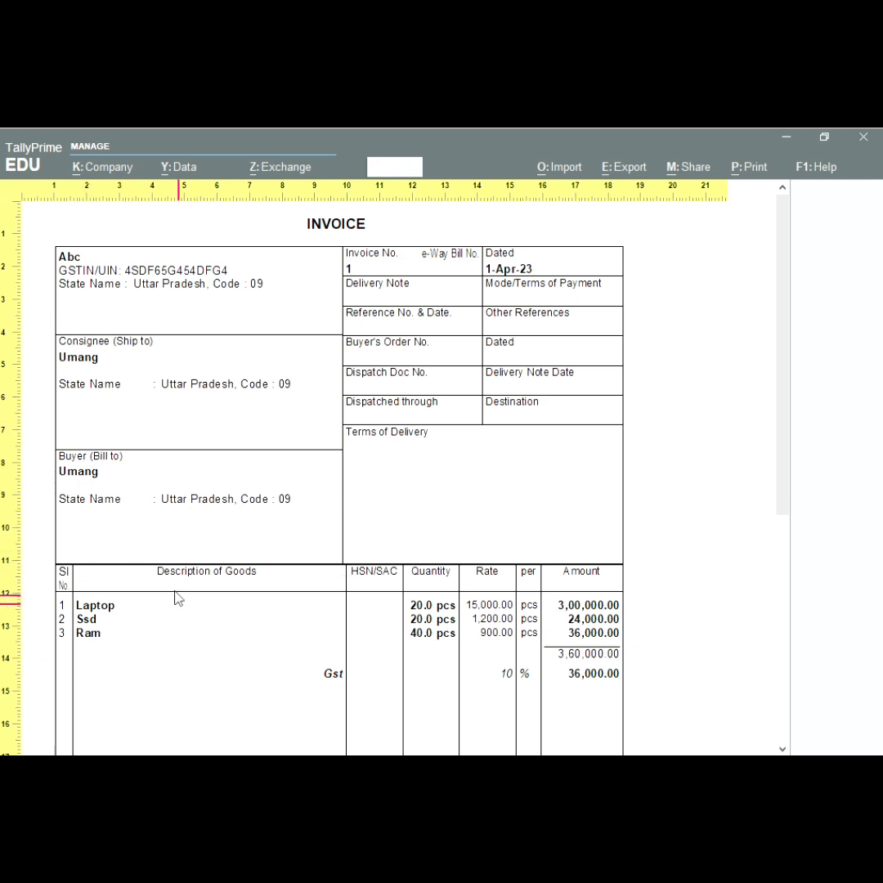
scroll(196, 580, "down", 2)
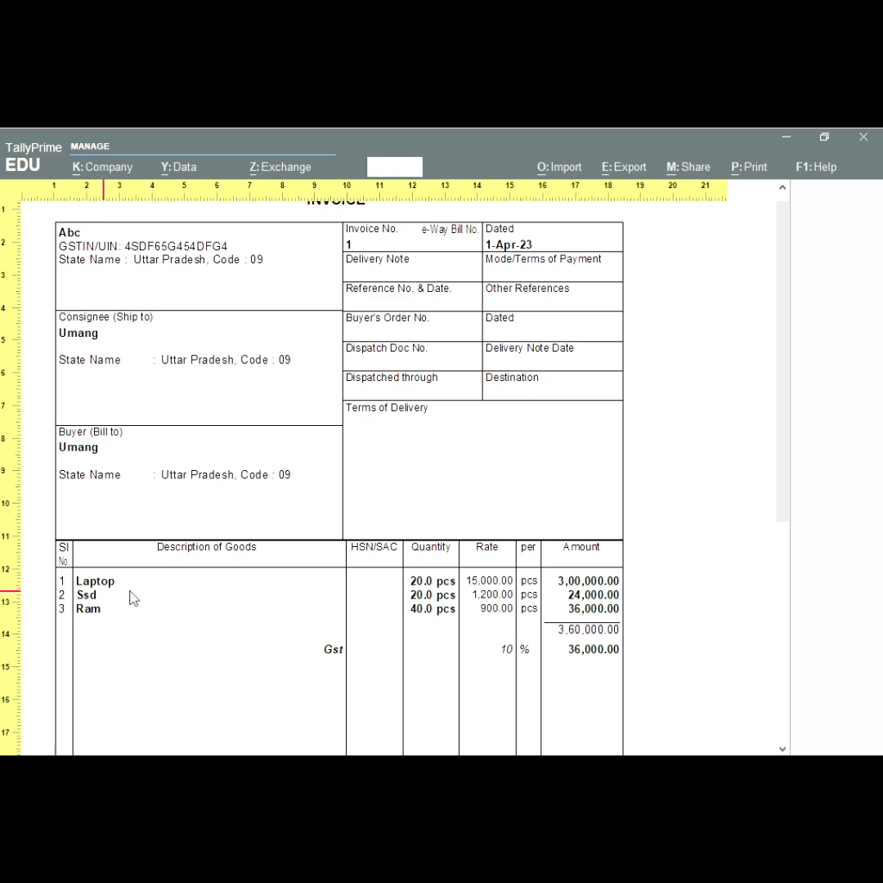
scroll(426, 647, "down", 3)
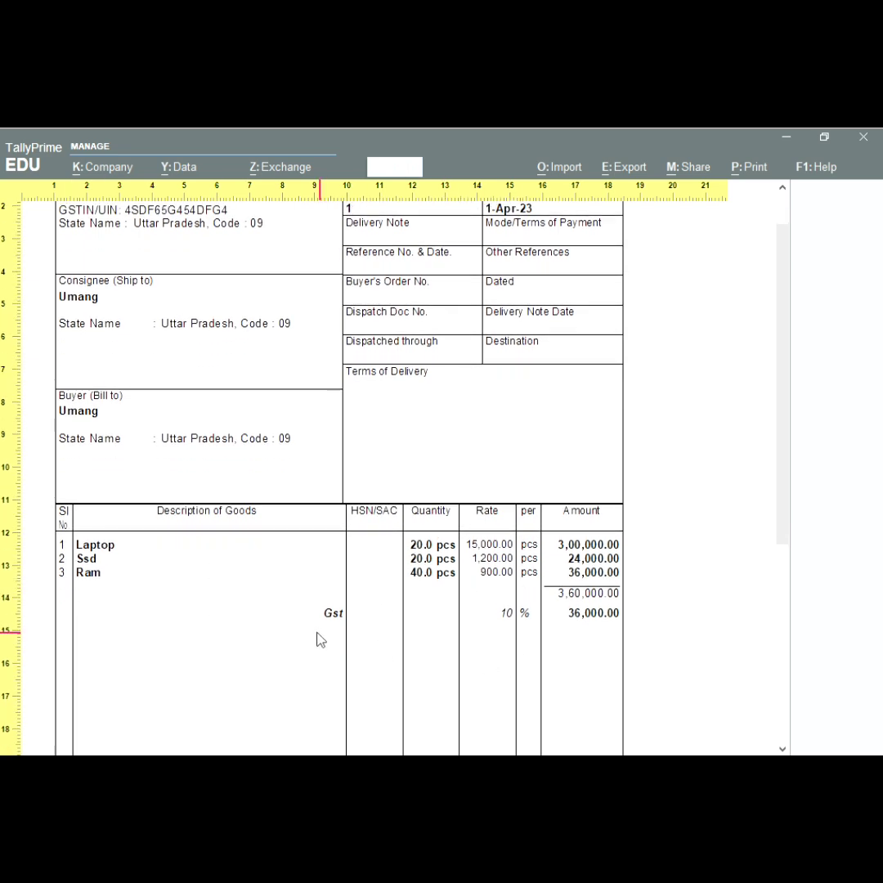
scroll(573, 627, "down", 14)
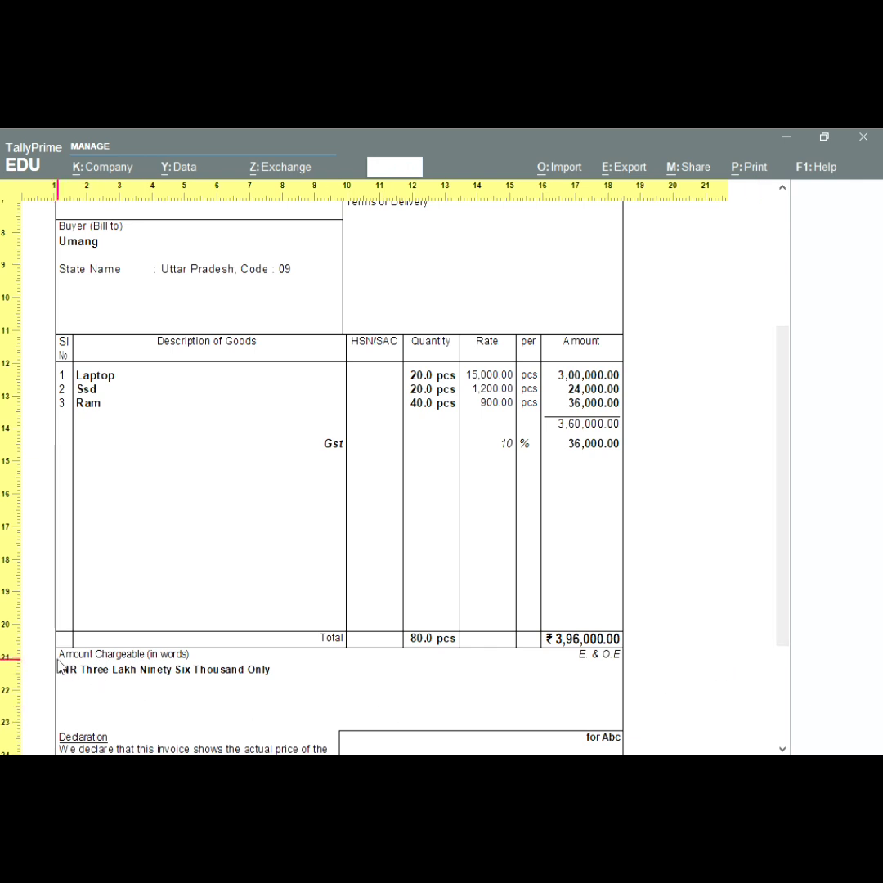
scroll(232, 705, "down", 6)
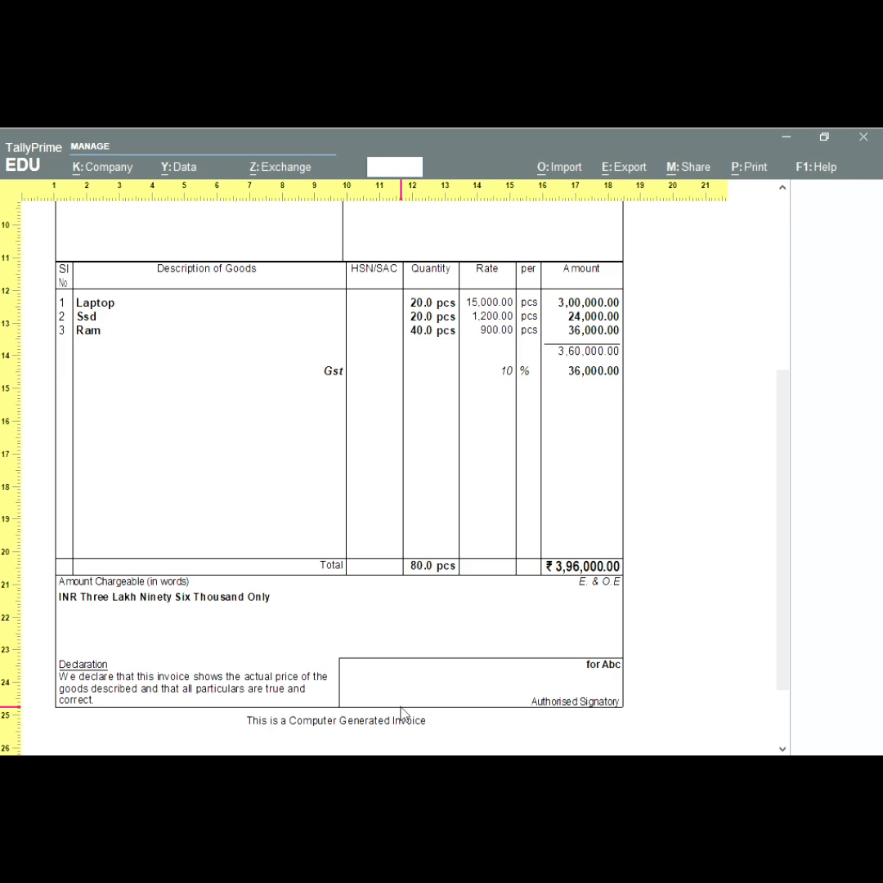
scroll(403, 712, "up", 8)
scroll(458, 678, "up", 2)
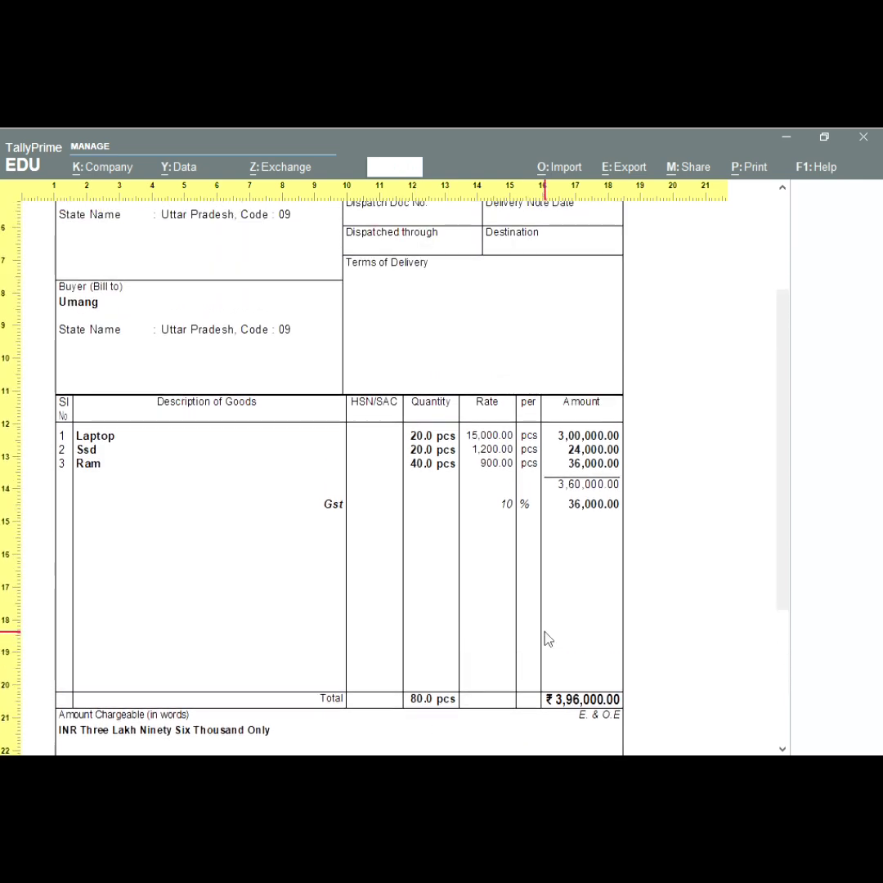